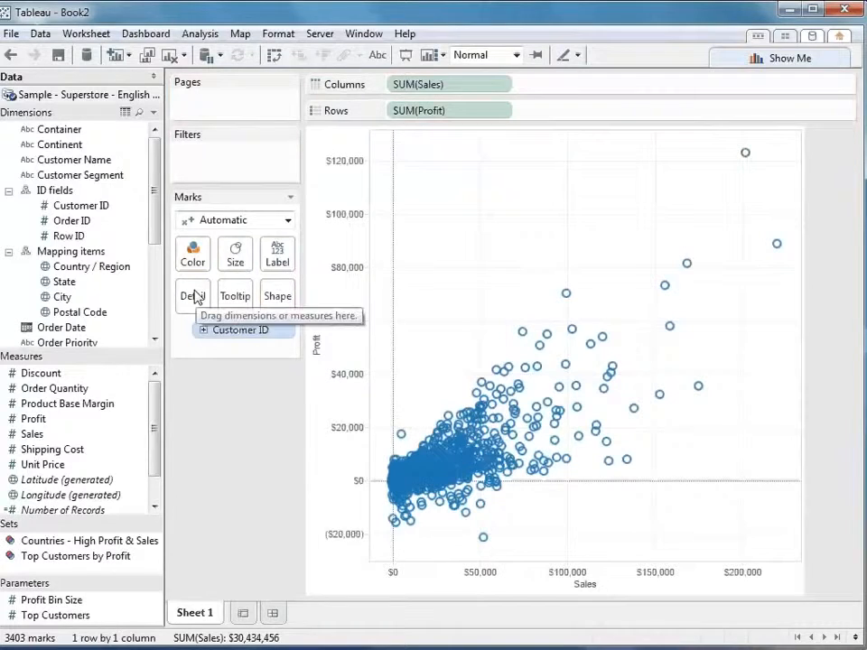
# Color the Sales versus Profit scatter plot by Customer Segment and show trend lines for the segments
pyautogui.moveTo(72, 175); pyautogui.dragTo(192, 261)
pyautogui.rightClick(576, 293)
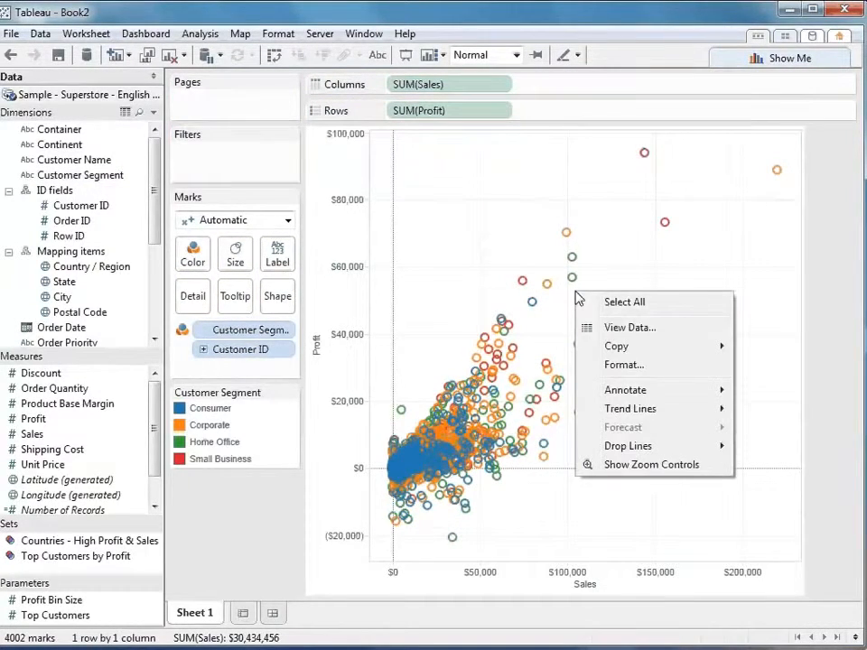
pyautogui.moveTo(665, 413)
pyautogui.click(747, 412)
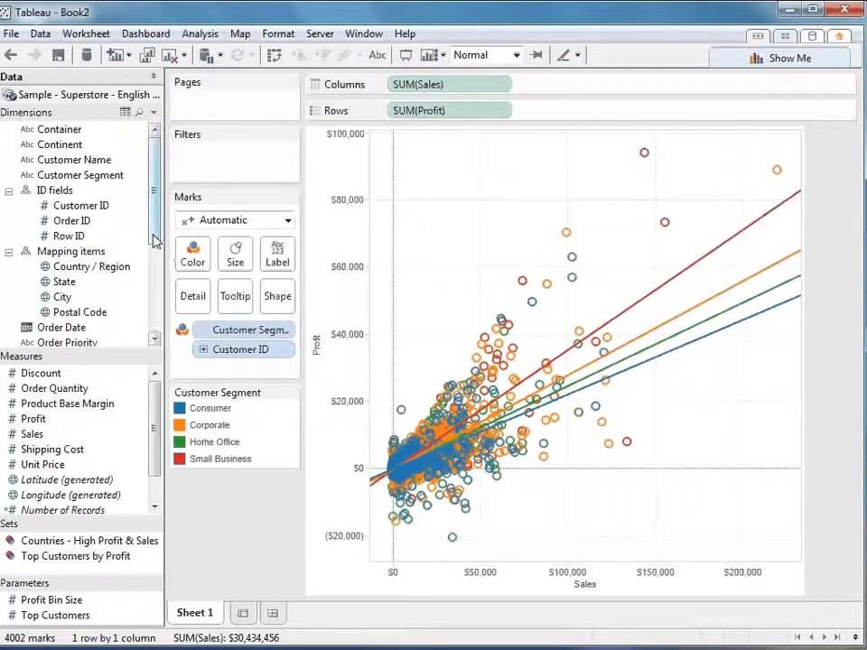
# Split the scatter plot into one column per Department, placing Department before Sales on Columns
pyautogui.moveTo(154, 240); pyautogui.dragTo(161, 284)
pyautogui.moveTo(98, 299); pyautogui.dragTo(394, 83)
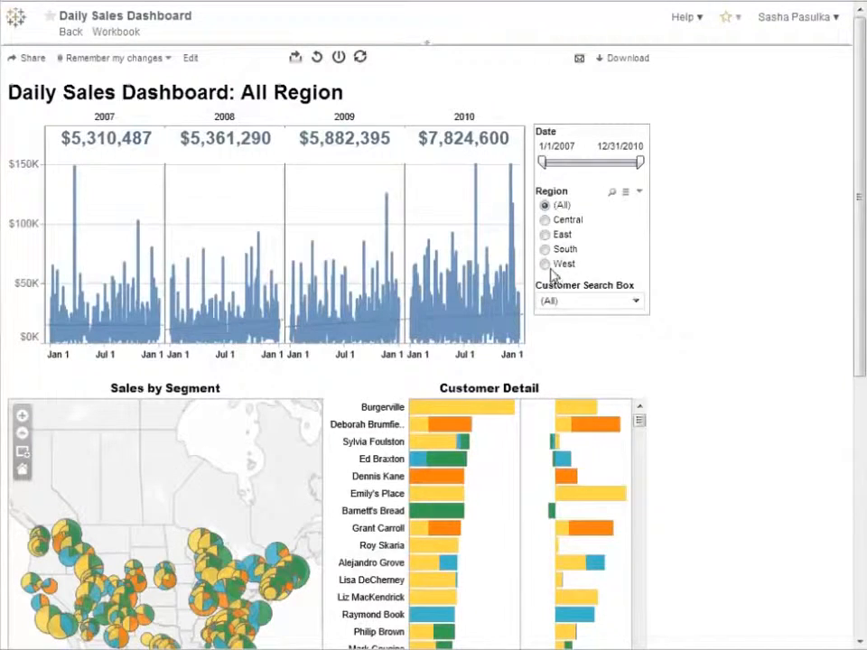
# In the Daily Sales Dashboard on Tableau Online, filter to the West region from 2/10/2009 and select the view's email share link
pyautogui.click(546, 264)
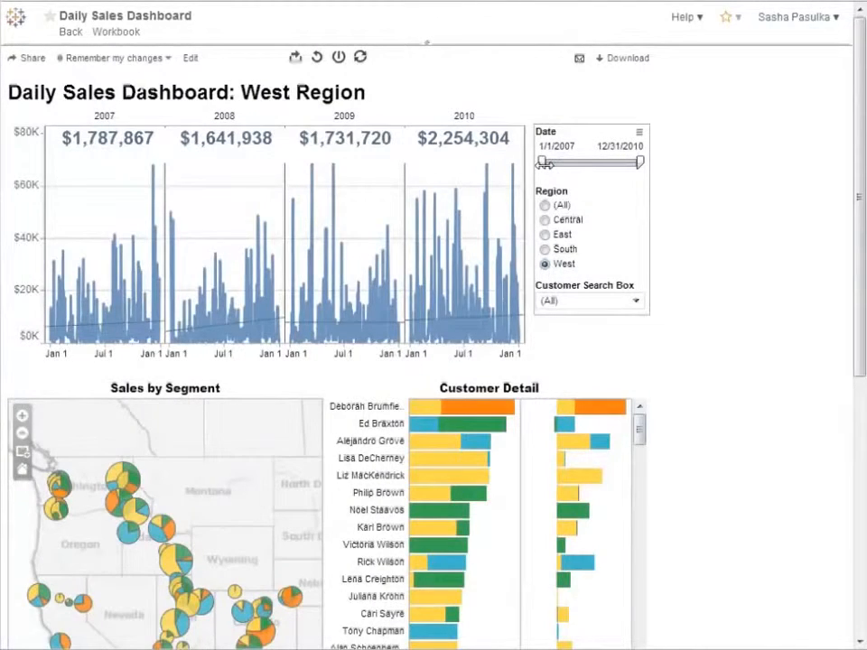
pyautogui.moveTo(543, 164); pyautogui.dragTo(592, 162)
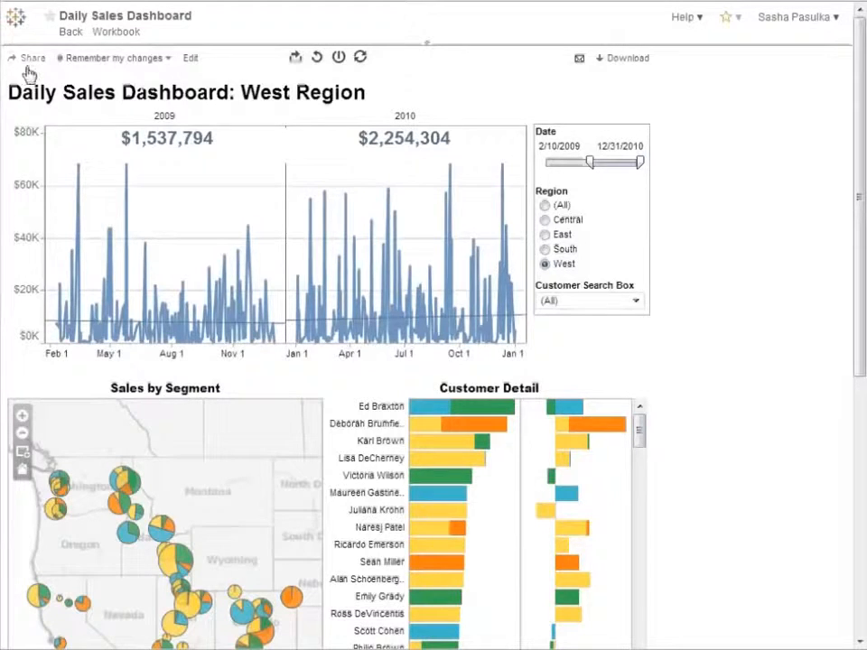
pyautogui.click(27, 60)
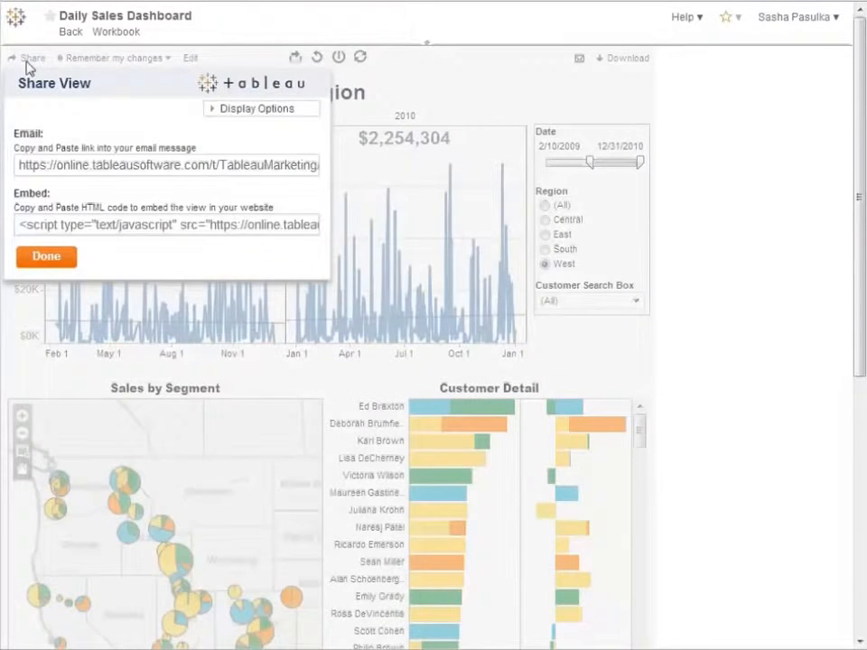
pyautogui.click(74, 168)
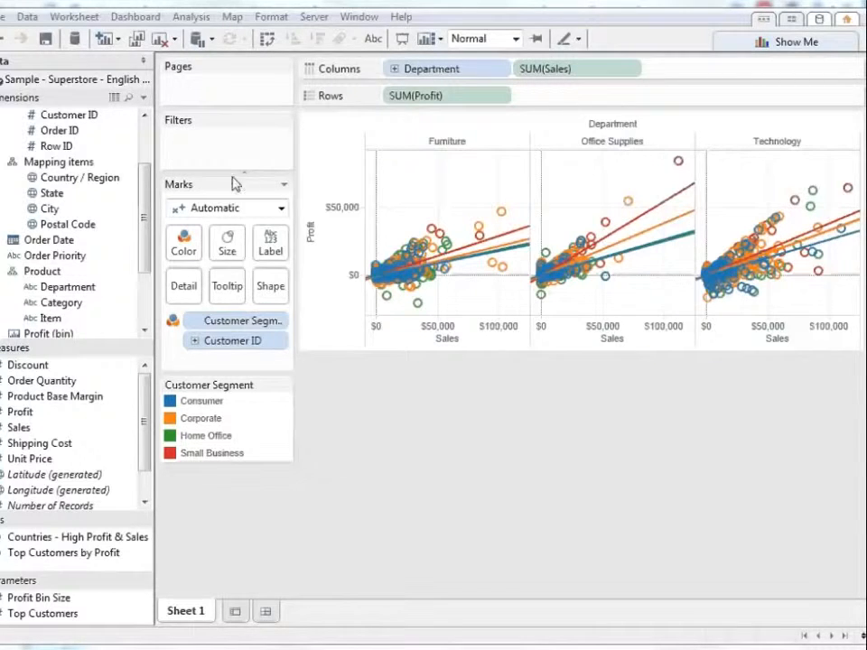
# Switch back to Tableau Desktop, create a new workbook and bring up its Connect to Data page
pyautogui.click(2, 18)
pyautogui.click(13, 37)
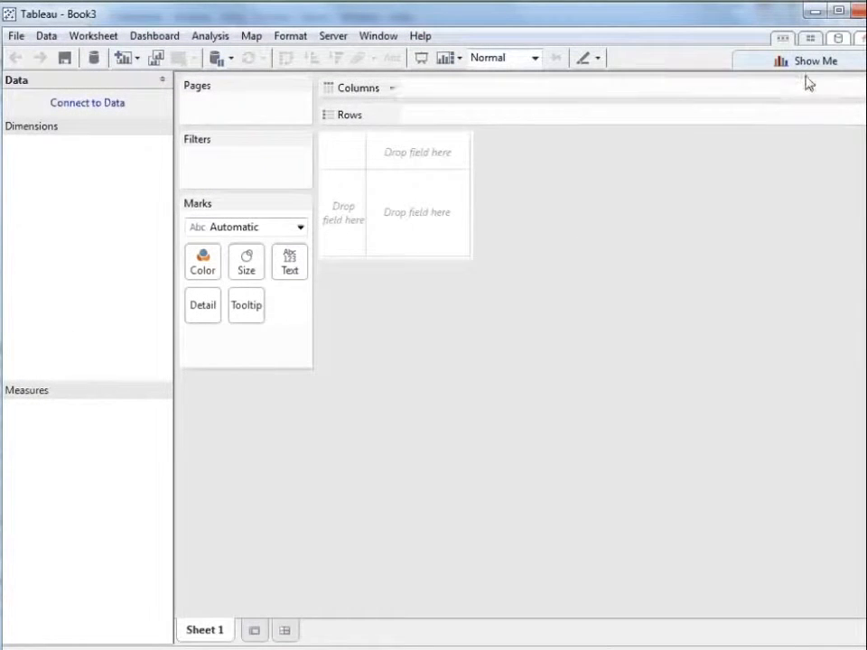
pyautogui.click(837, 41)
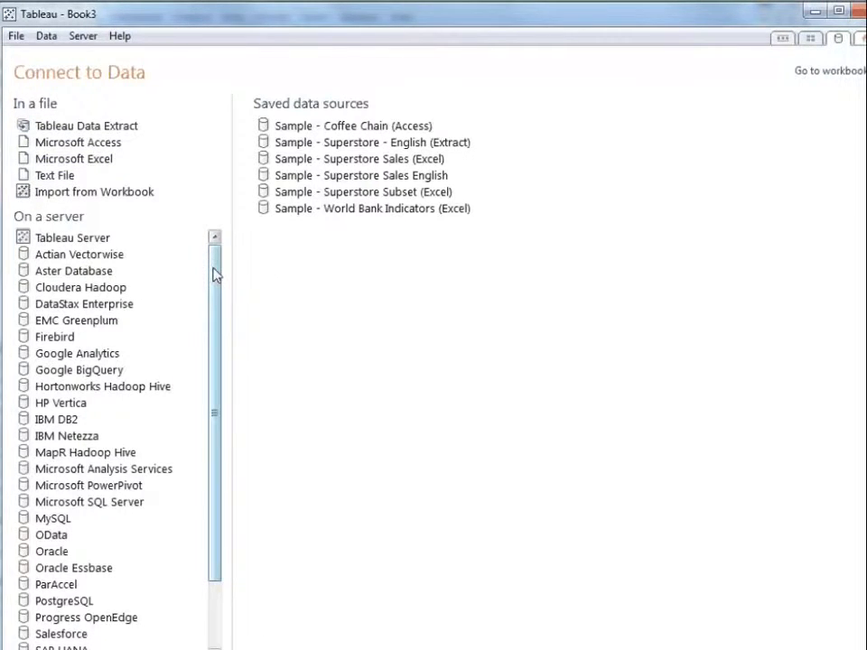
# Examine the logon settings required for an SAP HANA server connection without connecting
pyautogui.moveTo(215, 273); pyautogui.dragTo(215, 288)
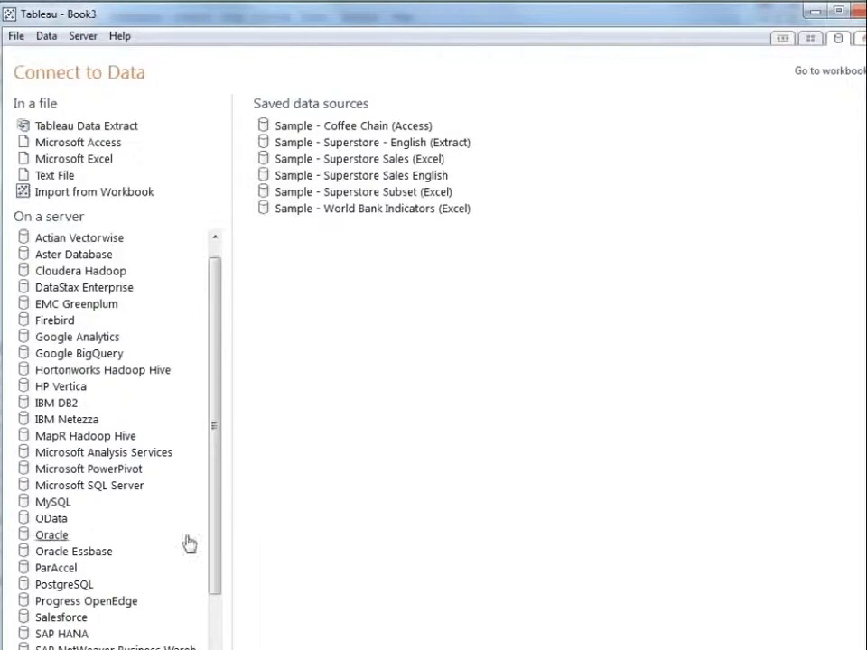
pyautogui.click(60, 634)
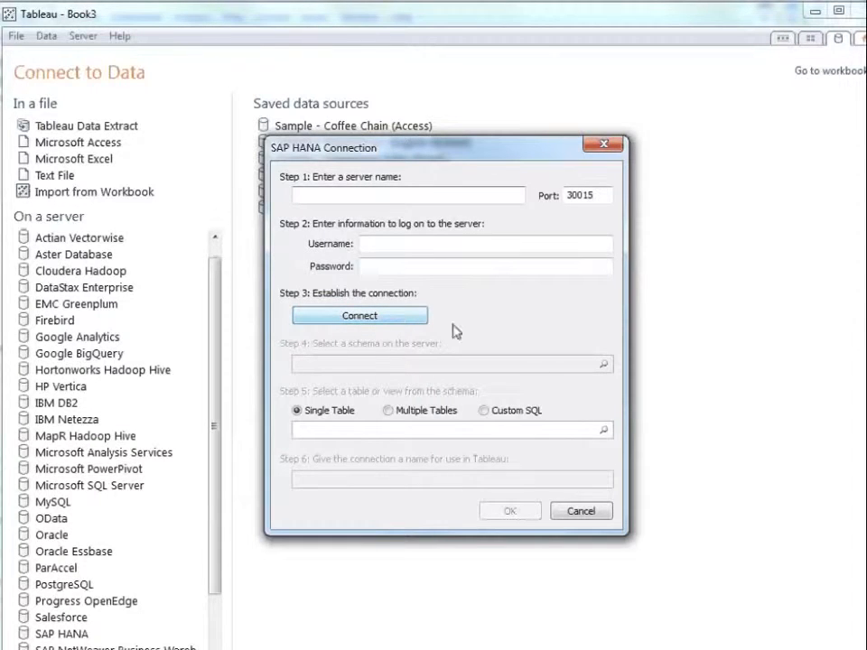
pyautogui.click(581, 512)
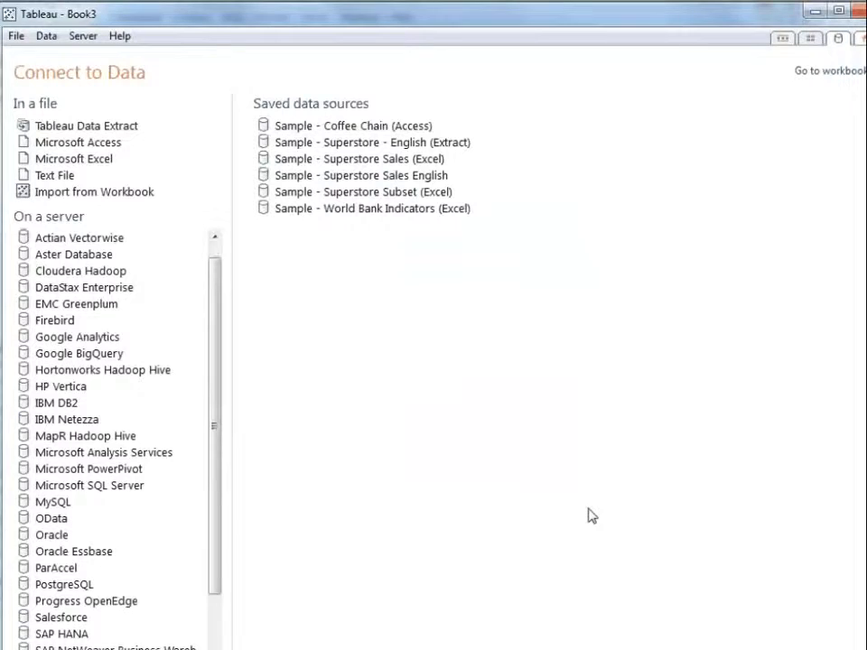
# Connect live to the Orders worksheet of the Excel workbook Sample - Superstore Sales (Excel), with field names in the first row
pyautogui.click(85, 161)
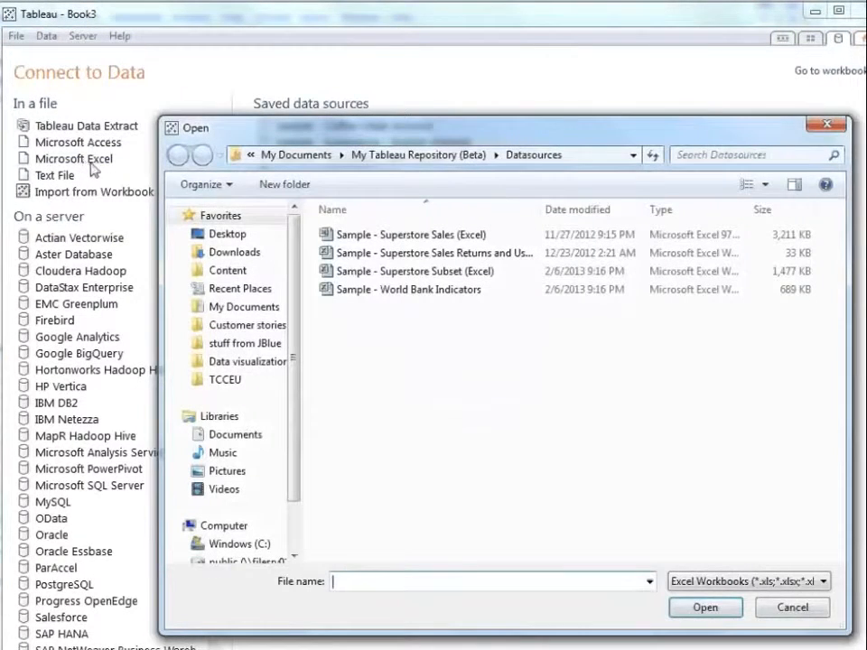
pyautogui.click(374, 237)
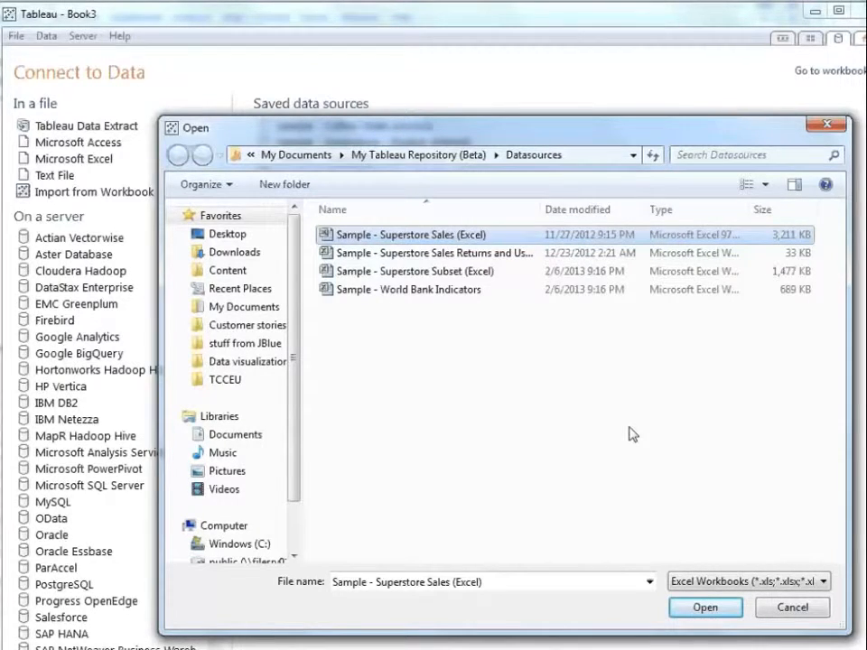
pyautogui.click(708, 609)
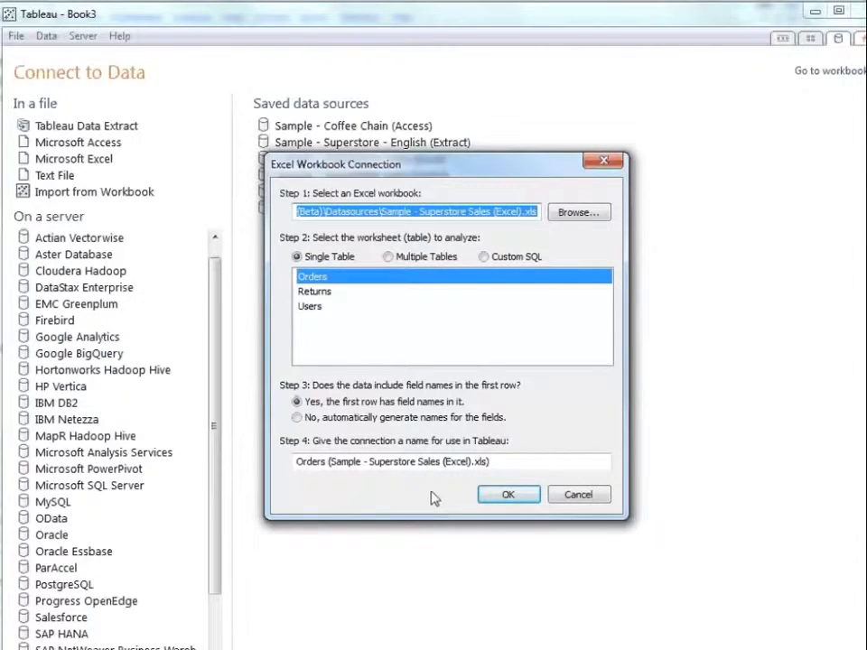
pyautogui.click(499, 495)
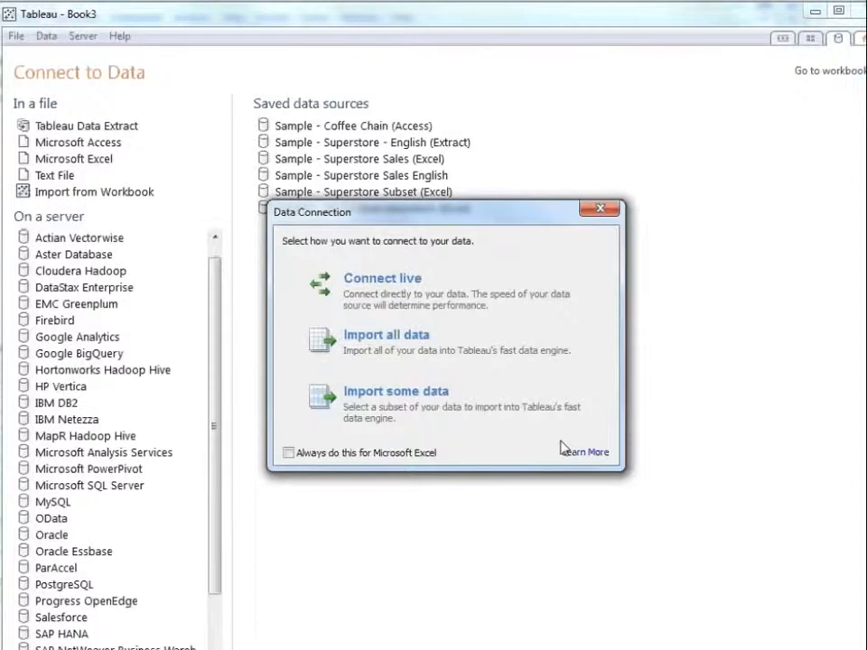
pyautogui.click(472, 310)
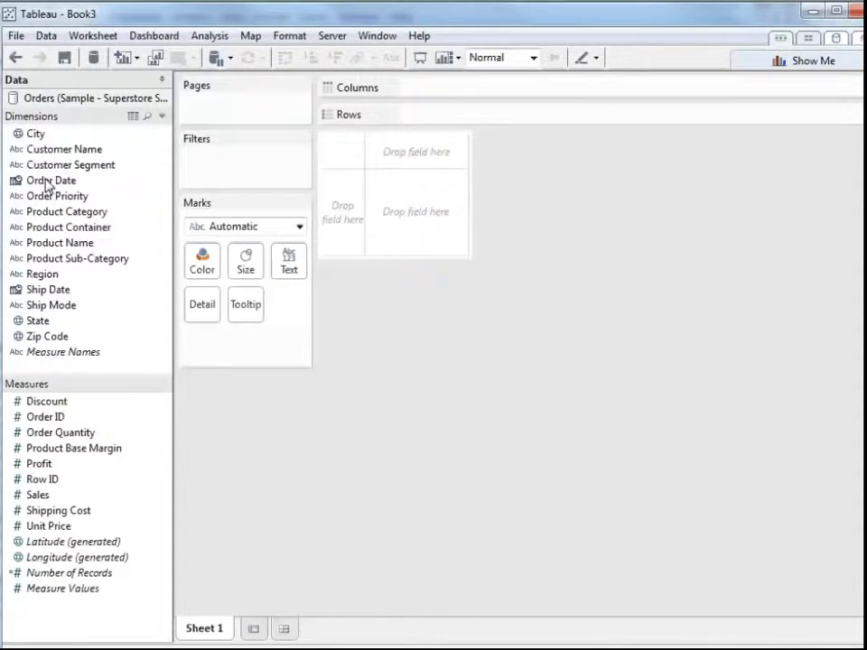
# Build a line chart of Sales by year, with Order Date on Columns and Sales on Rows
pyautogui.moveTo(47, 186); pyautogui.dragTo(438, 96)
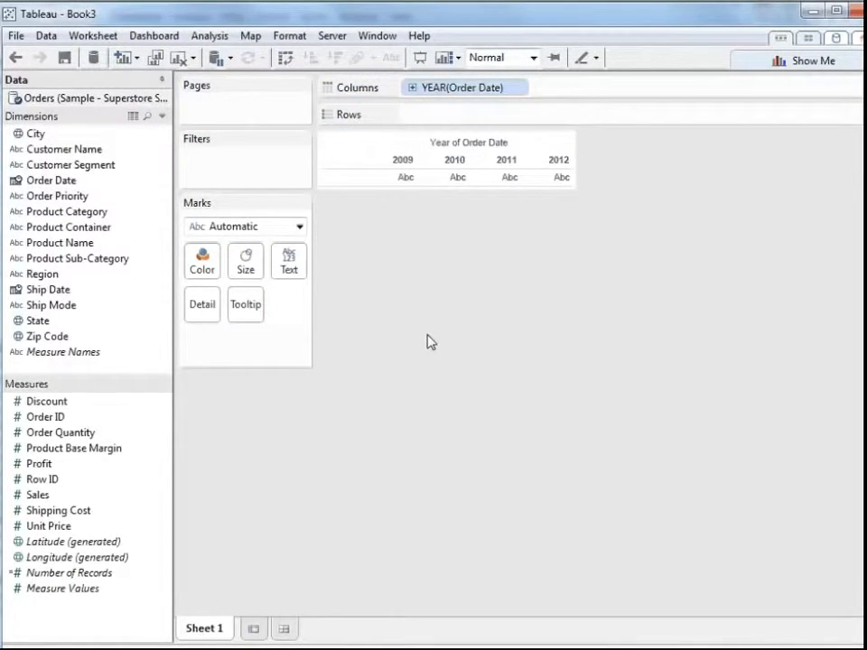
pyautogui.moveTo(46, 497); pyautogui.dragTo(506, 111)
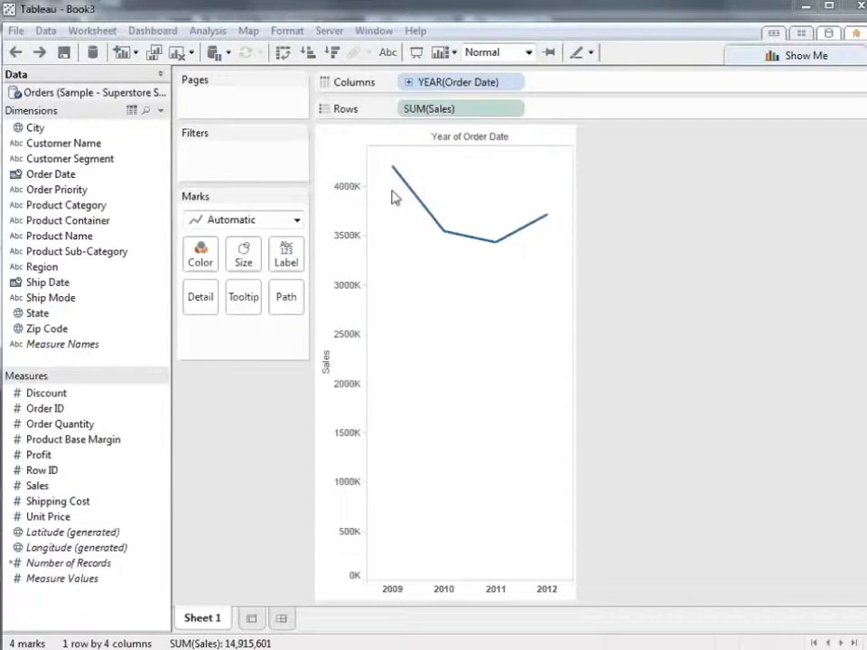
# Change Order Date on Columns to the continuous Year level and drill it down to individual days
pyautogui.moveTo(495, 250)
pyautogui.click(519, 87)
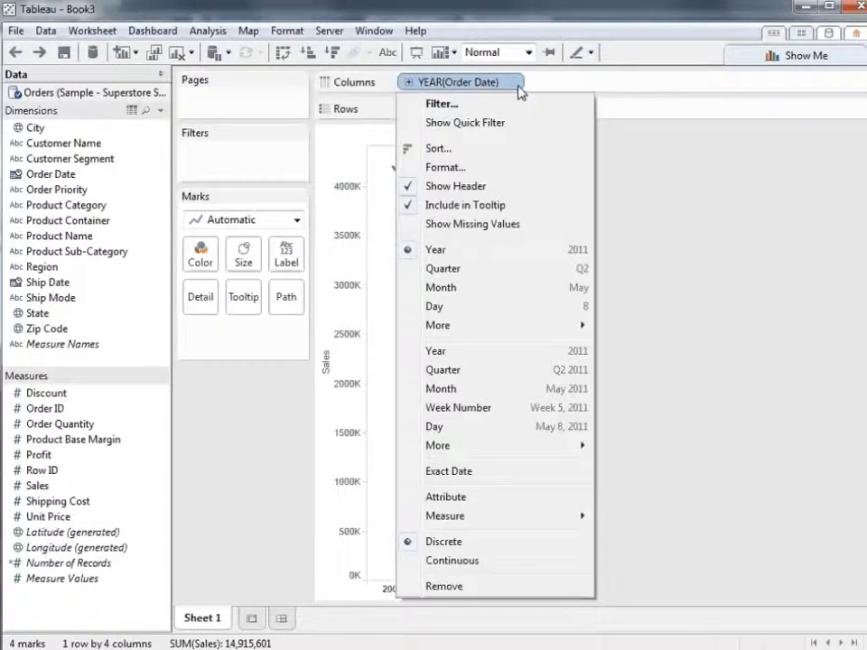
pyautogui.click(529, 351)
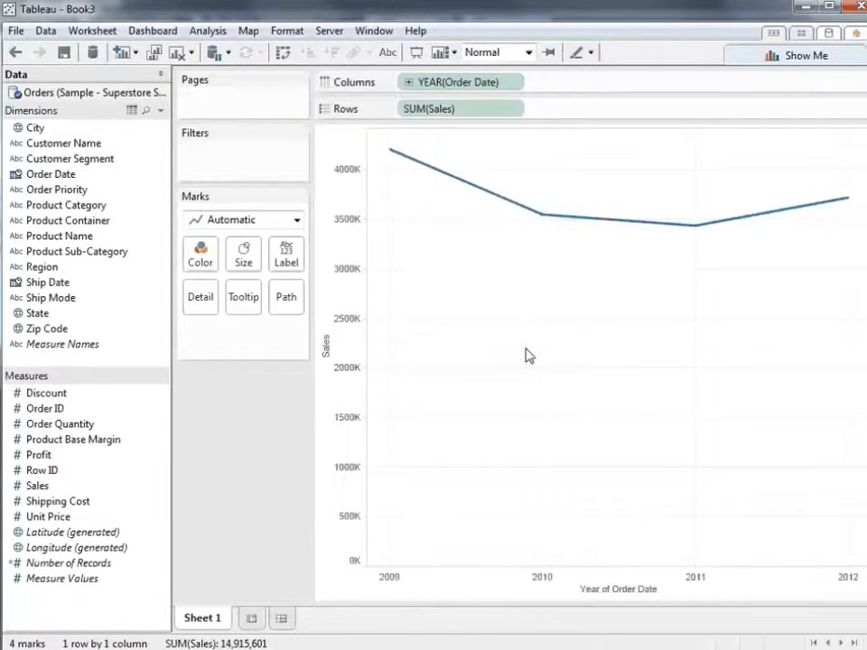
pyautogui.click(408, 82)
pyautogui.click(408, 83)
pyautogui.click(408, 82)
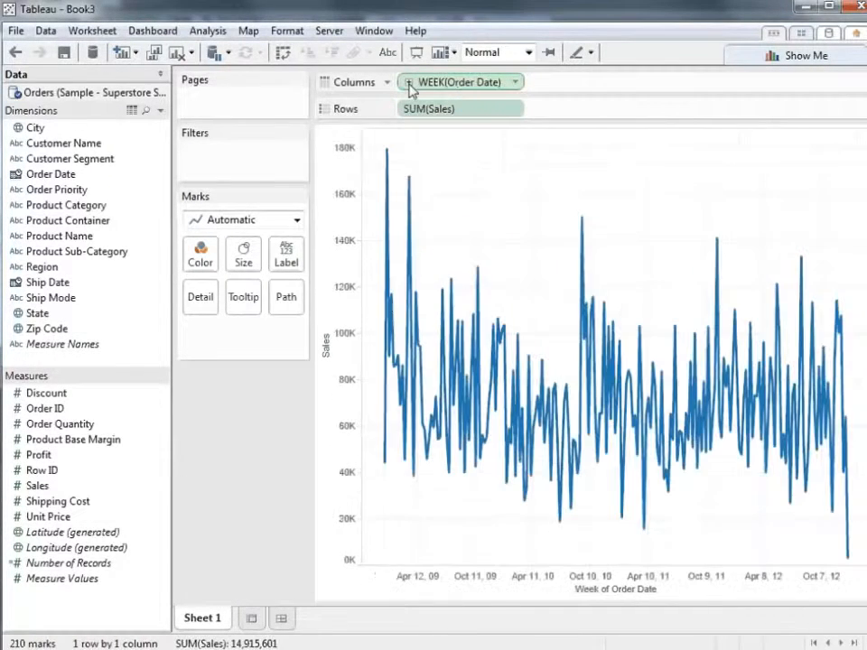
pyautogui.click(408, 83)
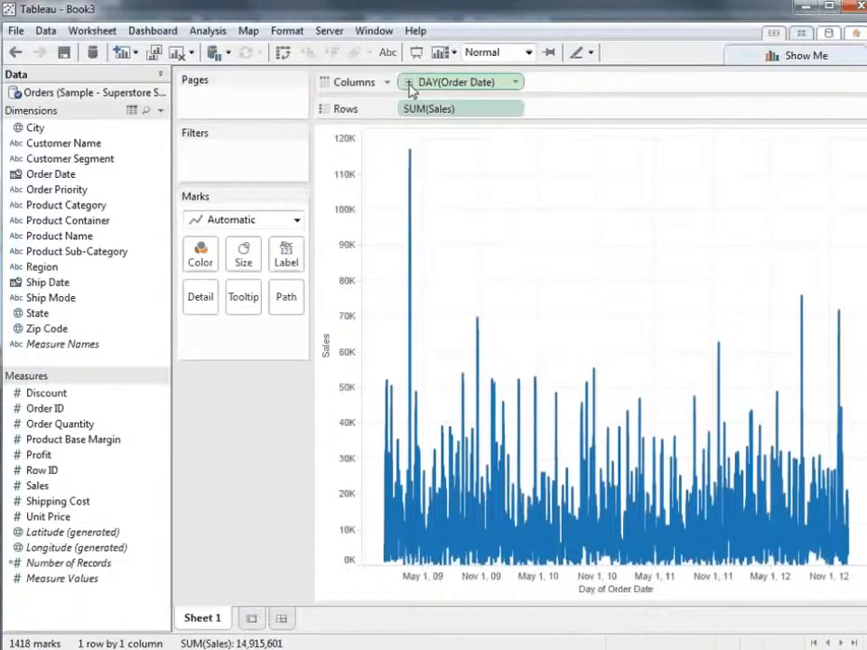
# Undo the last two Order Date drill-downs
pyautogui.click(15, 56)
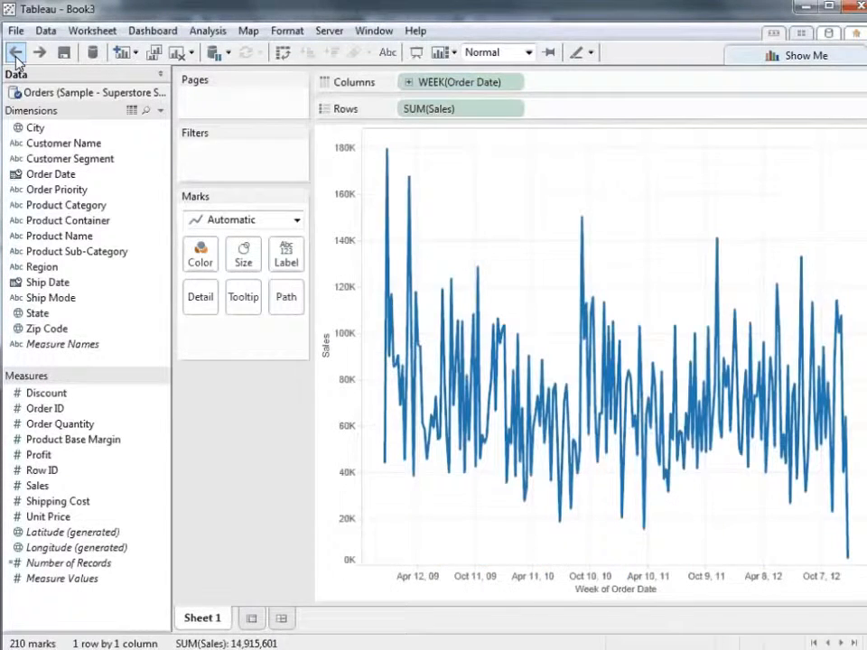
pyautogui.click(15, 56)
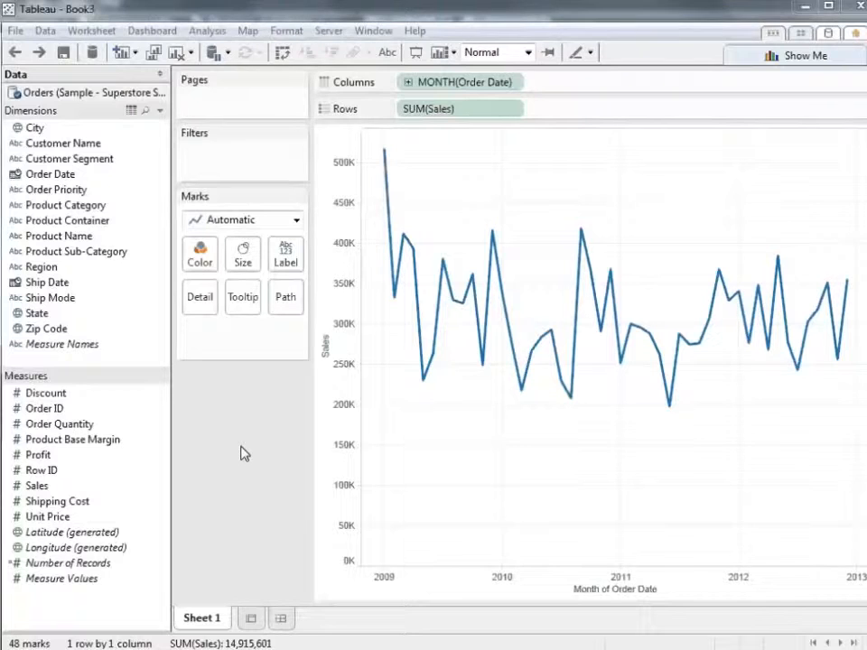
# Change Order Date on Columns to the discrete Month level and color the sales line by Product Category
pyautogui.click(519, 83)
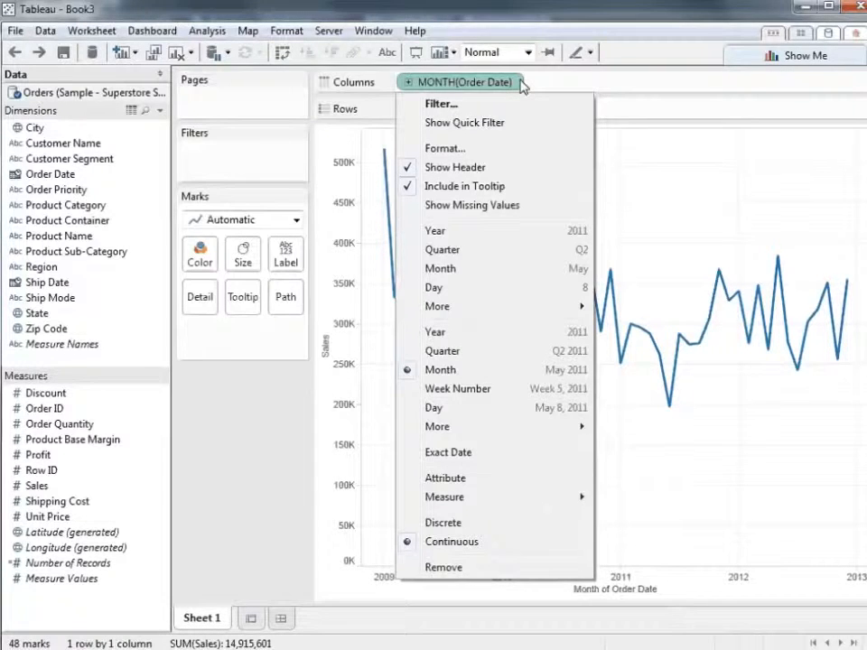
pyautogui.click(529, 268)
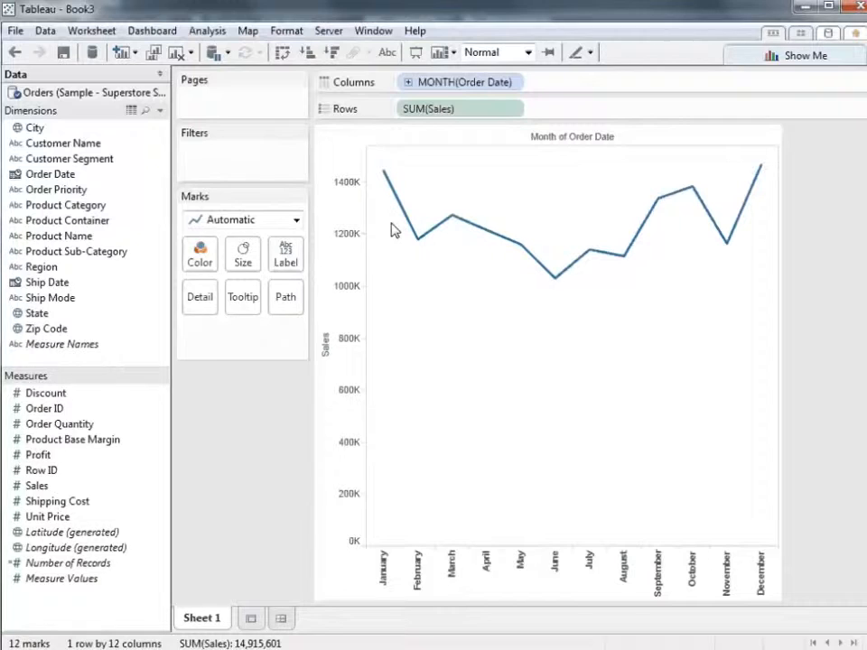
pyautogui.moveTo(415, 250)
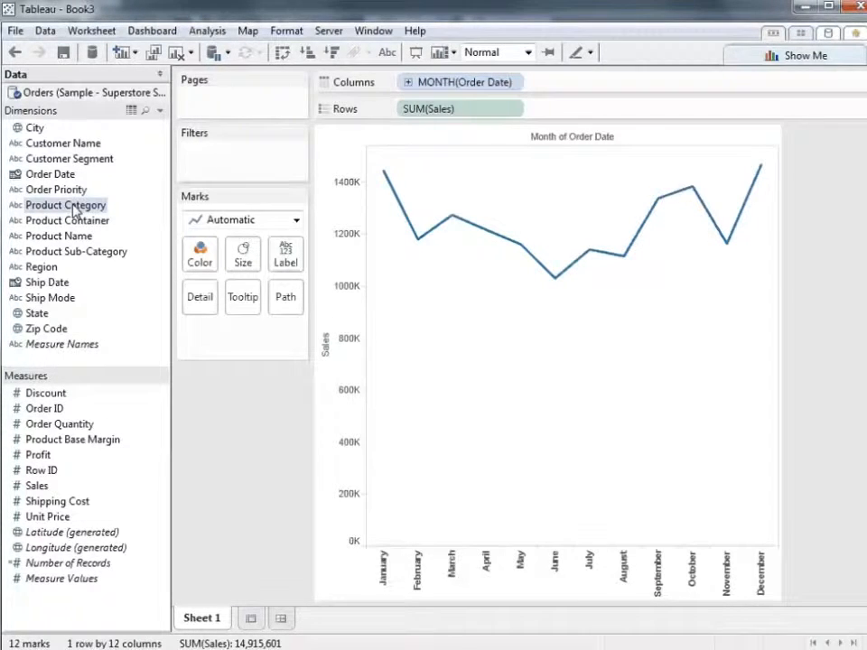
pyautogui.moveTo(74, 205); pyautogui.dragTo(203, 257)
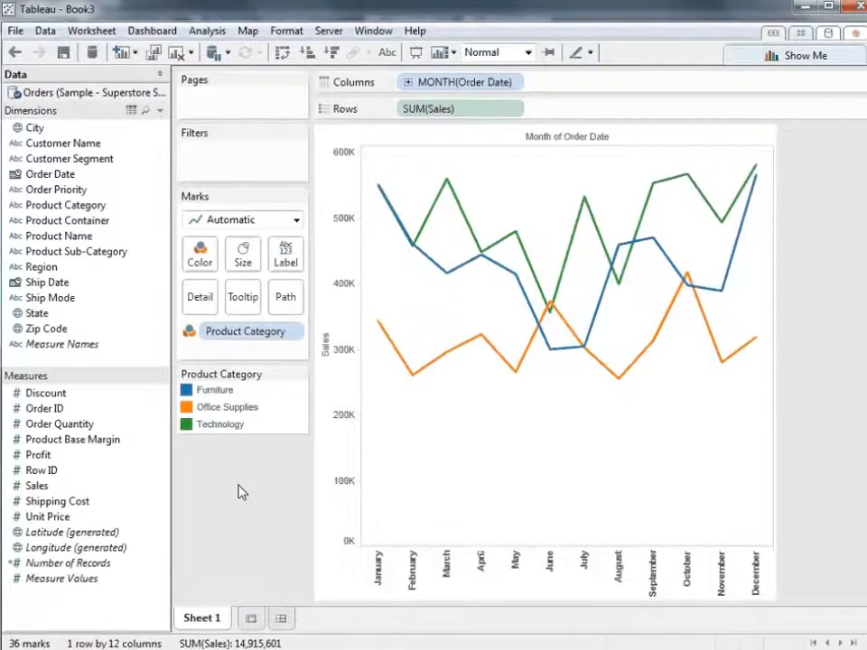
# Highlight the Furniture, Office Supplies and Technology lines one after another, and clear the highlight
pyautogui.click(221, 391)
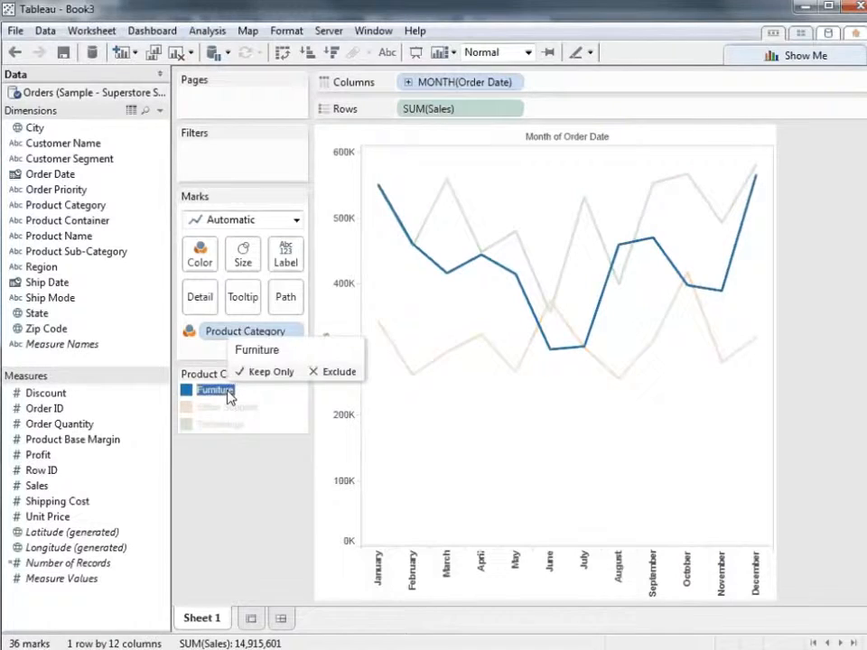
pyautogui.click(227, 408)
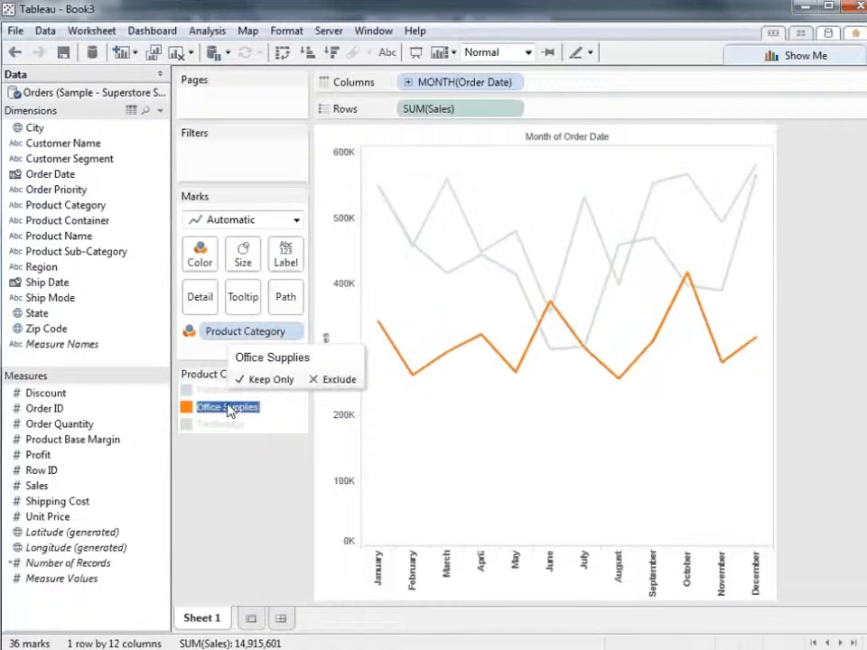
pyautogui.click(224, 424)
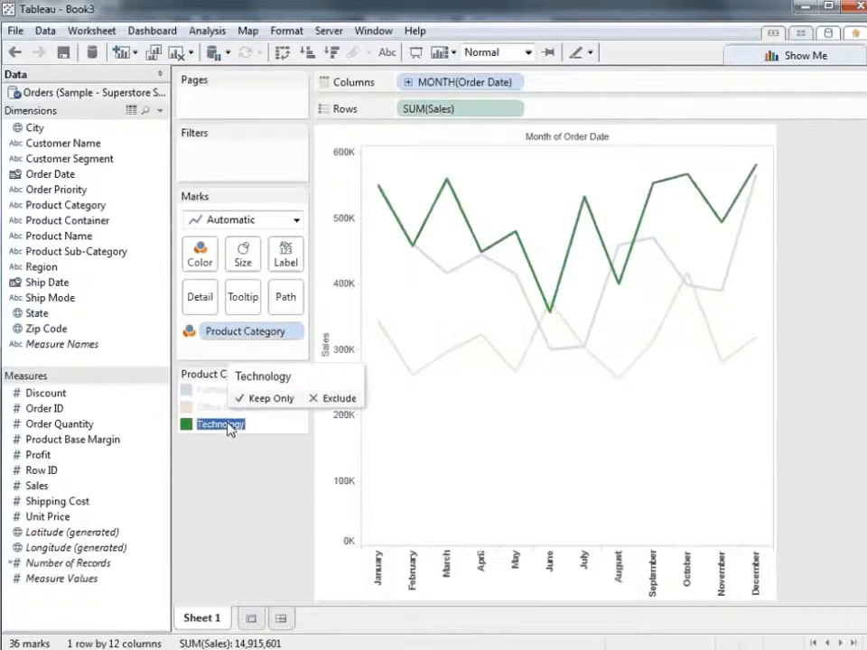
pyautogui.click(232, 488)
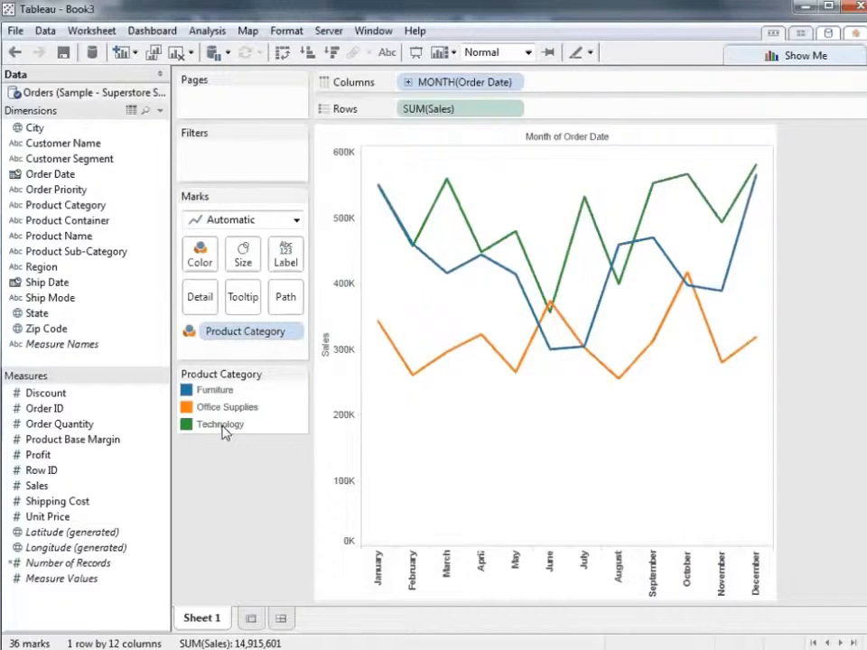
# Highlight the Furniture line and split the chart into one row per year of Order Date, placed before Sales on Rows
pyautogui.click(214, 397)
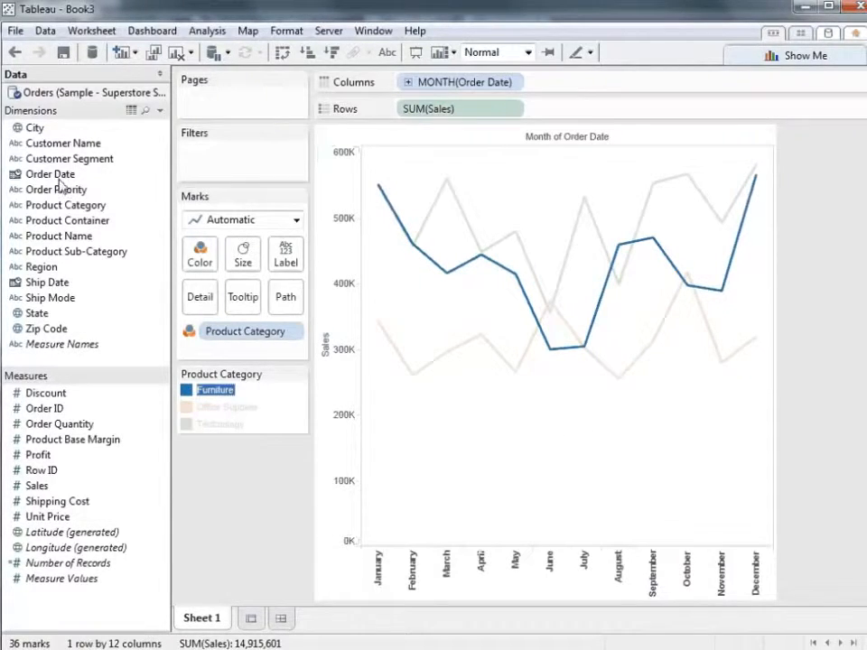
pyautogui.moveTo(50, 174); pyautogui.dragTo(400, 109)
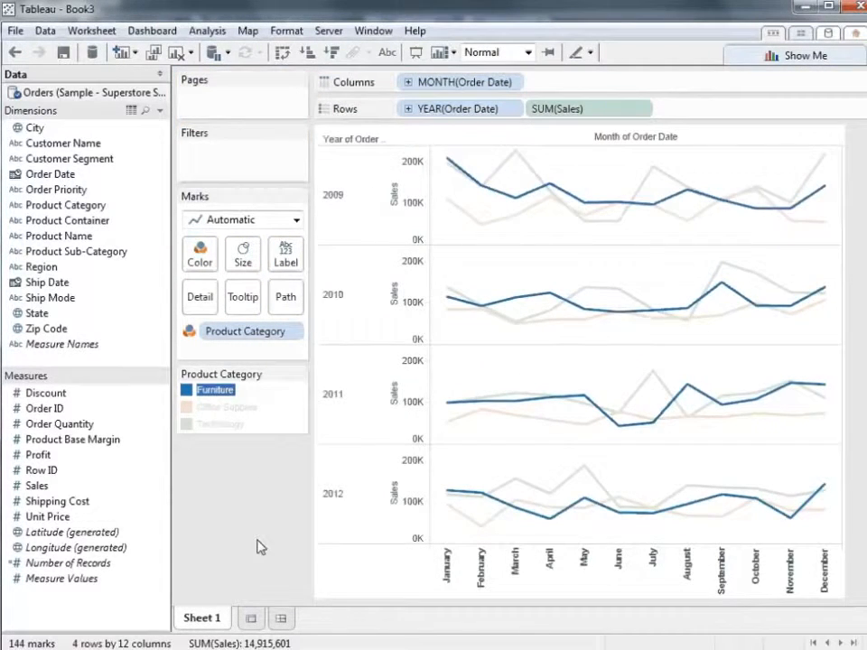
pyautogui.click(207, 396)
pyautogui.click(207, 392)
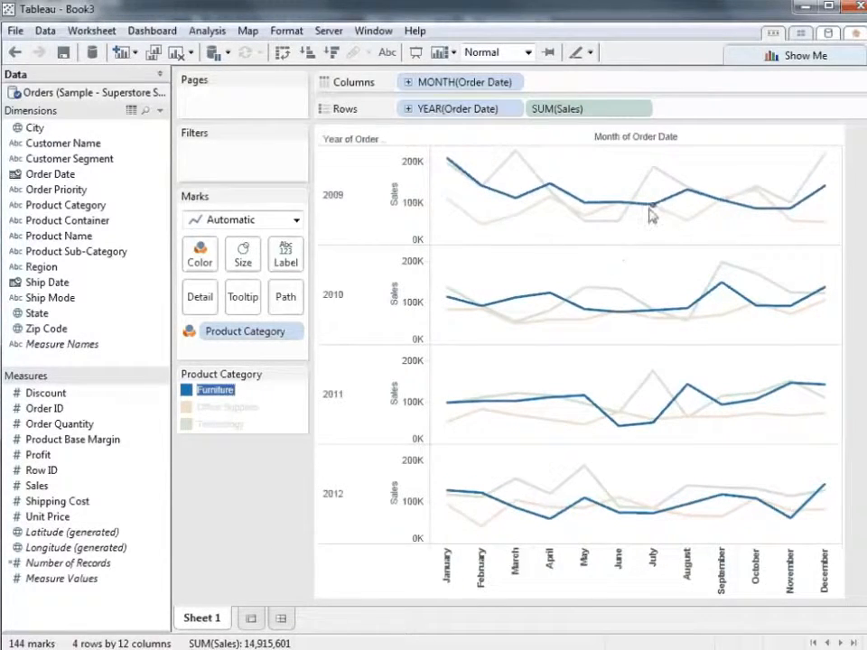
pyautogui.moveTo(652, 222)
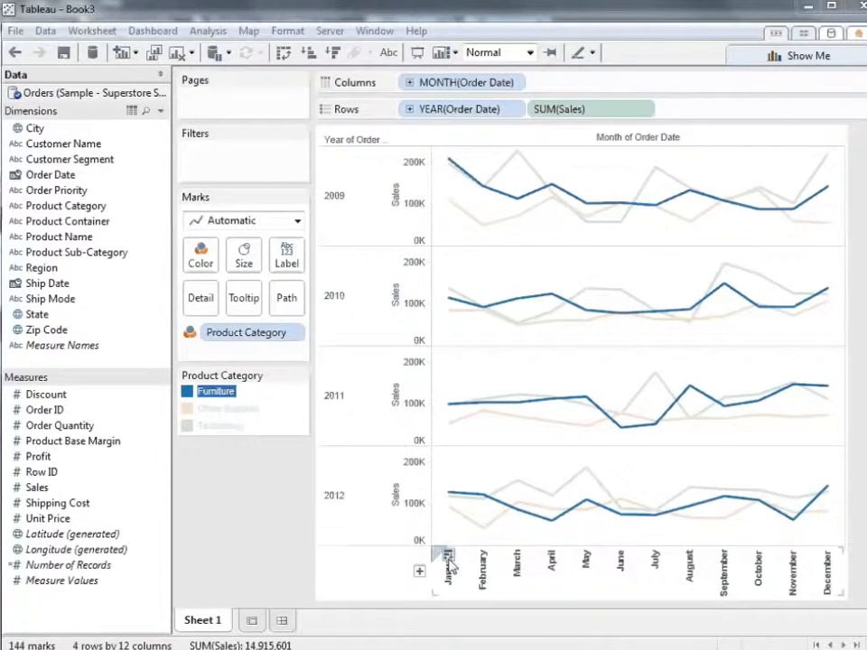
# Format the Order Date month headers to show only the First Letter, and clear the March selection
pyautogui.rightClick(523, 592)
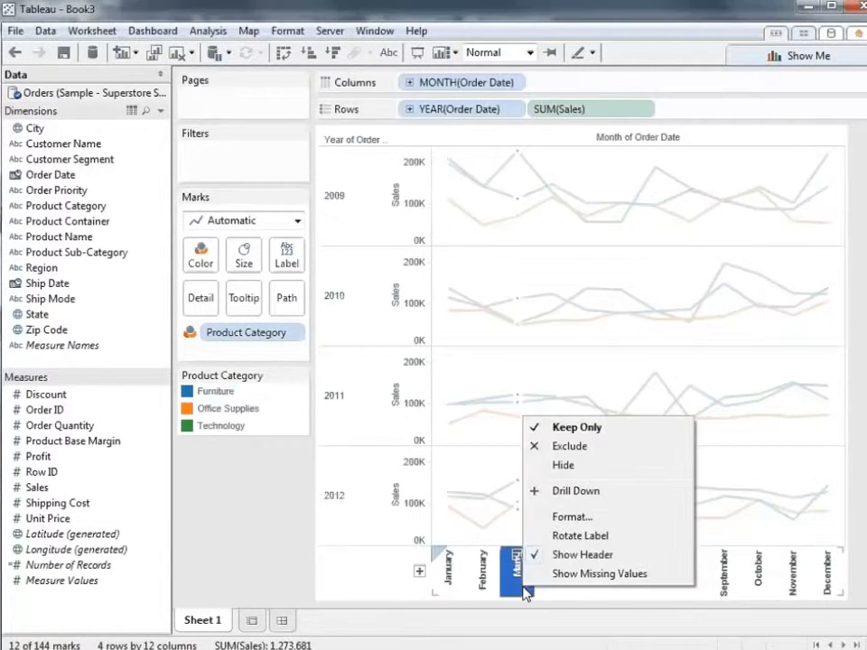
pyautogui.click(563, 517)
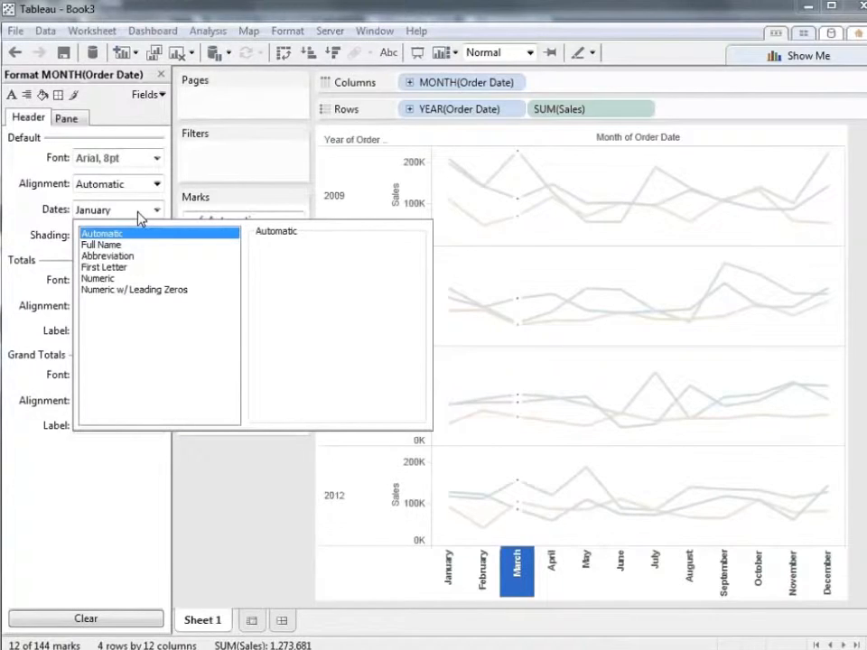
pyautogui.click(134, 269)
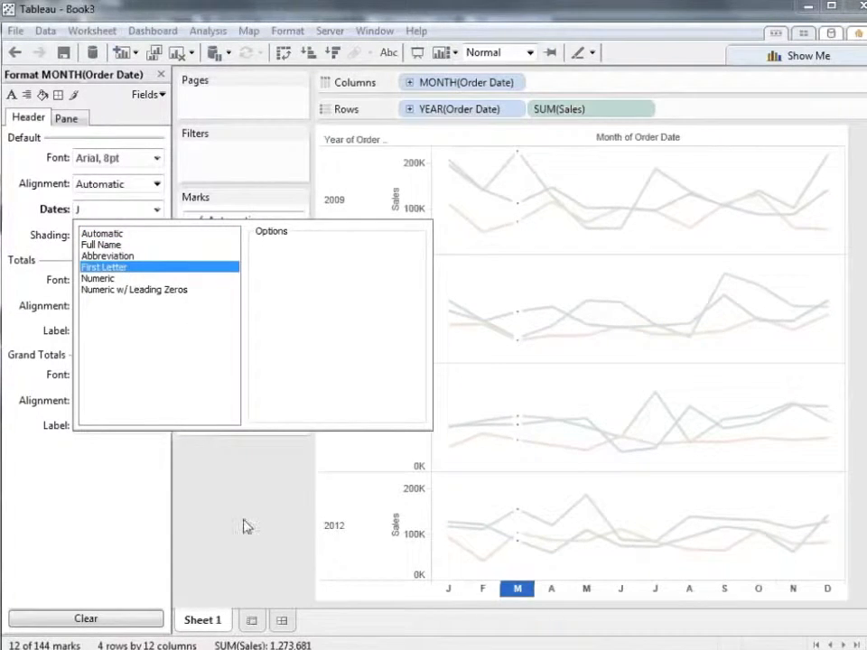
pyautogui.click(253, 548)
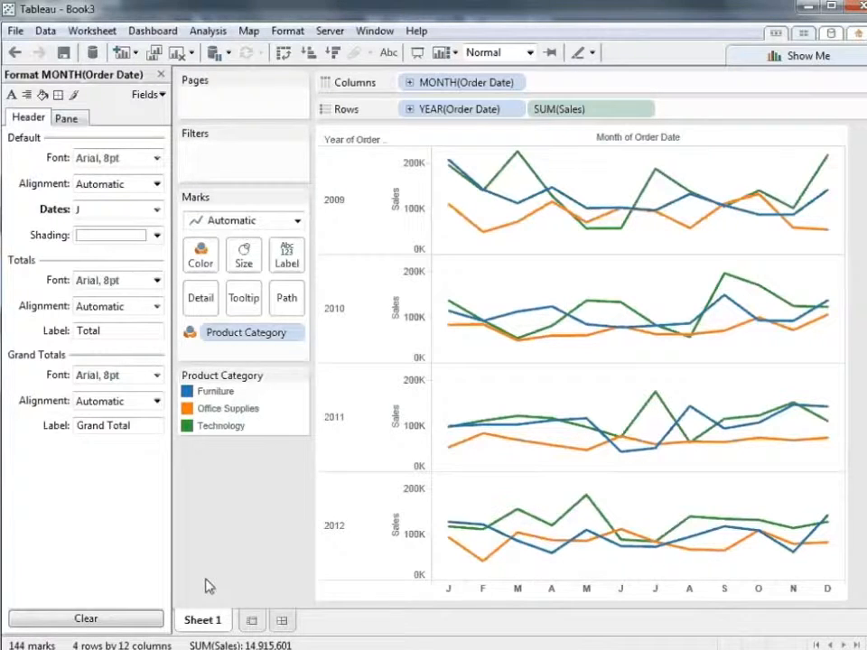
# Duplicate Sheet 1 as a crosstab and rename the new sheet Crosstab
pyautogui.rightClick(201, 625)
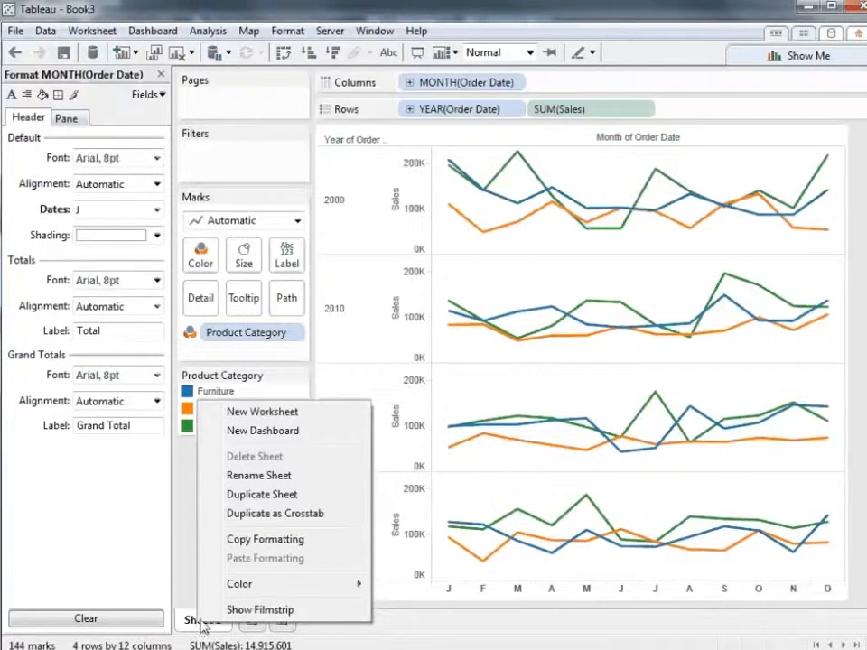
pyautogui.click(298, 517)
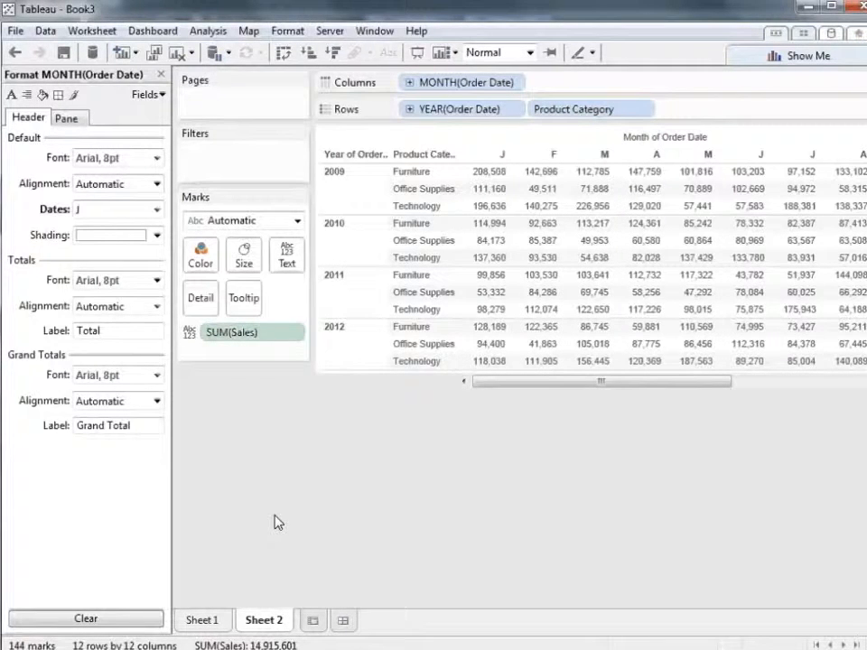
pyautogui.rightClick(262, 622)
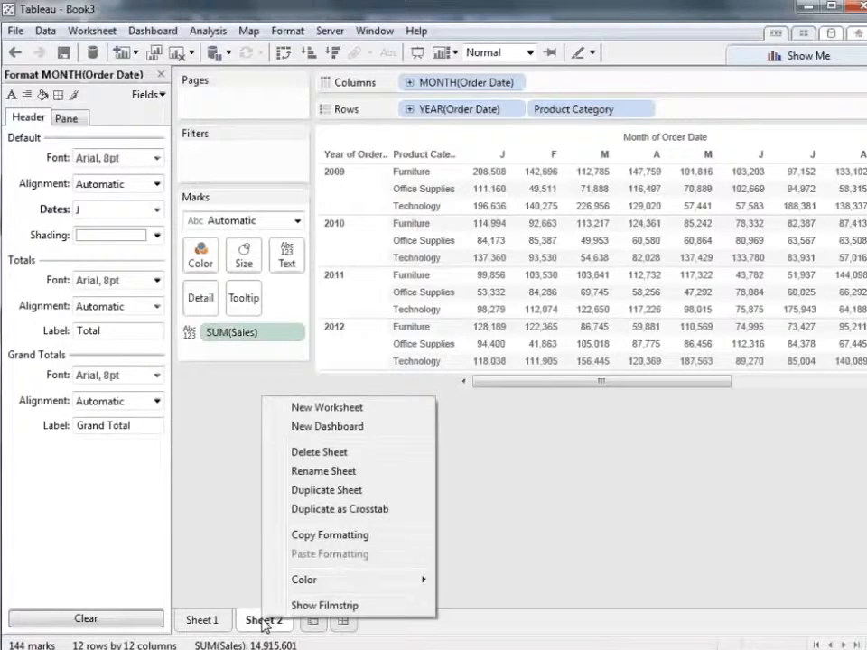
pyautogui.click(358, 471)
pyautogui.write('Crosstab')
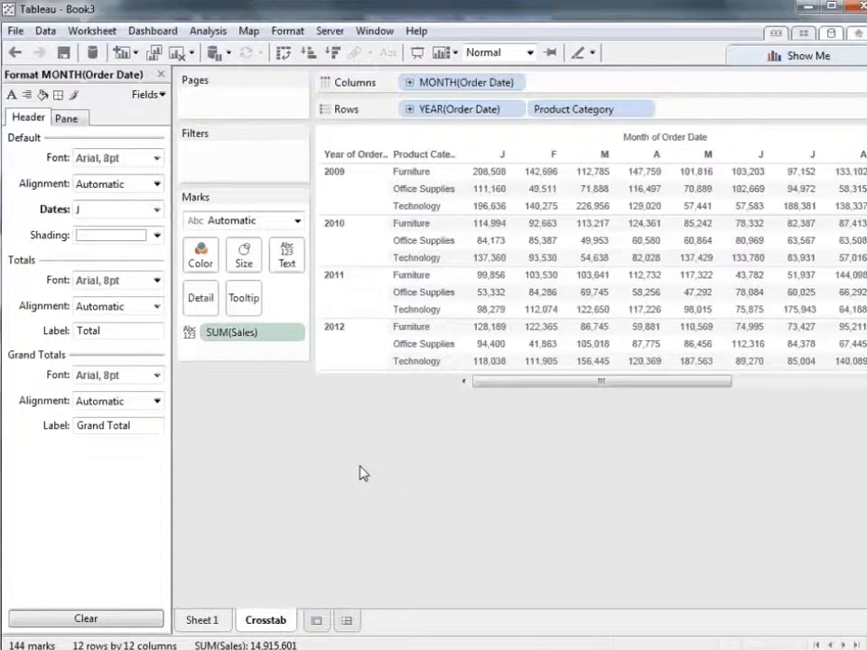
# Rename the line chart's sheet, Sheet 1, as Trends over Time
pyautogui.click(197, 622)
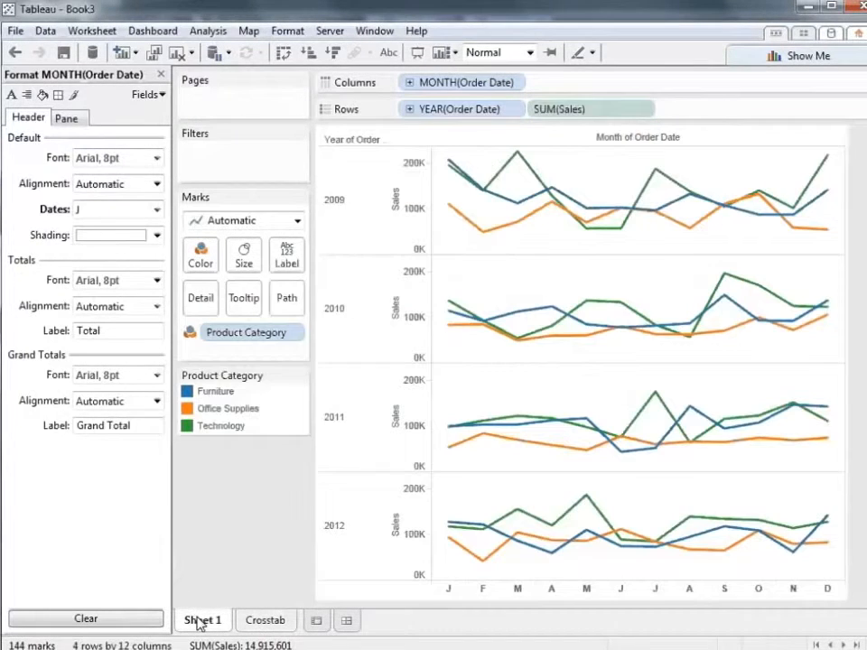
pyautogui.rightClick(197, 623)
pyautogui.click(269, 469)
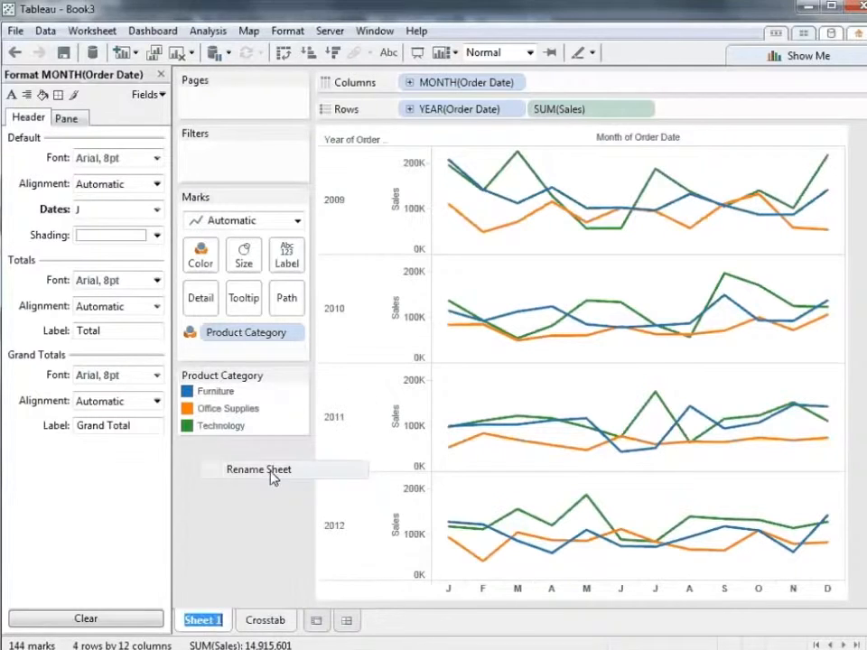
pyautogui.write('Trends over Time')
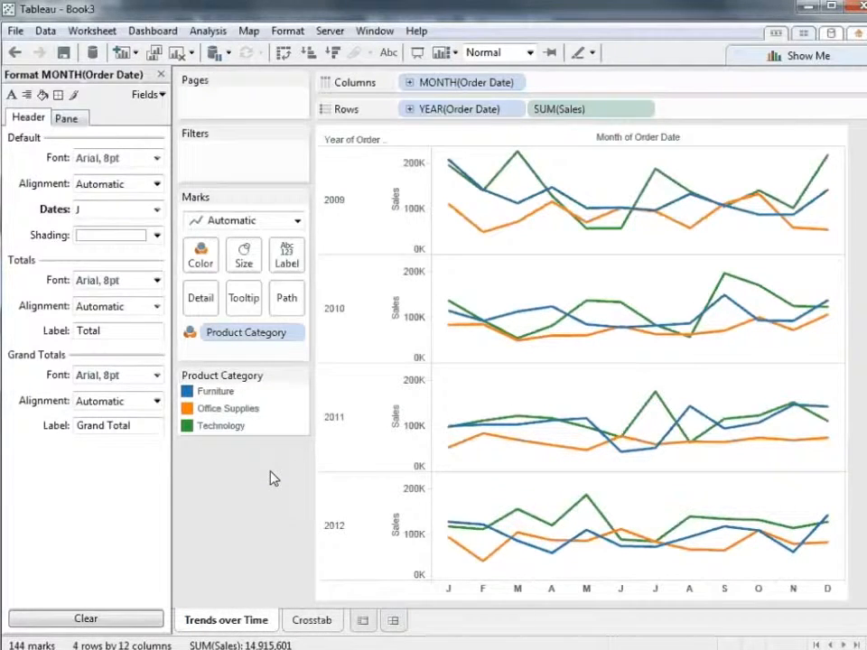
pyautogui.press('Return')
# Close the month formatting options and convert Order ID from a measure to a dimension
pyautogui.click(160, 76)
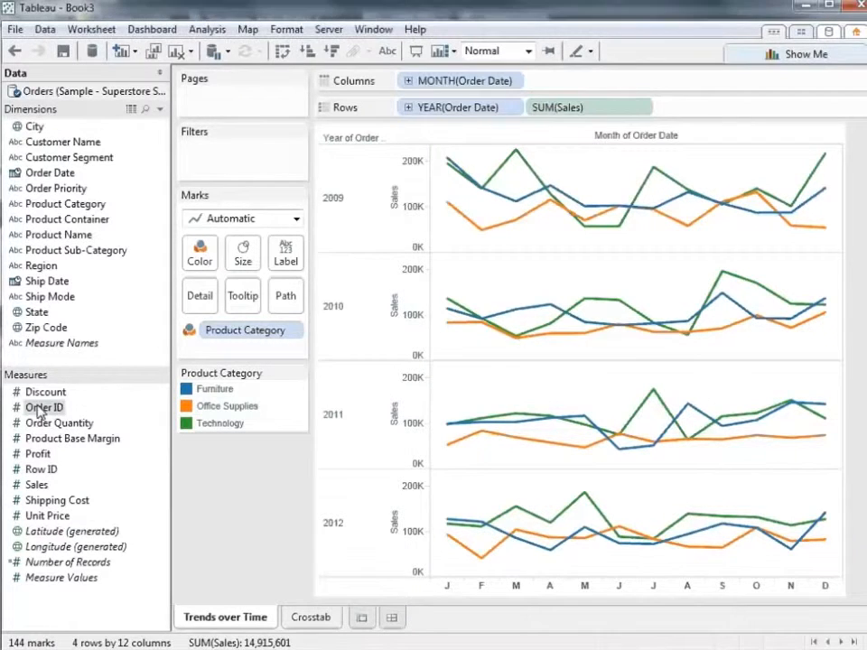
pyautogui.moveTo(37, 403); pyautogui.dragTo(134, 338)
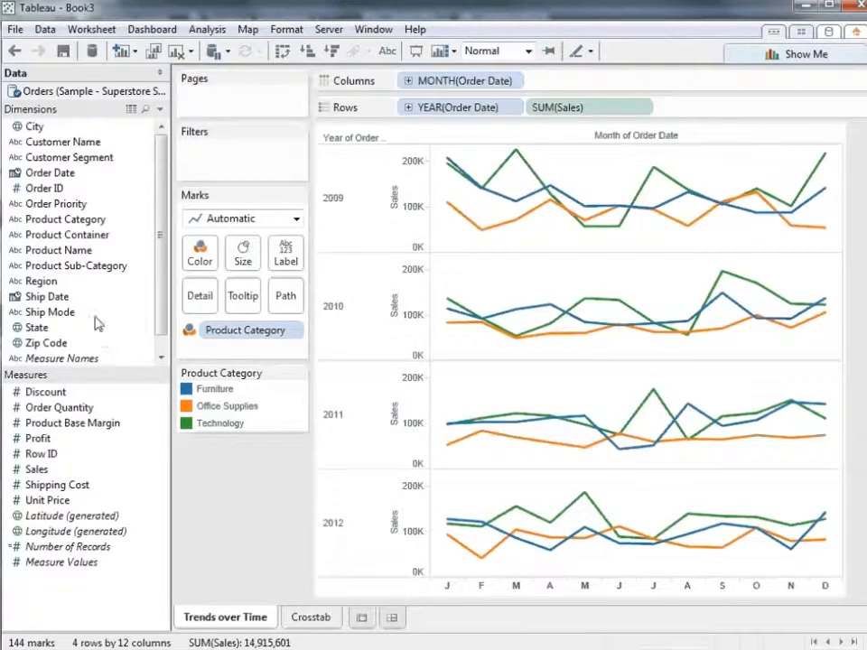
# Create a hierarchy named Product from Product Name and Product Category, and add Product Sub-Category as its lowest level
pyautogui.moveTo(61, 219); pyautogui.dragTo(72, 254)
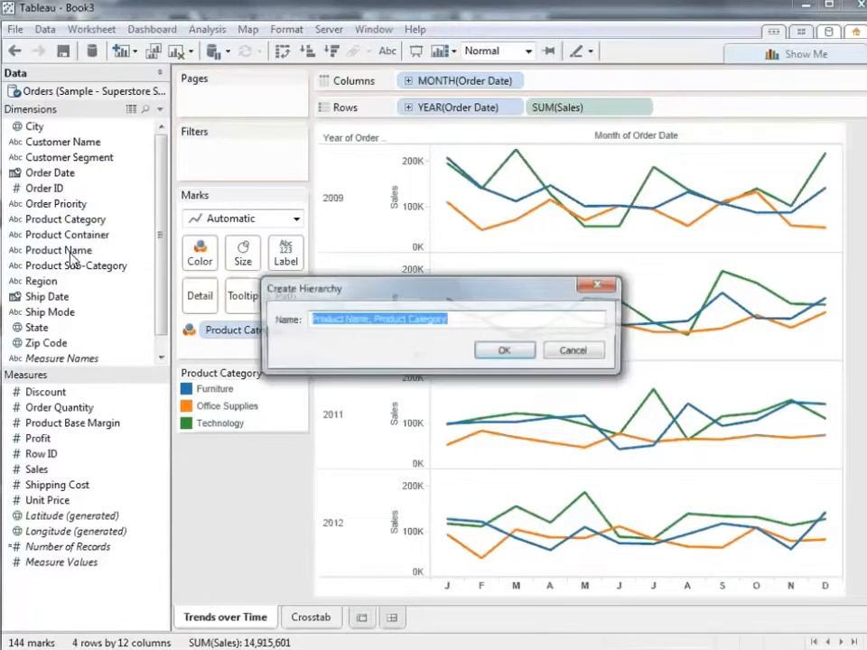
pyautogui.write('Product')
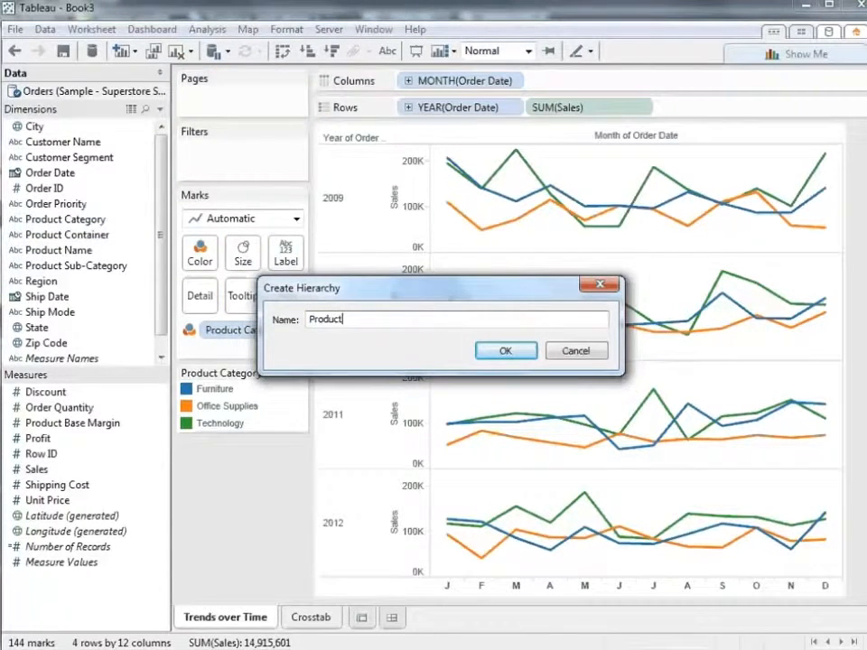
pyautogui.click(502, 350)
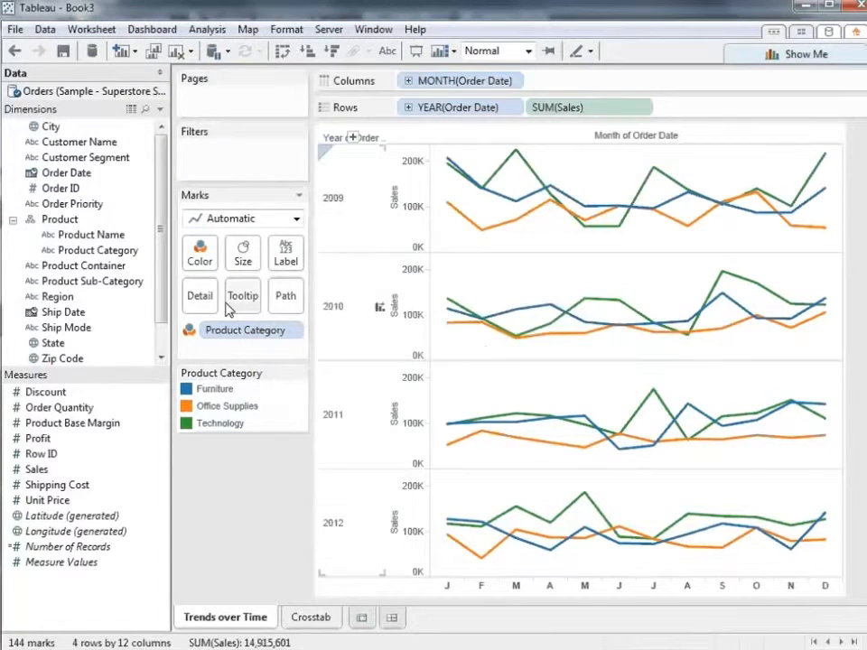
pyautogui.moveTo(99, 250)
pyautogui.mouseDown()
pyautogui.moveTo(110, 249)
pyautogui.moveTo(106, 260)
pyautogui.mouseUp()
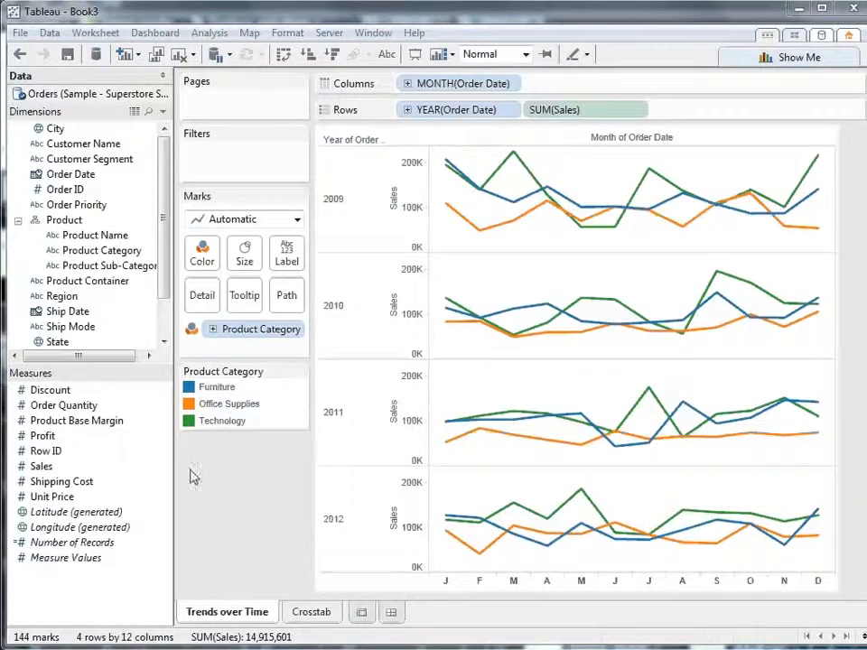
# Change the alias of the Technology category to Technology / Peripherals and clear its highlight
pyautogui.rightClick(231, 425)
pyautogui.click(285, 517)
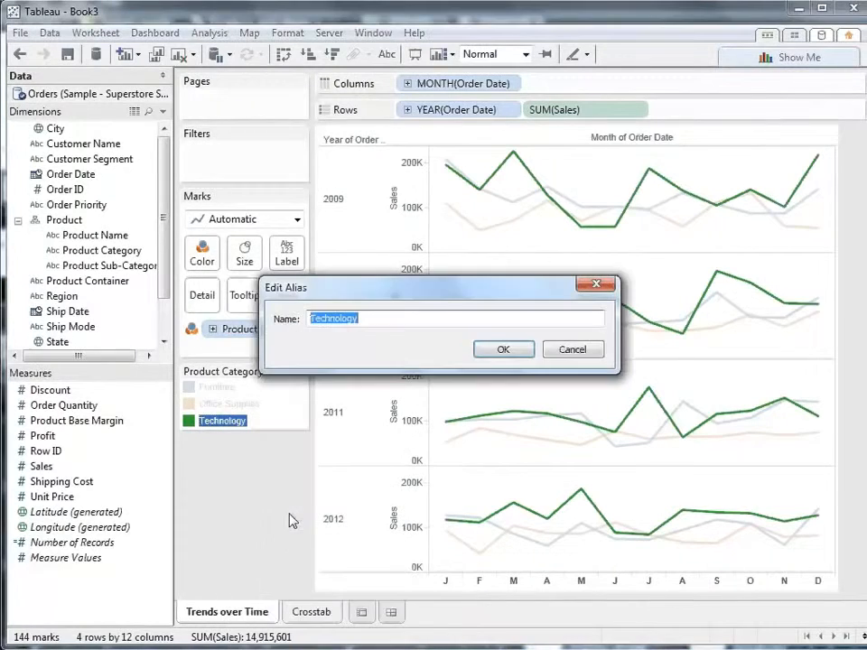
pyautogui.click(407, 317)
pyautogui.write('/ ')
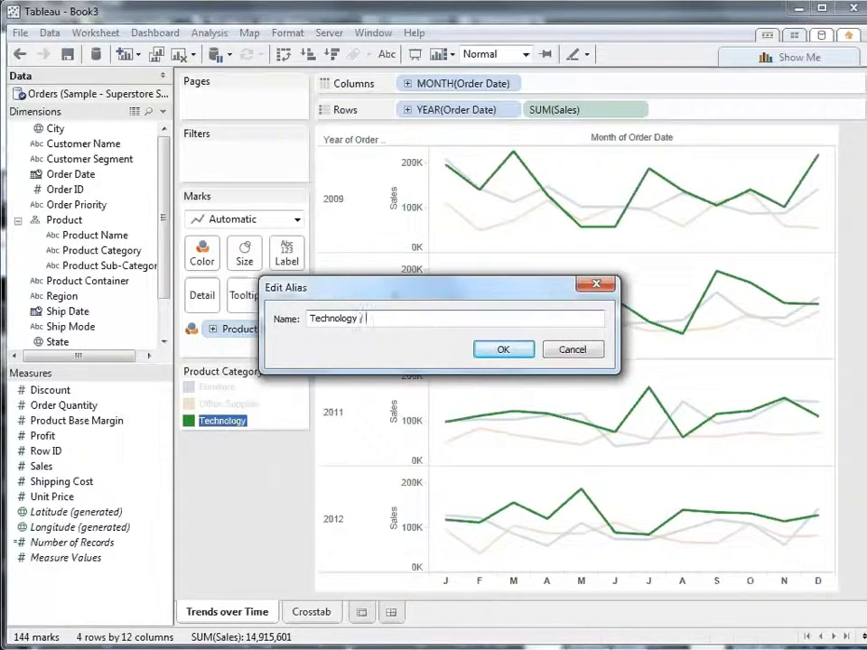
pyautogui.write('Peripherals')
pyautogui.click(490, 354)
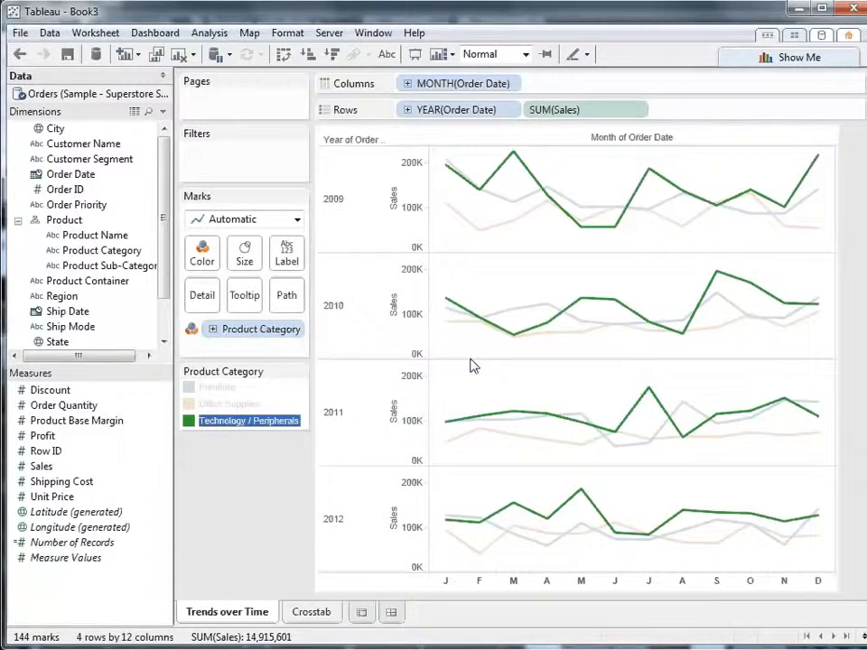
pyautogui.click(269, 519)
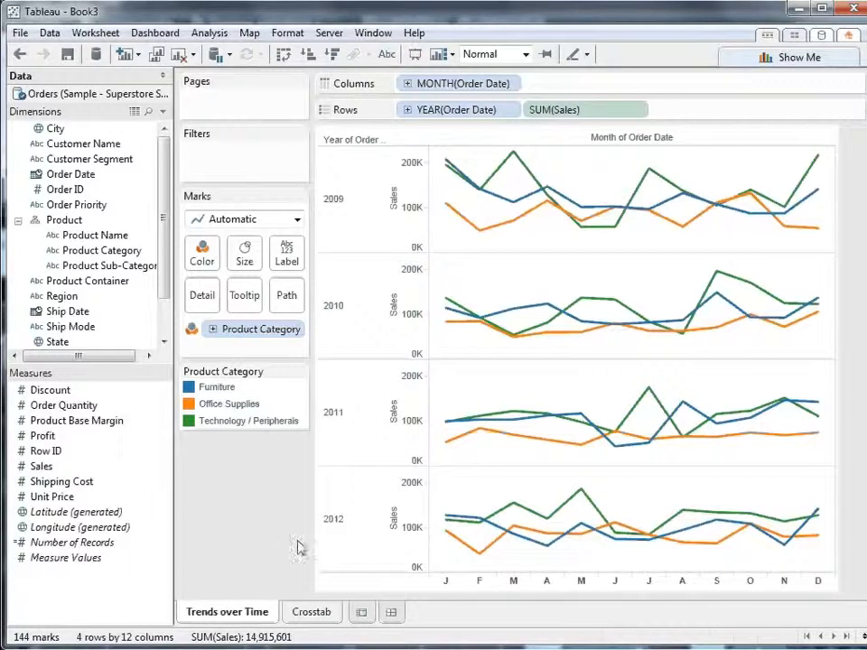
# Add a new worksheet and map the State field on it
pyautogui.click(361, 612)
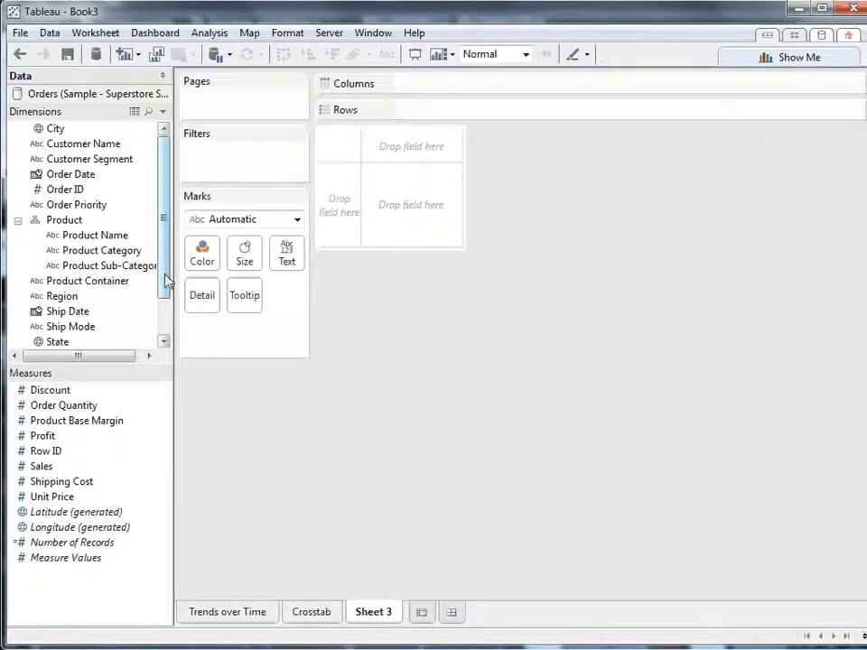
pyautogui.moveTo(166, 280); pyautogui.dragTo(162, 319)
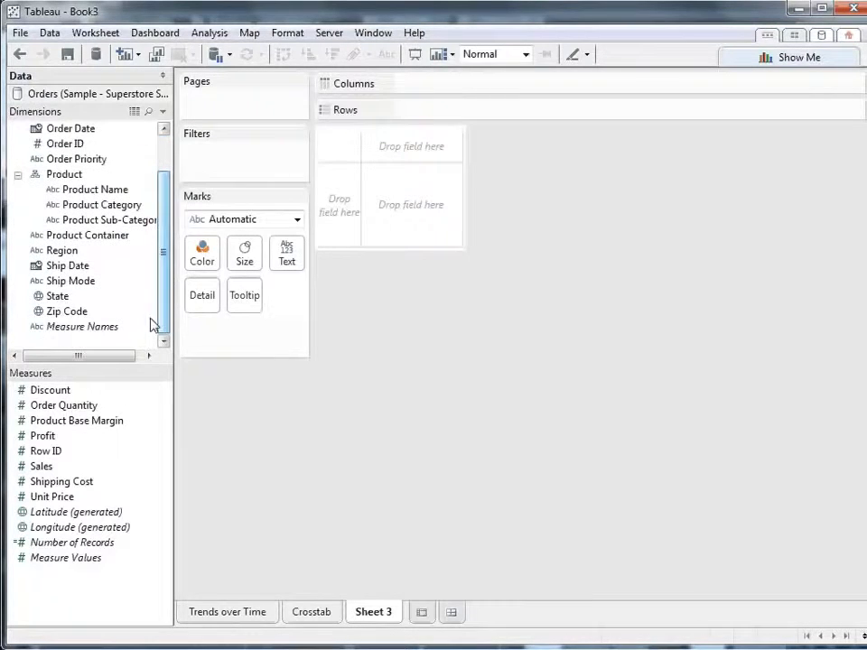
pyautogui.doubleClick(61, 299)
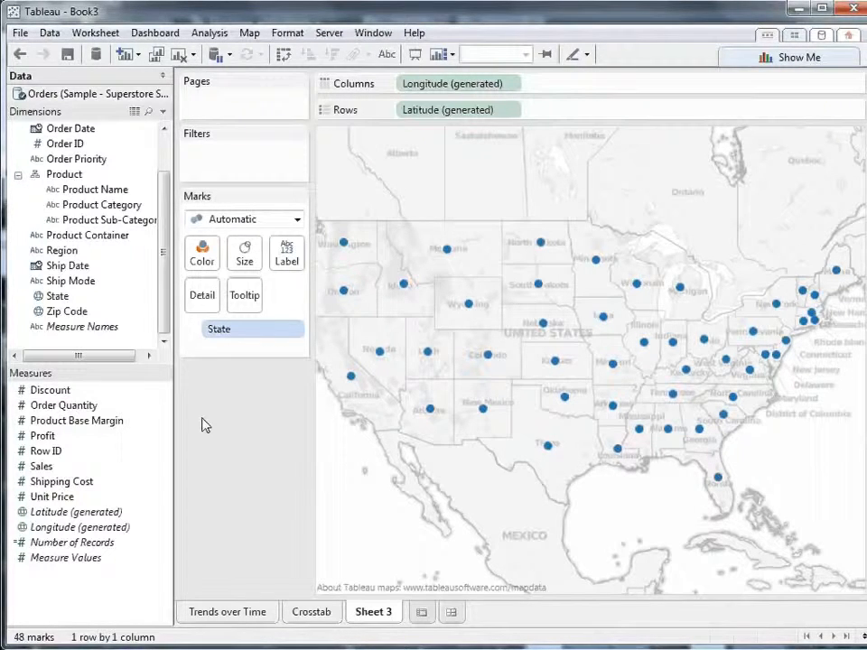
# Check the geographic role assigned to the State field
pyautogui.rightClick(56, 297)
pyautogui.moveTo(220, 619)
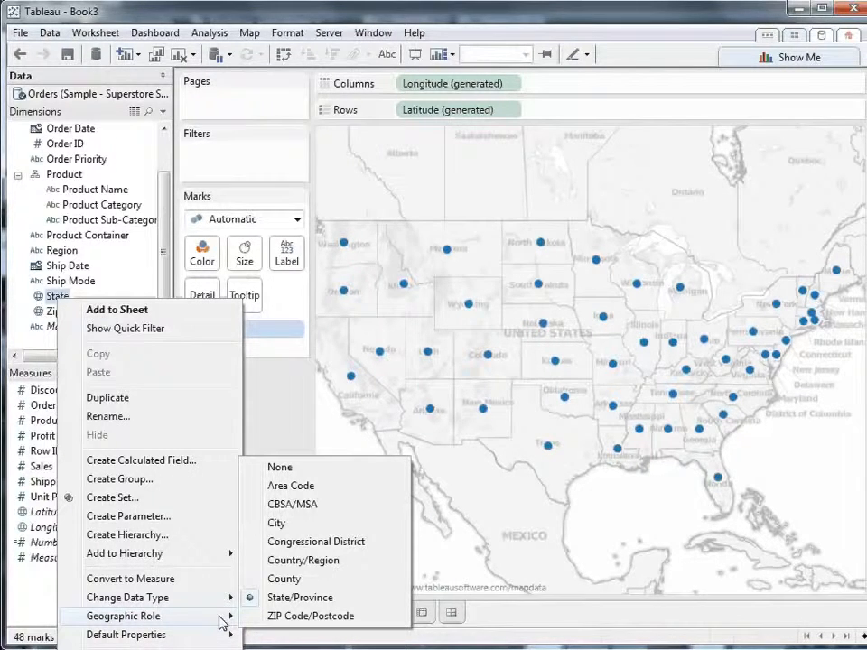
pyautogui.click(278, 425)
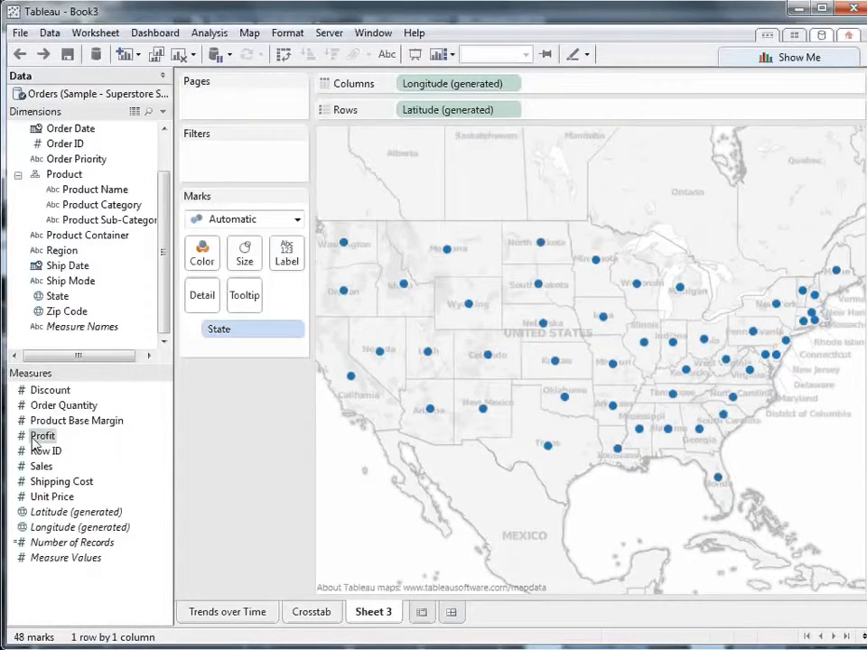
# Color the map's state marks by Profit, and size them by Sales with enlarged circles
pyautogui.moveTo(34, 442)
pyautogui.mouseDown()
pyautogui.moveTo(160, 259)
pyautogui.moveTo(203, 259)
pyautogui.mouseUp()
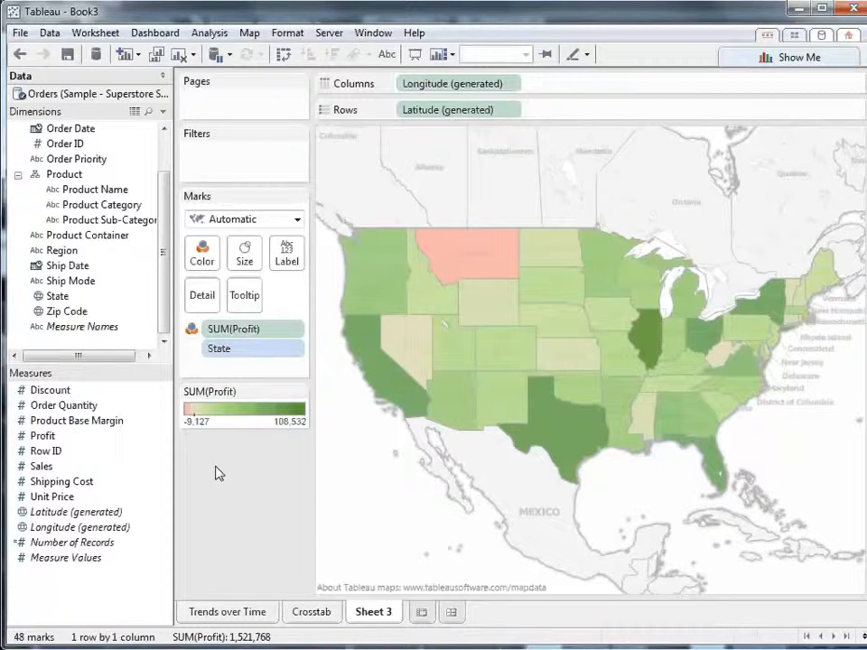
pyautogui.moveTo(36, 466); pyautogui.dragTo(253, 259)
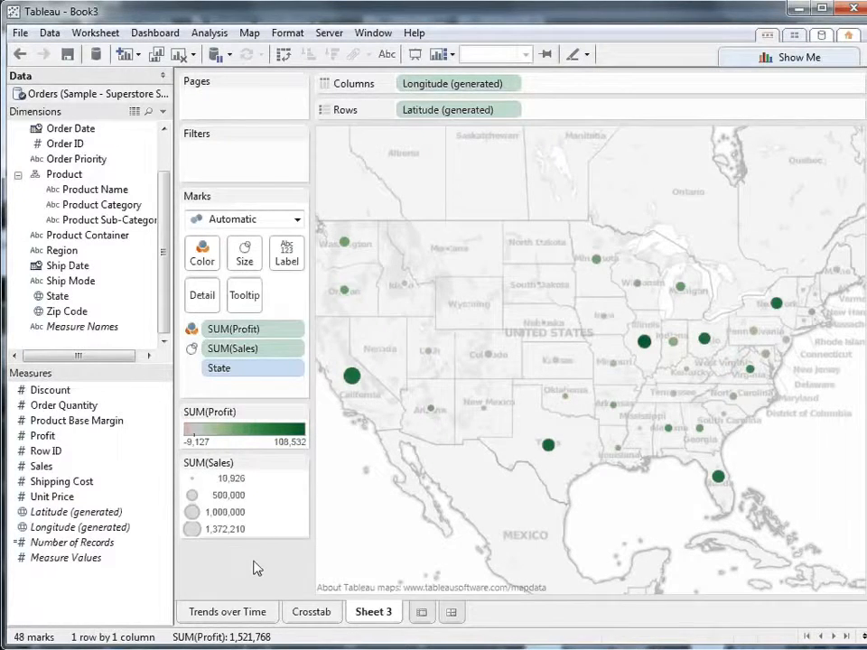
pyautogui.click(243, 262)
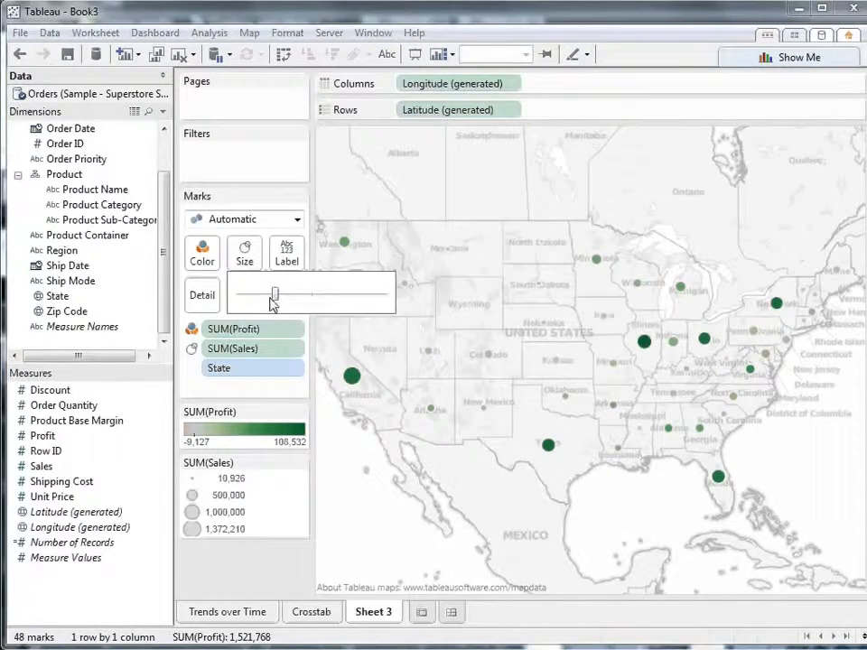
pyautogui.moveTo(290, 293); pyautogui.dragTo(313, 298)
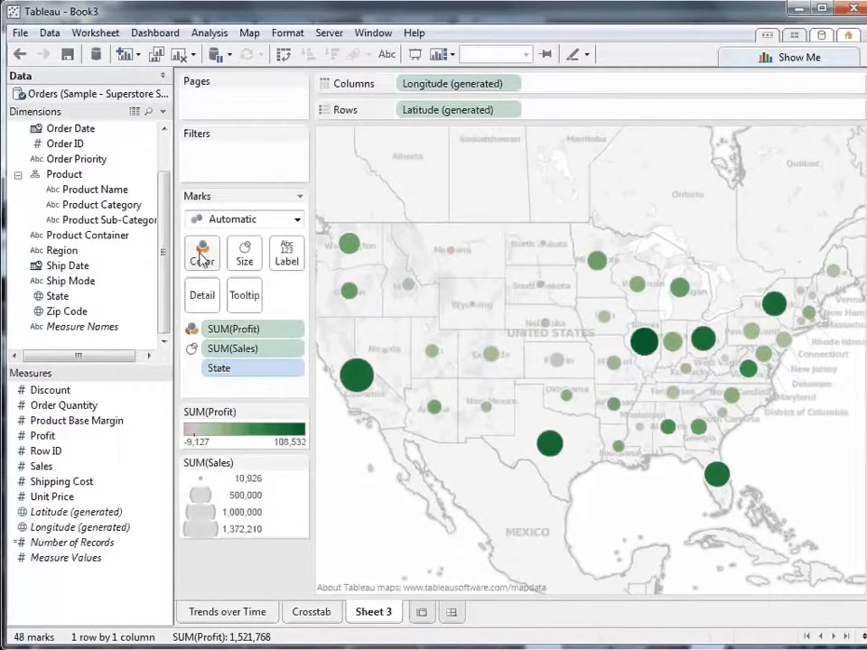
# Give the map circles a dark gray border
pyautogui.click(201, 256)
pyautogui.click(293, 391)
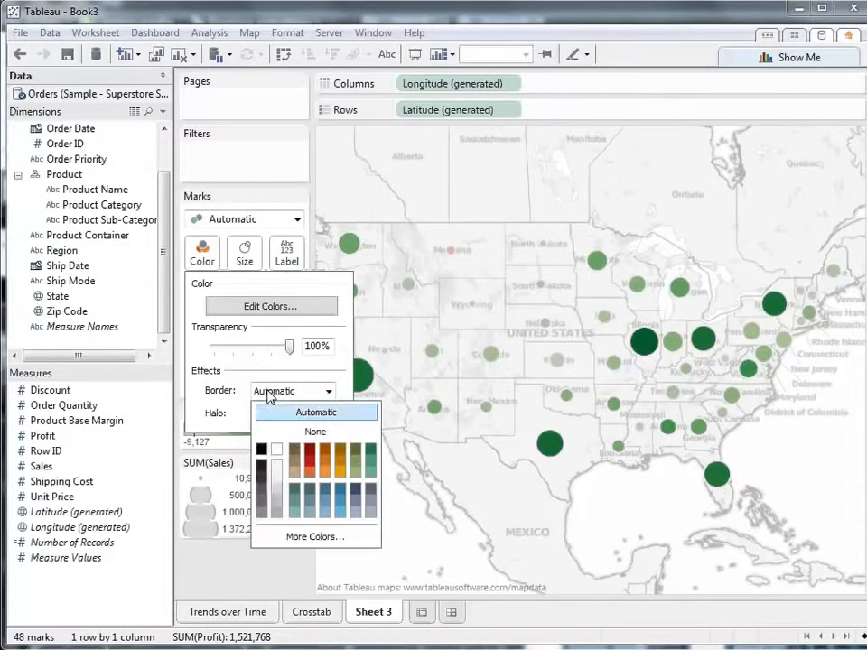
pyautogui.click(261, 450)
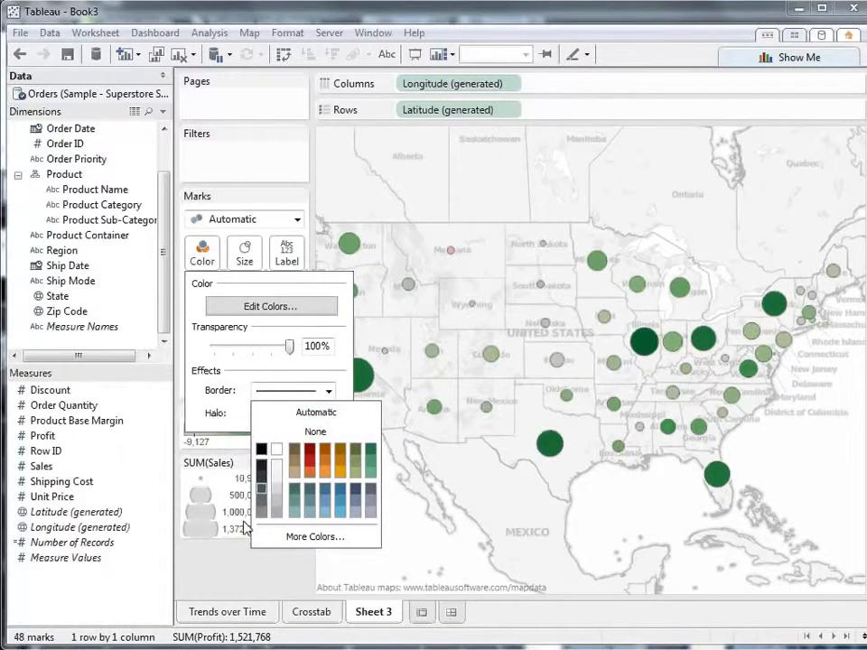
# Edit the map's Profit colors to a stepped color scale with 6 steps, keeping the Automatic palette
pyautogui.click(219, 583)
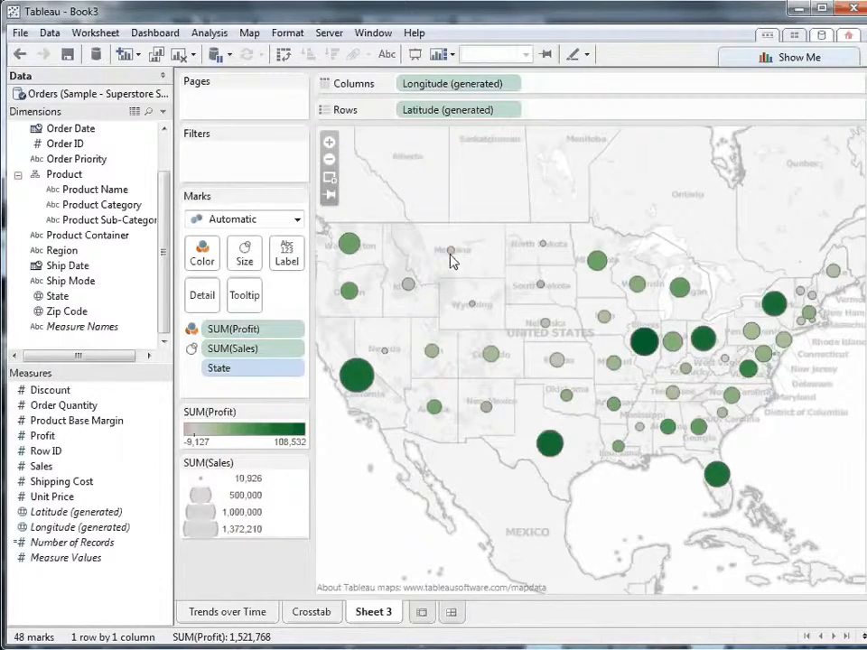
pyautogui.moveTo(453, 260)
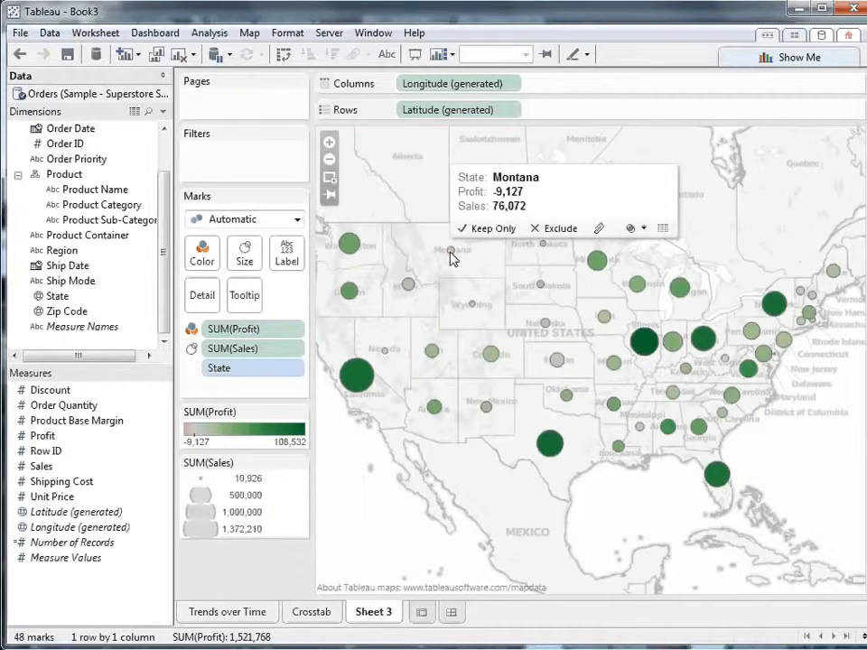
pyautogui.click(300, 414)
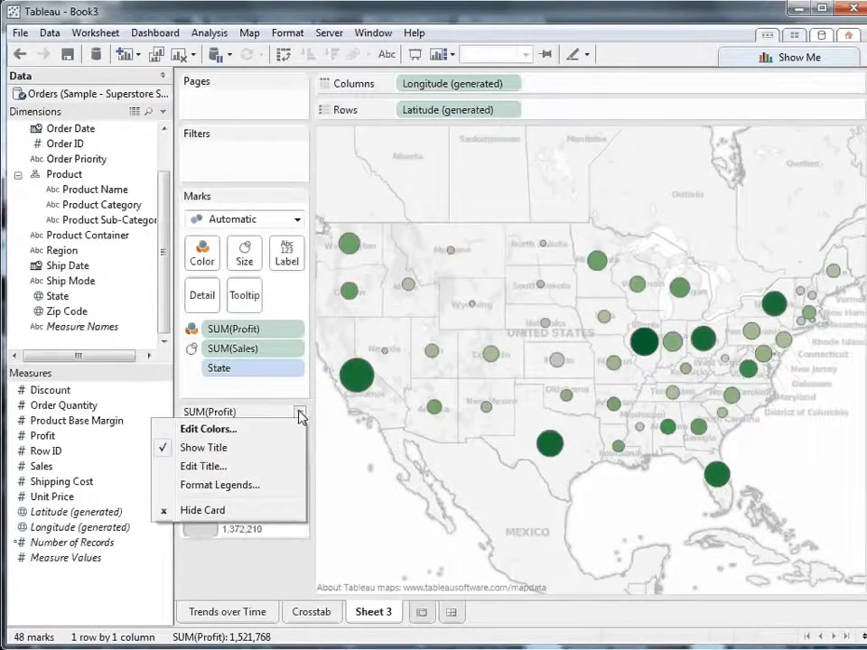
pyautogui.click(289, 429)
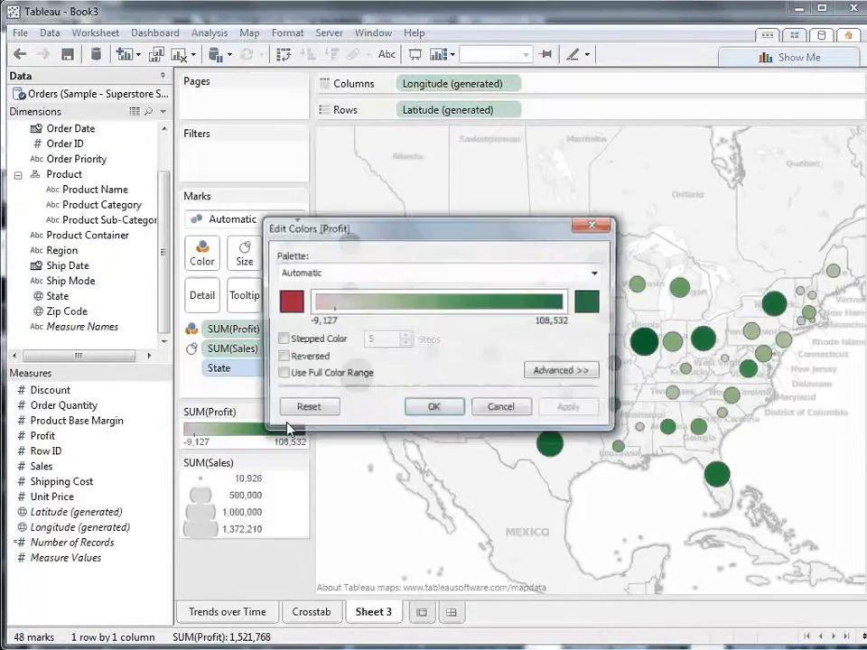
pyautogui.click(281, 340)
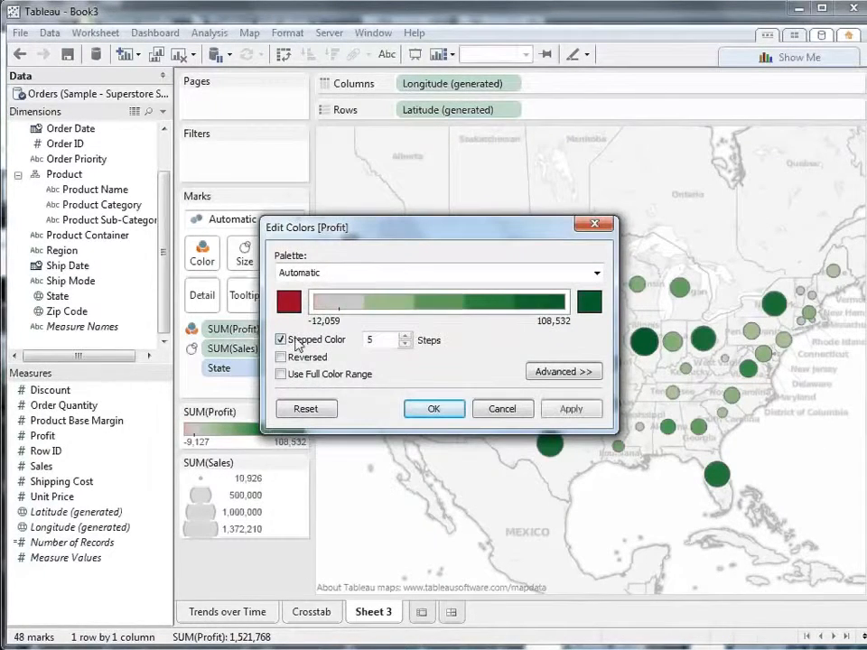
pyautogui.click(406, 335)
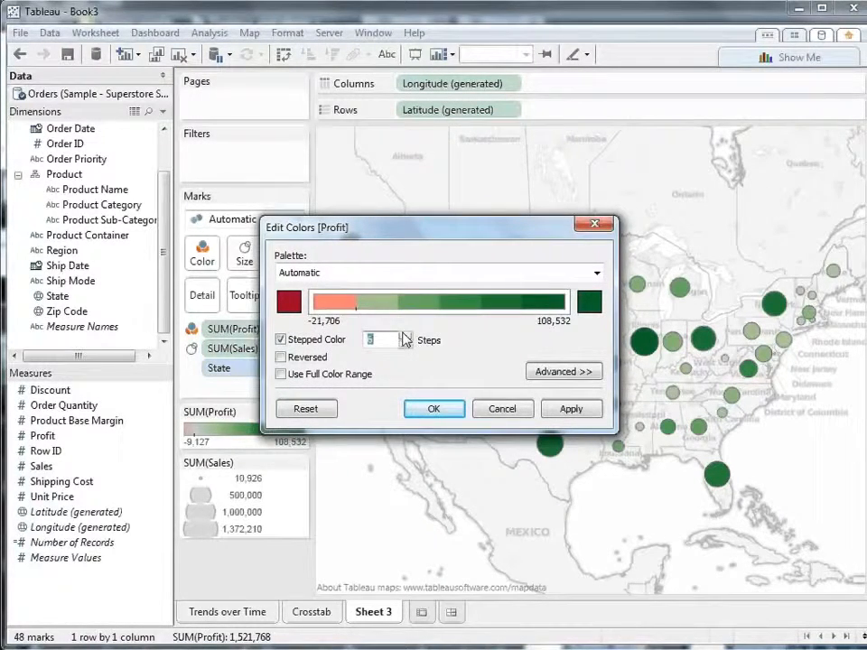
pyautogui.click(596, 273)
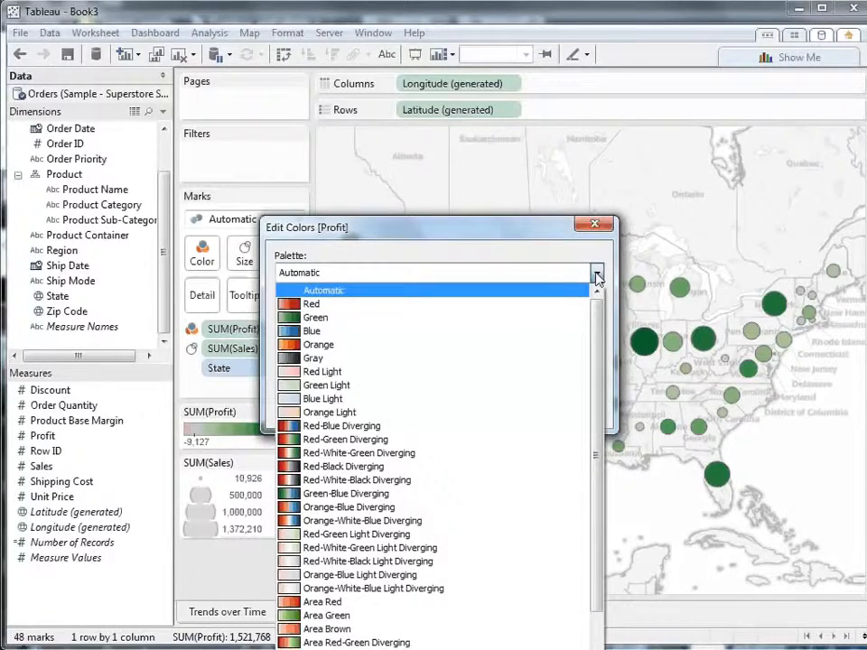
pyautogui.click(596, 275)
pyautogui.click(434, 408)
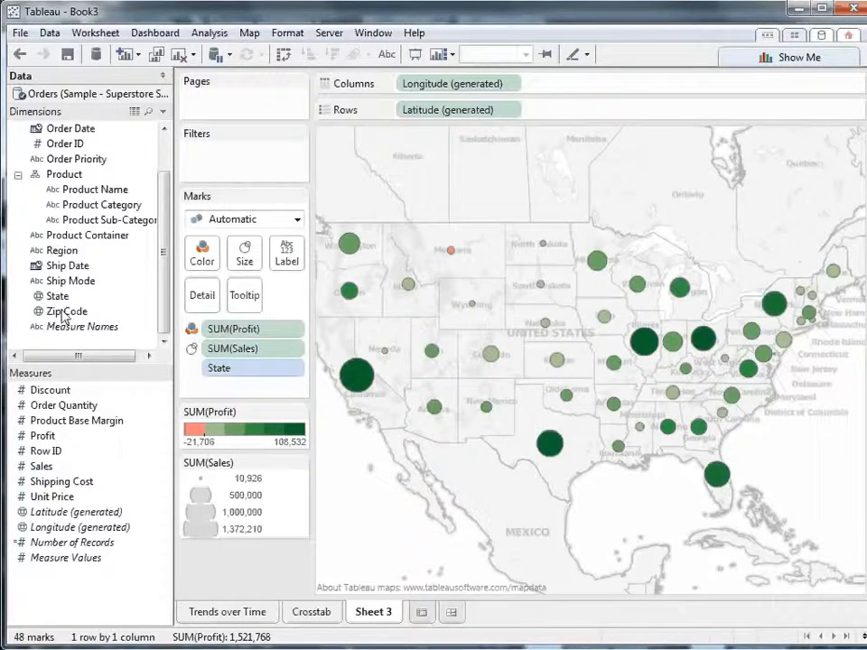
# Add Zip Code to the map's level of detail and inspect individual East Coast marks before restoring the full map view
pyautogui.moveTo(56, 310); pyautogui.dragTo(203, 294)
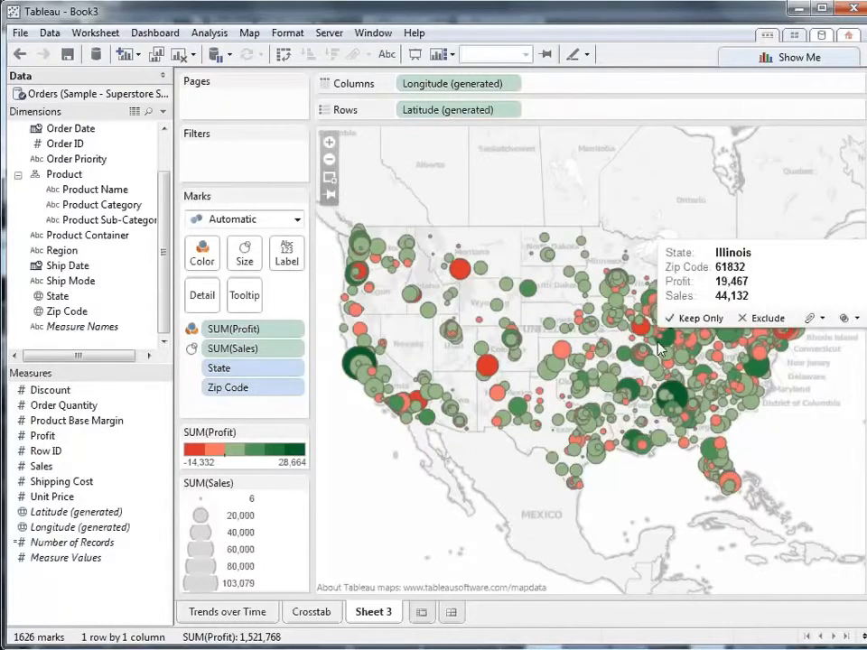
pyautogui.doubleClick(824, 344)
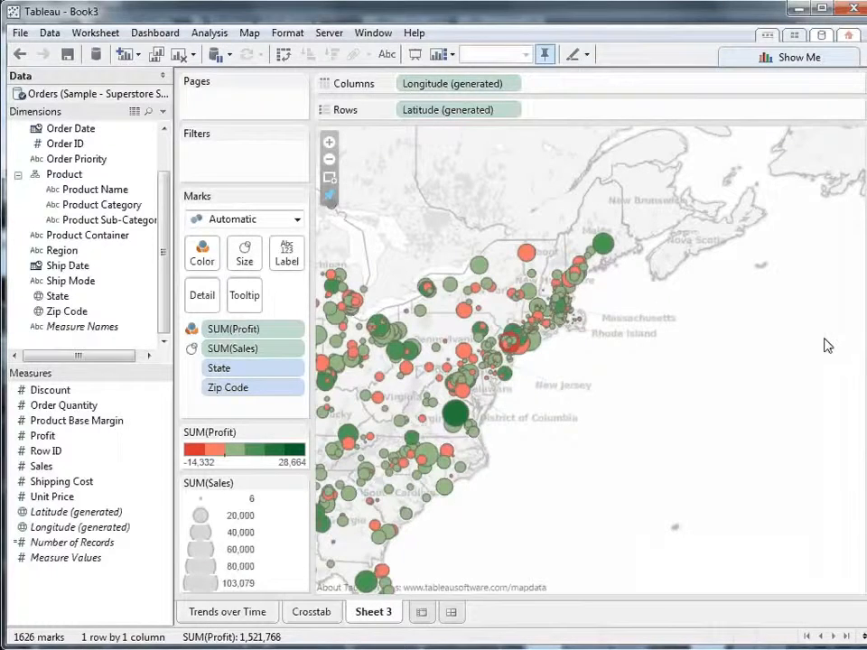
pyautogui.moveTo(533, 257)
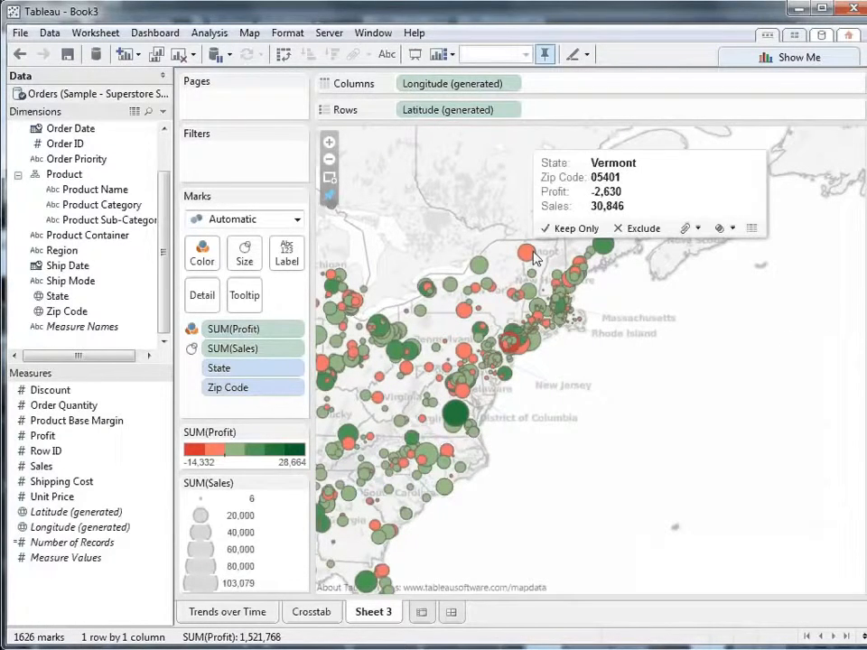
pyautogui.moveTo(513, 343)
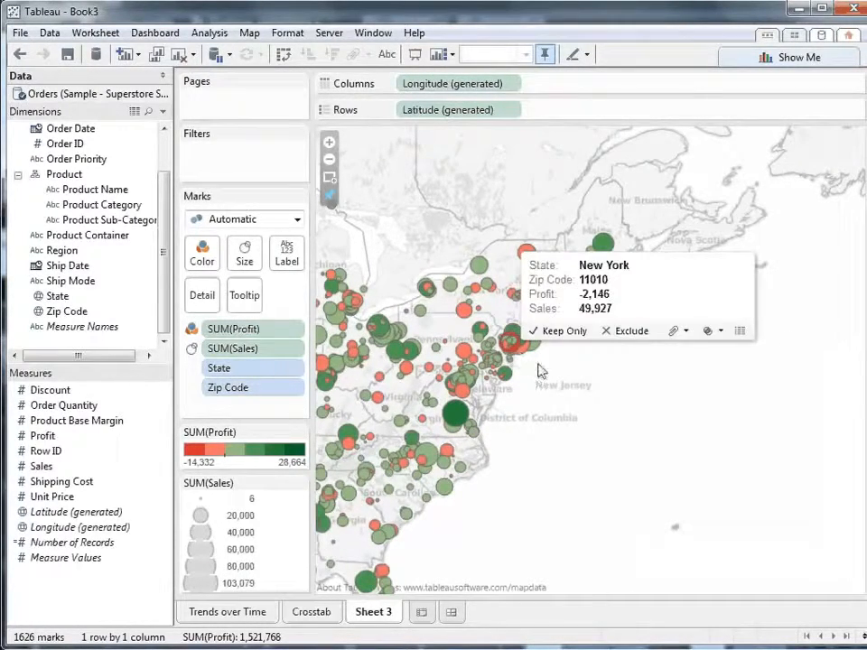
pyautogui.moveTo(569, 287)
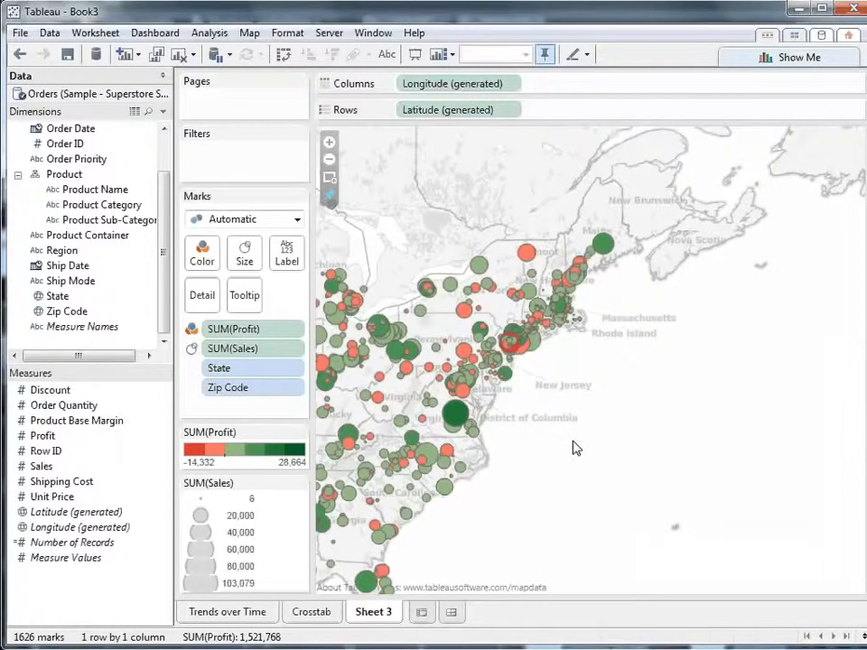
pyautogui.click(329, 198)
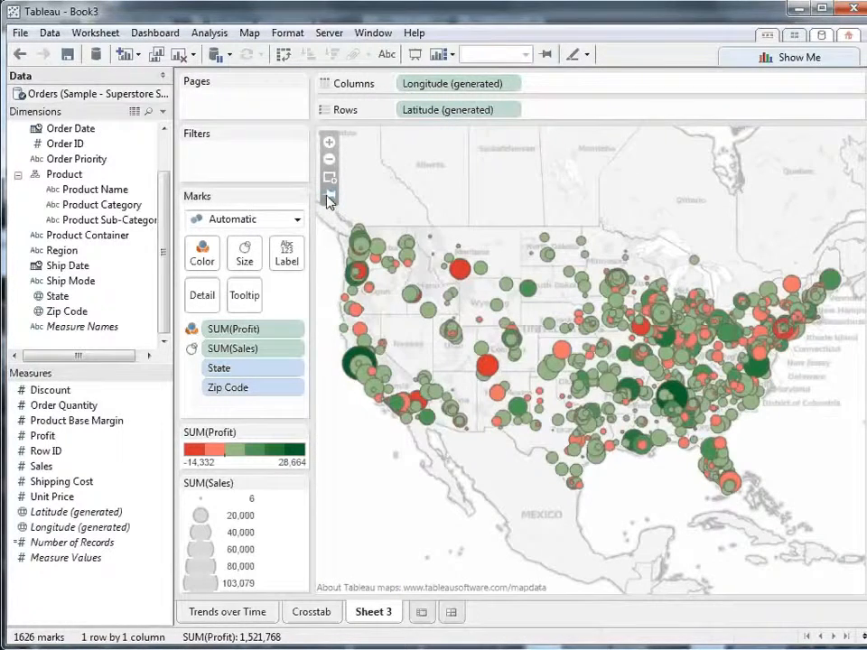
# Rename the map worksheet as "Profit by Zip Code"
pyautogui.rightClick(373, 610)
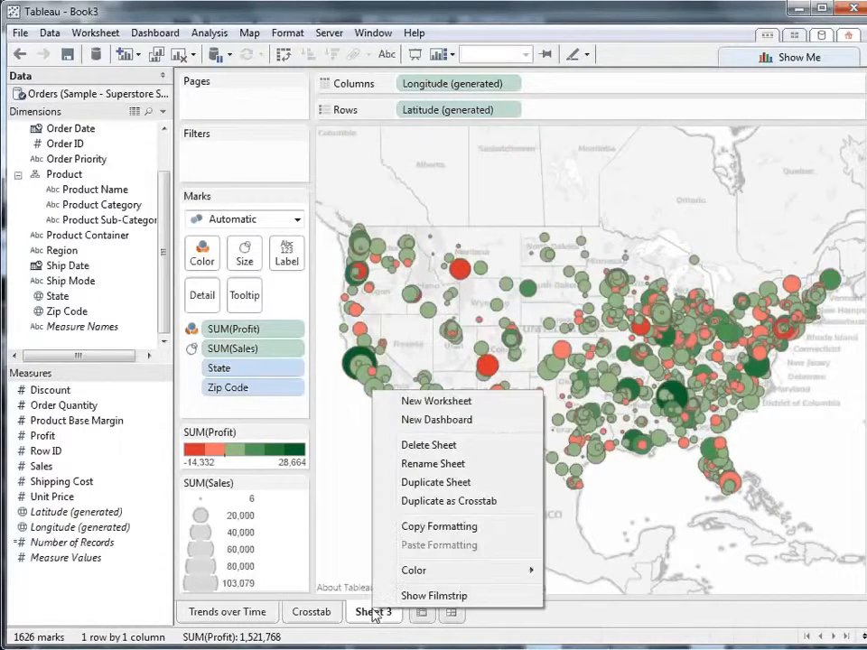
pyautogui.click(438, 463)
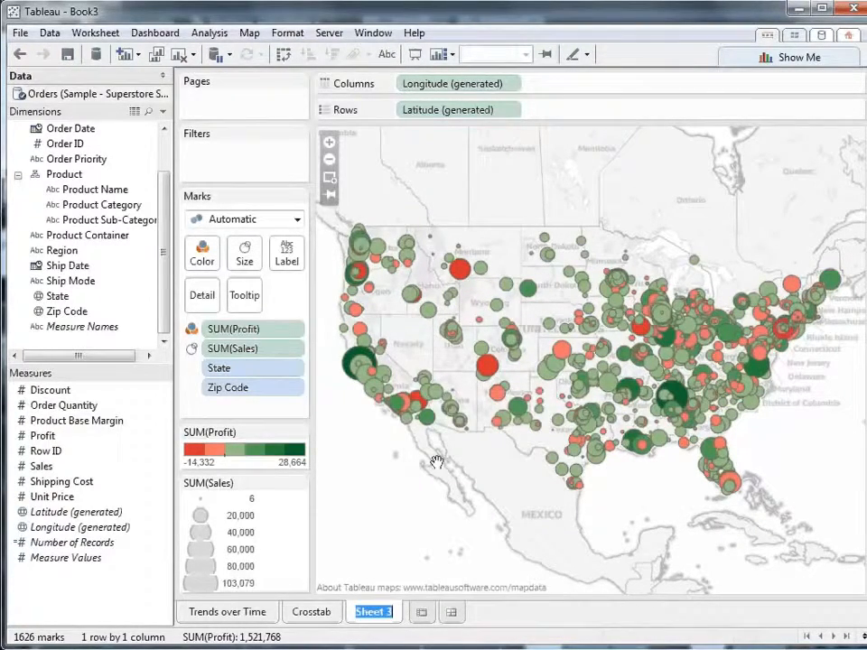
pyautogui.write('Profit by Zip Code')
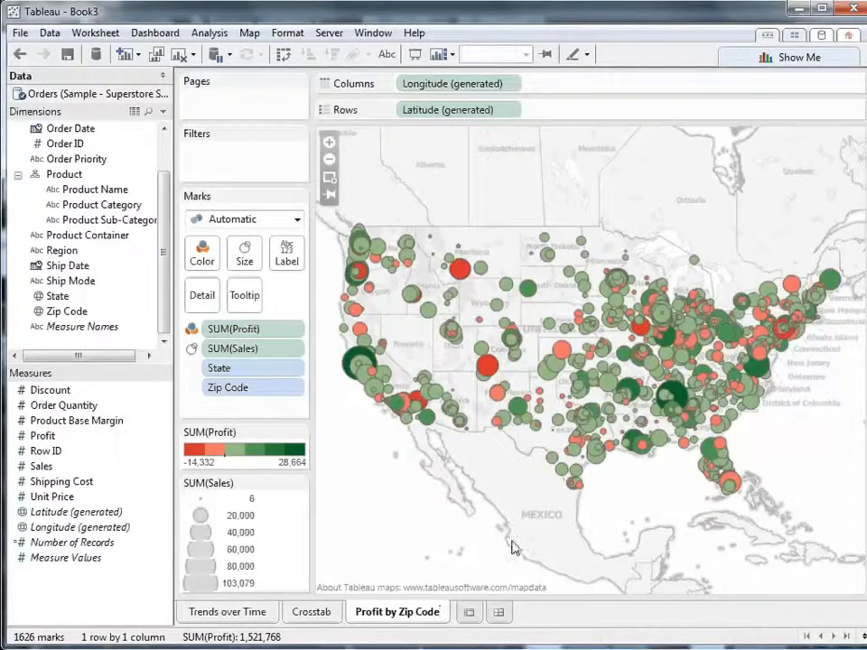
pyautogui.click(553, 616)
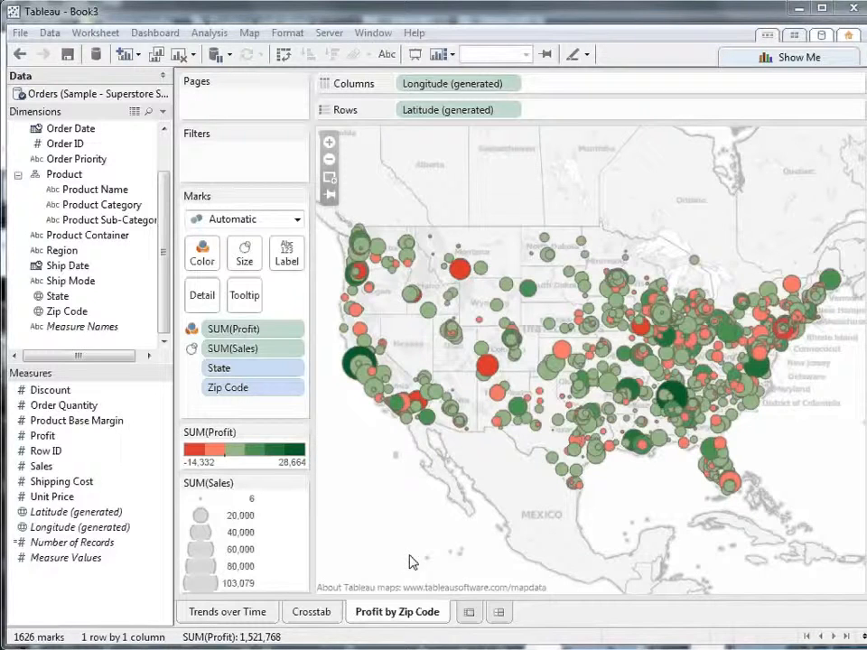
# Add a new worksheet and build a horizontal bar chart of Profit by Product Category using Show Me
pyautogui.click(470, 616)
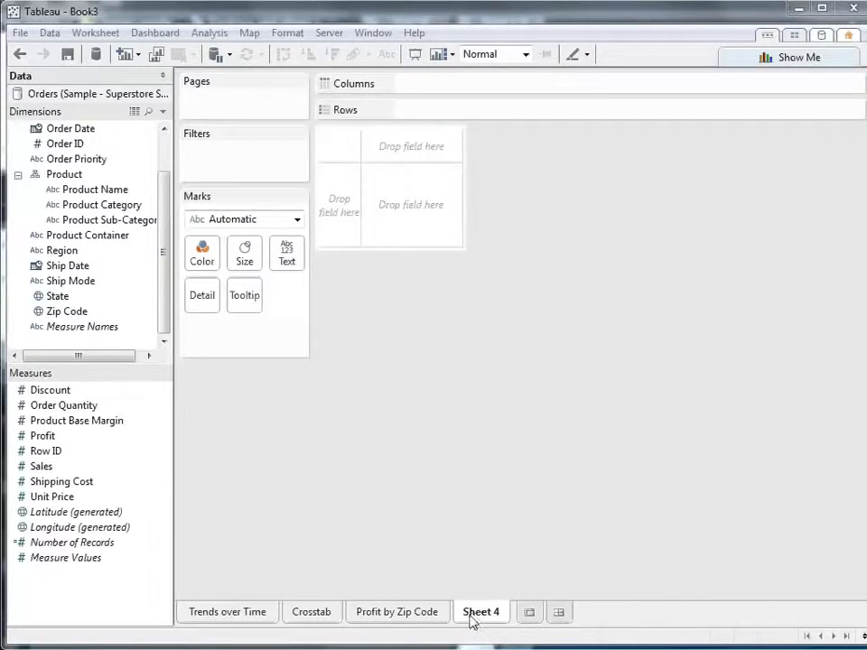
pyautogui.click(808, 56)
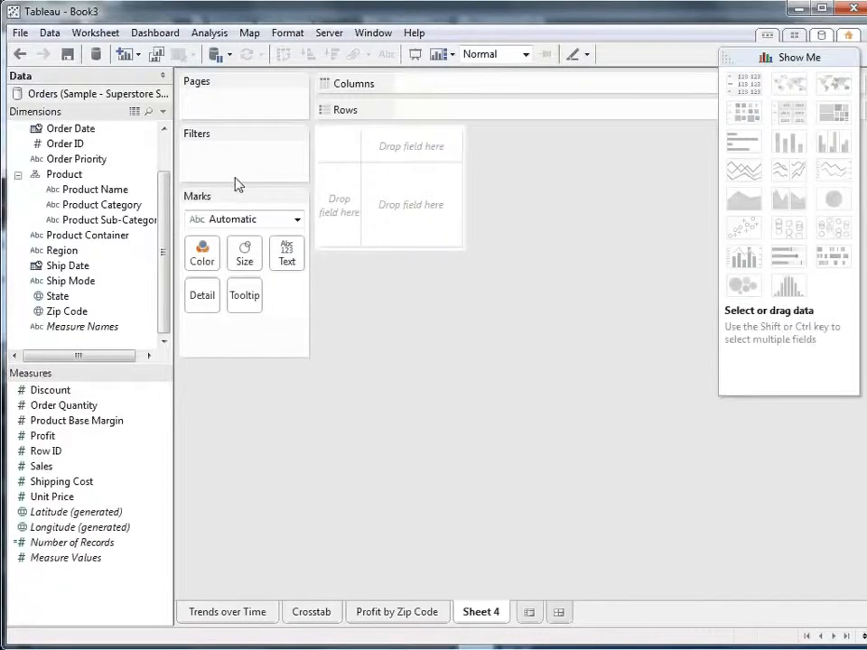
pyautogui.click(125, 209)
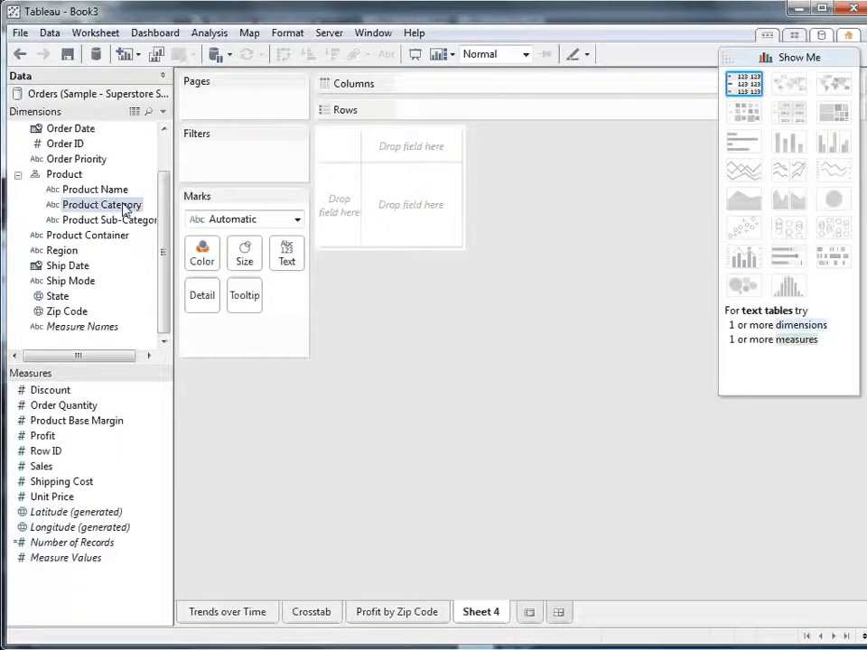
pyautogui.keyDown('ctrl'); pyautogui.click(45, 437); pyautogui.keyUp('ctrl')
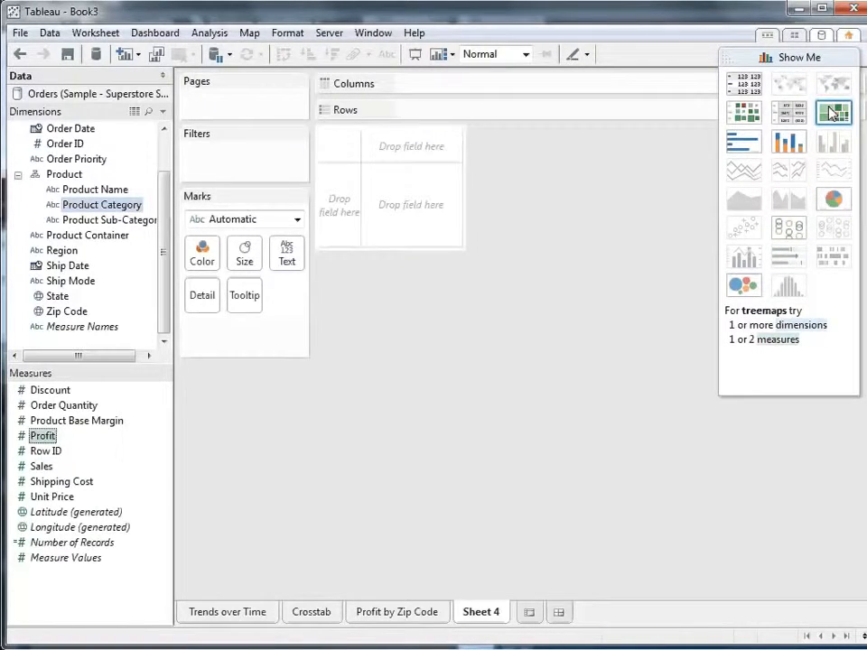
pyautogui.click(742, 144)
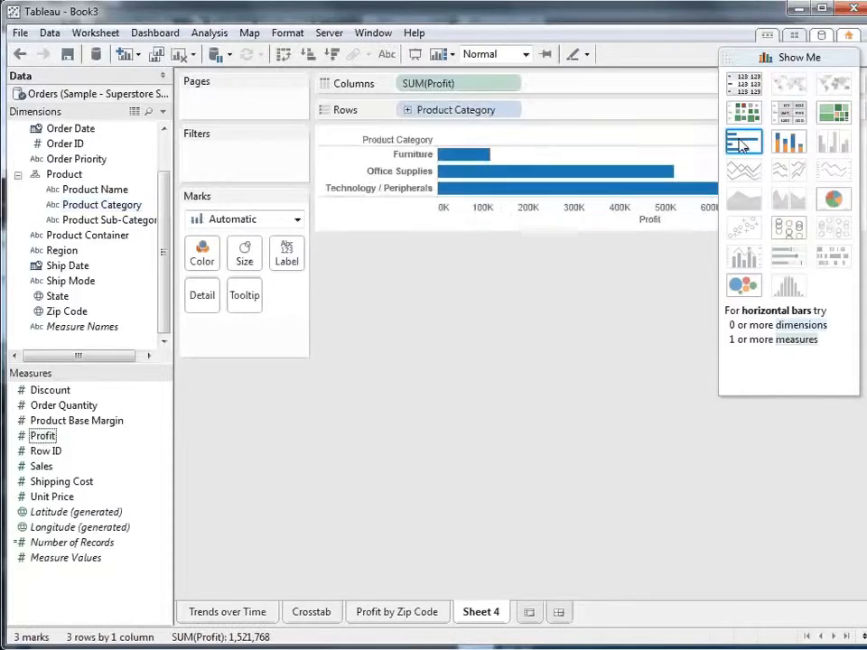
pyautogui.click(791, 57)
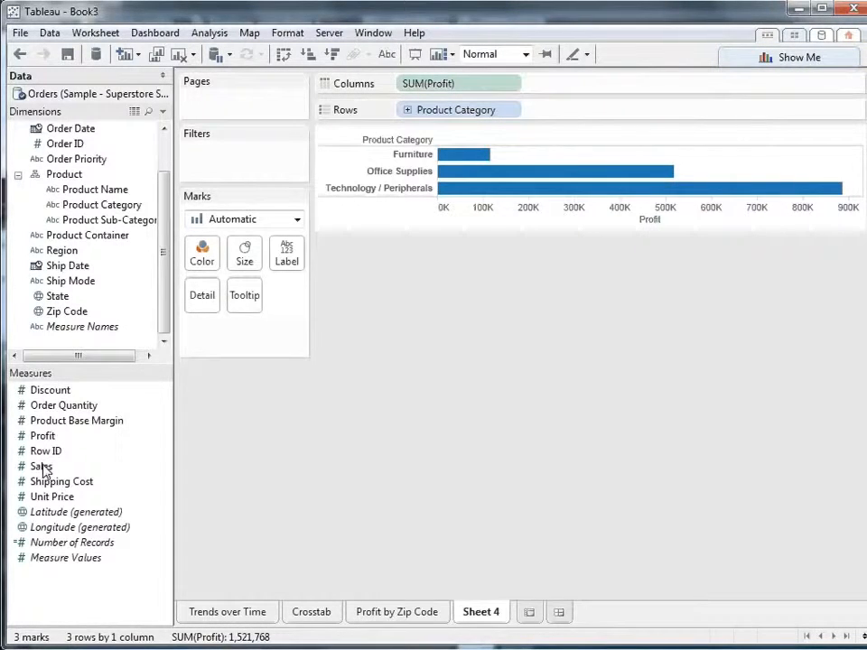
# Plot Sales on the columns, color the bars by Profit, and remove Profit from the columns
pyautogui.moveTo(41, 467); pyautogui.dragTo(399, 85)
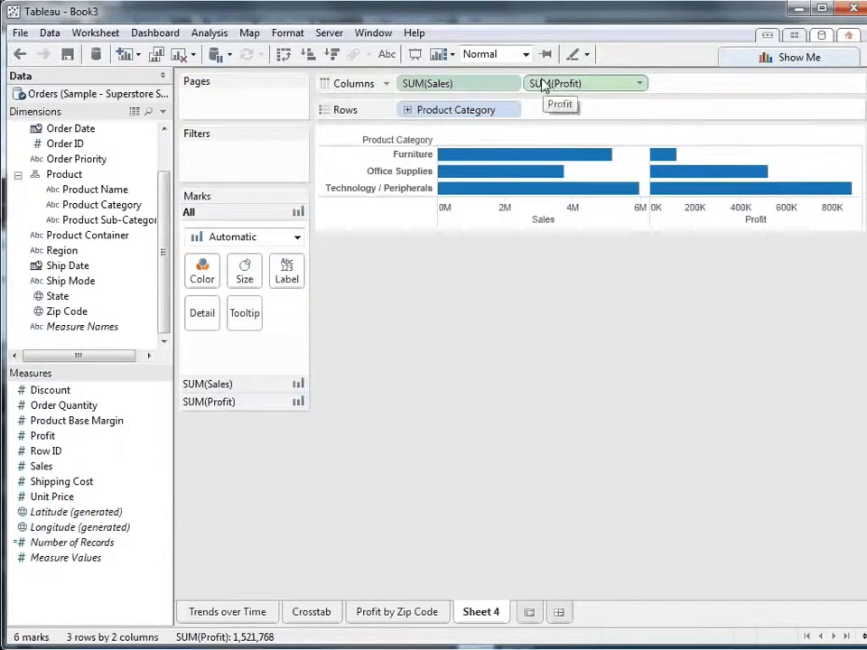
pyautogui.moveTo(546, 85); pyautogui.dragTo(542, 186)
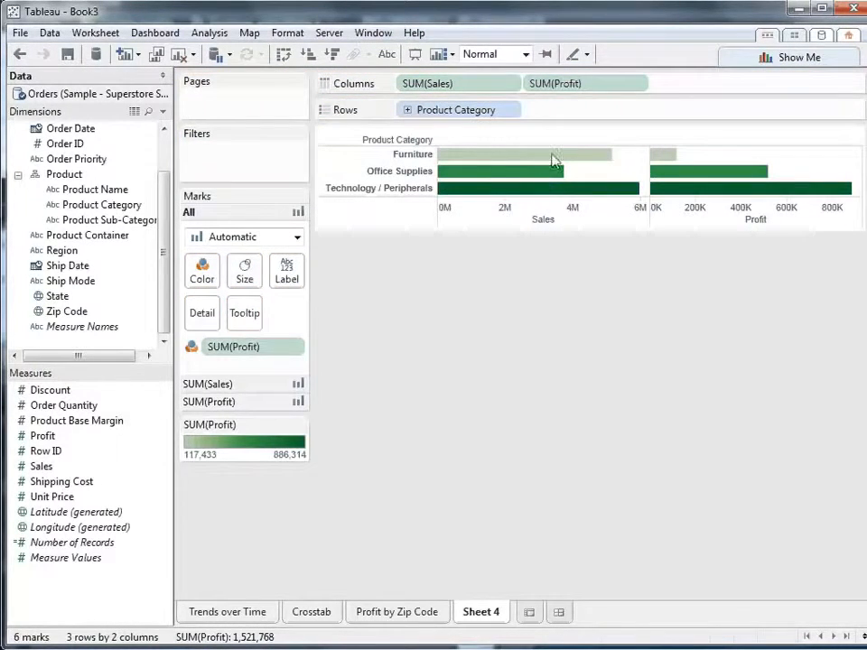
pyautogui.moveTo(591, 88); pyautogui.dragTo(556, 284)
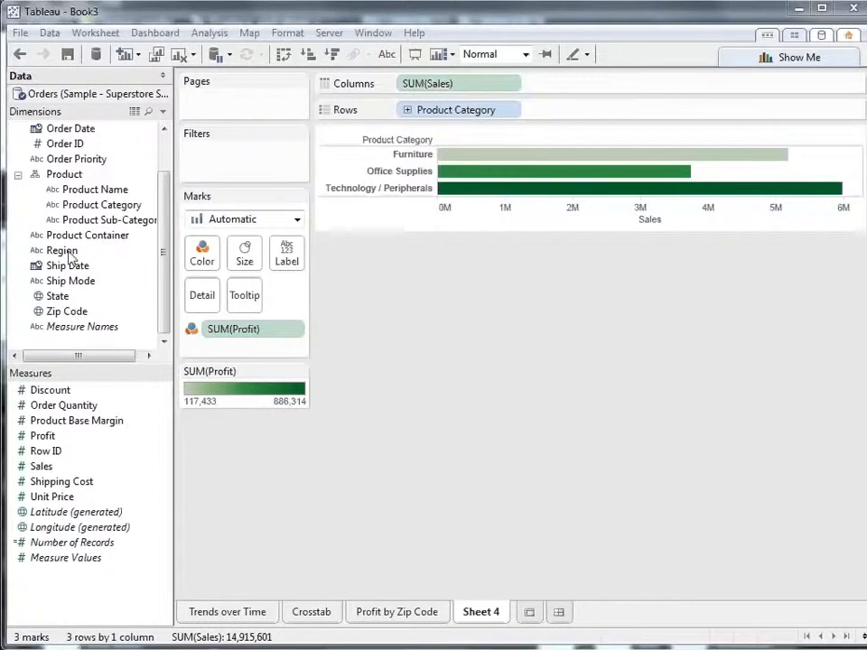
# Split the bar chart's columns by Region and drill Product Category down to Product Sub-Category
pyautogui.moveTo(72, 250); pyautogui.dragTo(581, 93)
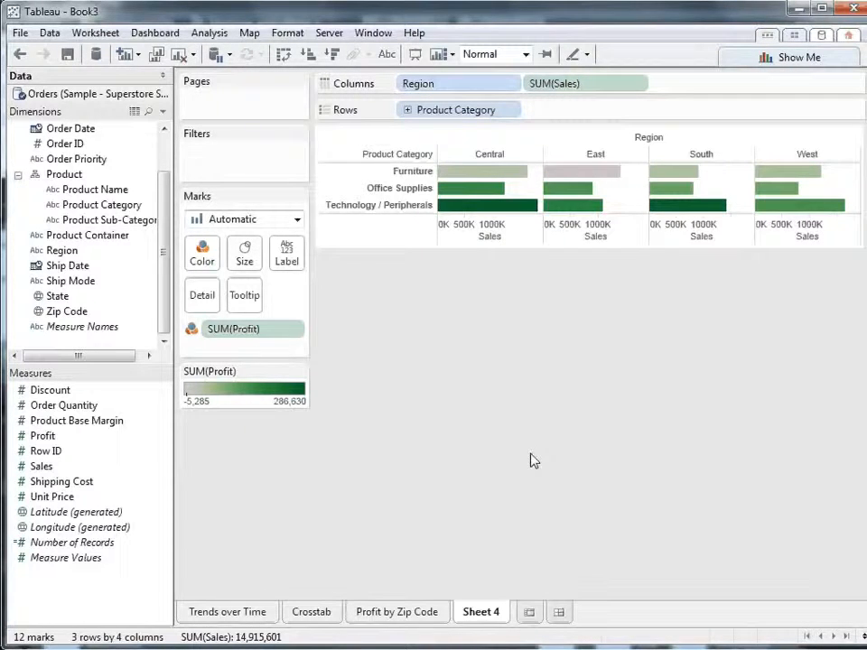
pyautogui.click(407, 111)
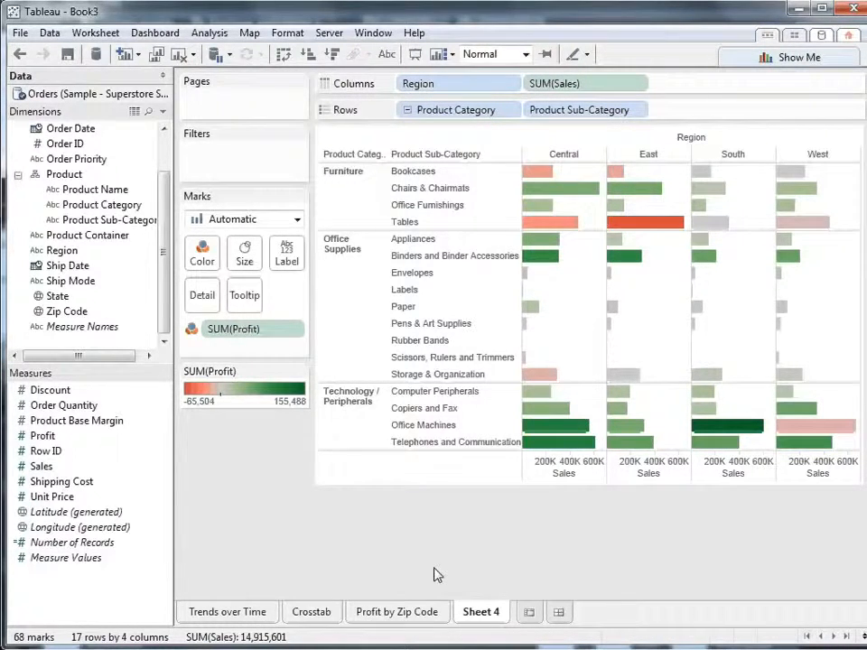
pyautogui.moveTo(655, 231)
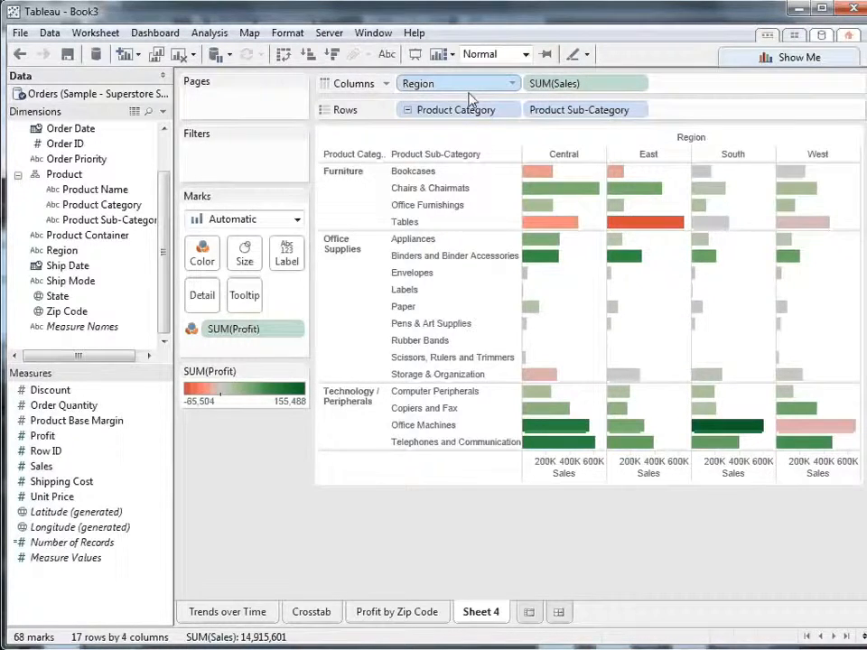
# Move Region to the rows ahead of Product Category and hide the Product Category header
pyautogui.moveTo(468, 94); pyautogui.dragTo(395, 116)
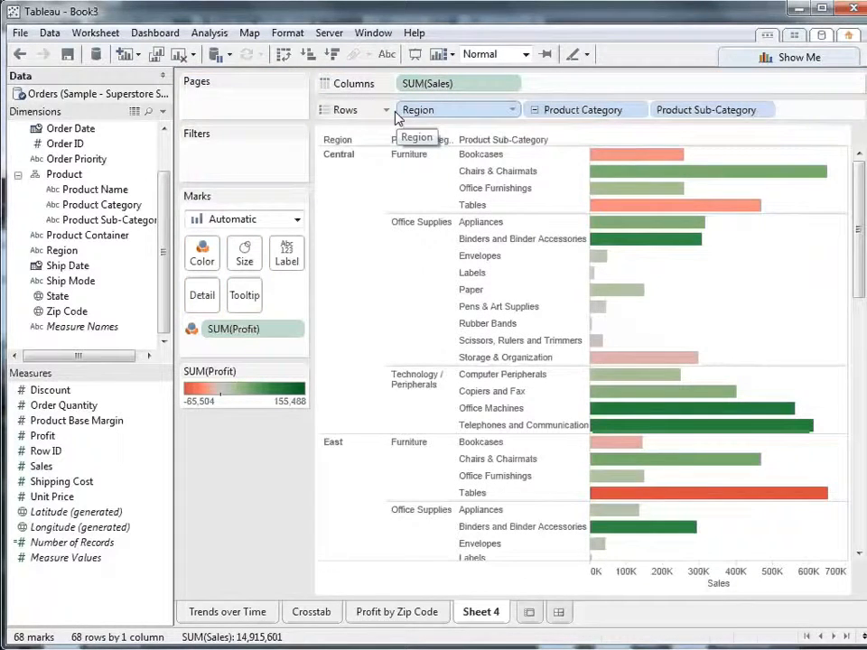
pyautogui.click(640, 109)
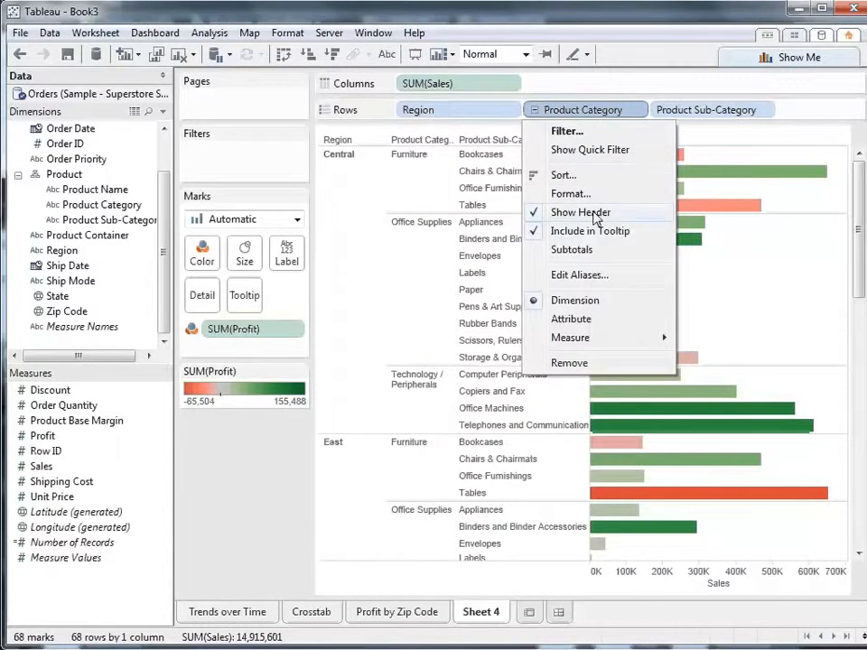
pyautogui.click(596, 215)
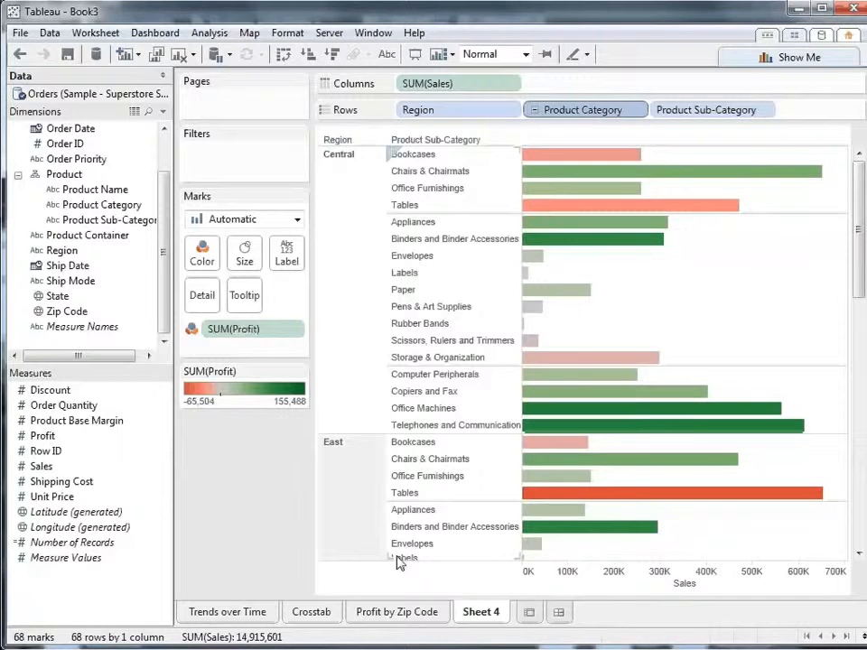
# Rename the Sheet 4 worksheet as Profit by Category
pyautogui.rightClick(477, 614)
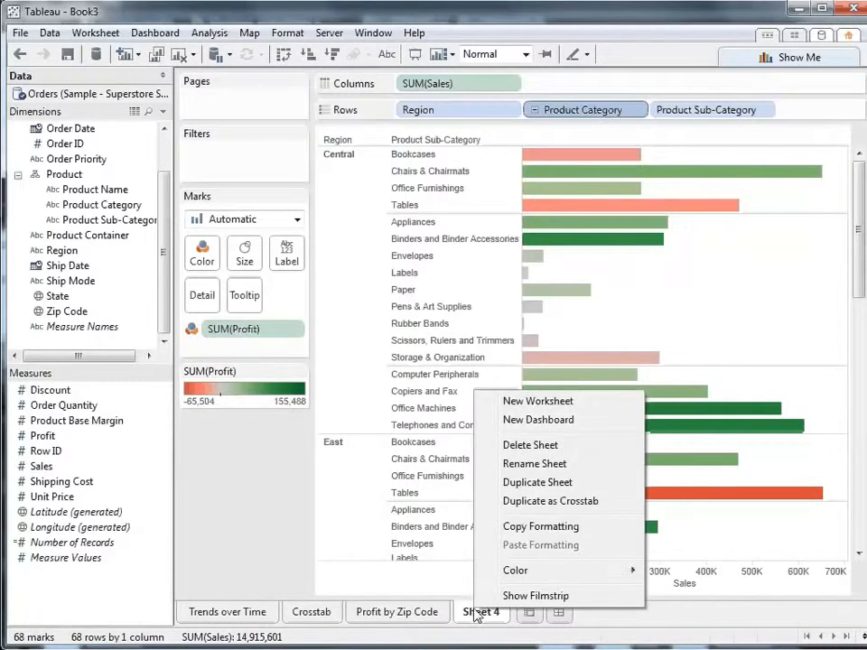
pyautogui.click(551, 464)
pyautogui.write('P')
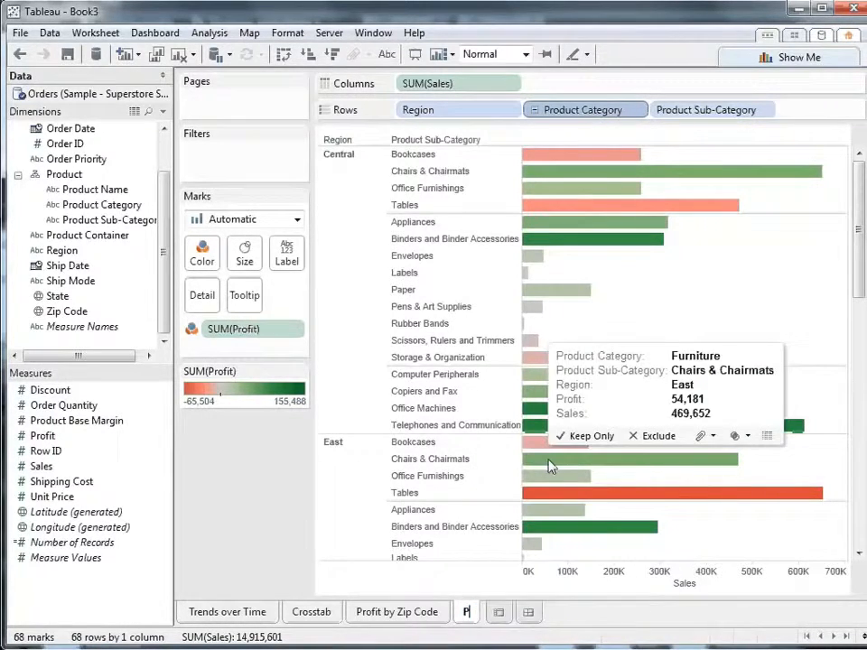
pyautogui.write('rofit by Categor')
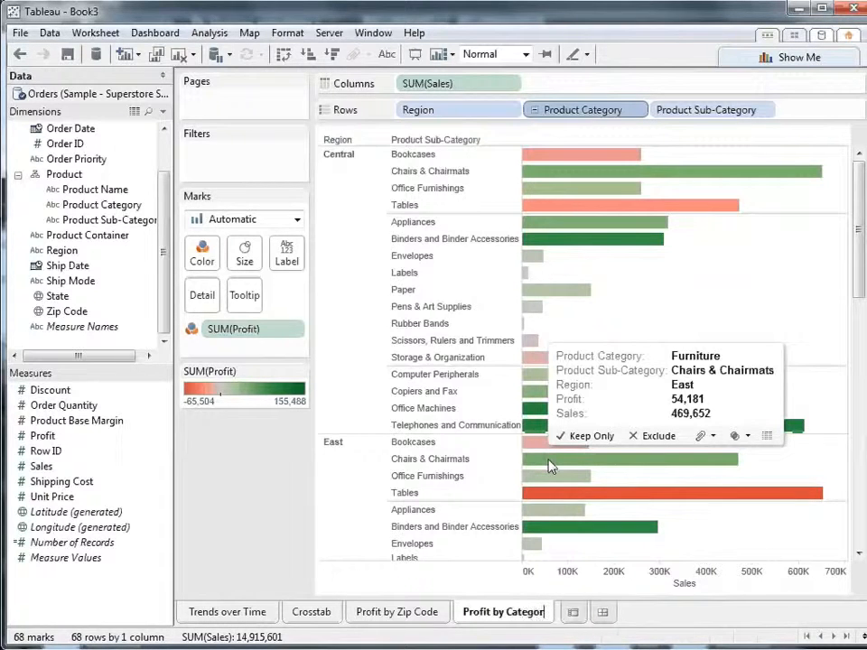
pyautogui.write('y')
pyautogui.press('Return')
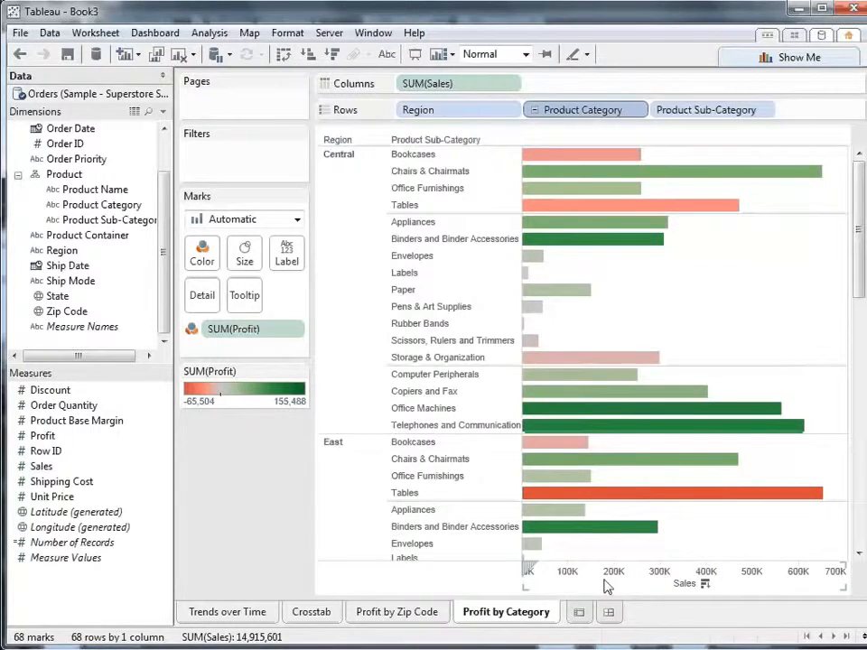
# Add a new worksheet and connect live to the COGS text file from the Datasources folder, keeping the default import options
pyautogui.click(579, 613)
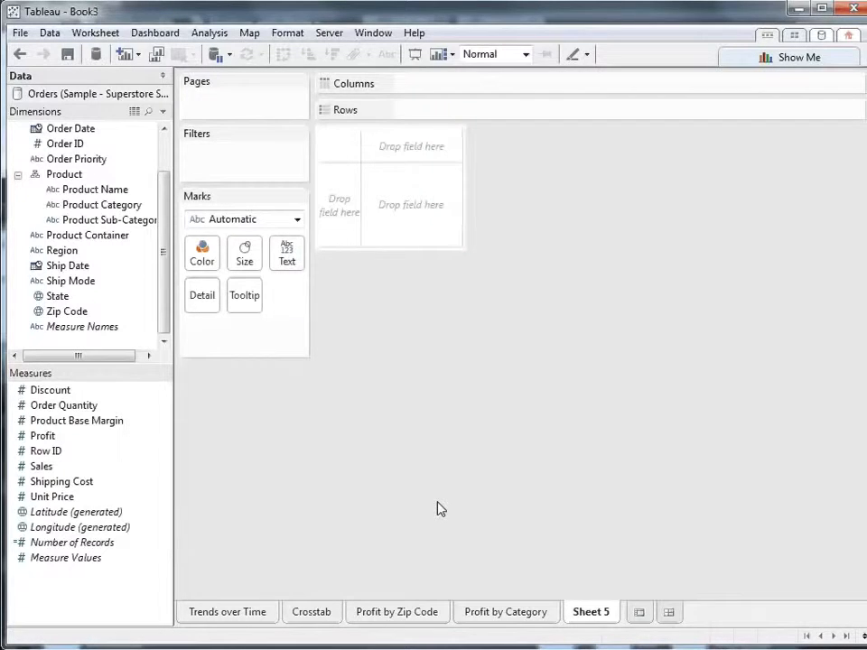
pyautogui.click(820, 38)
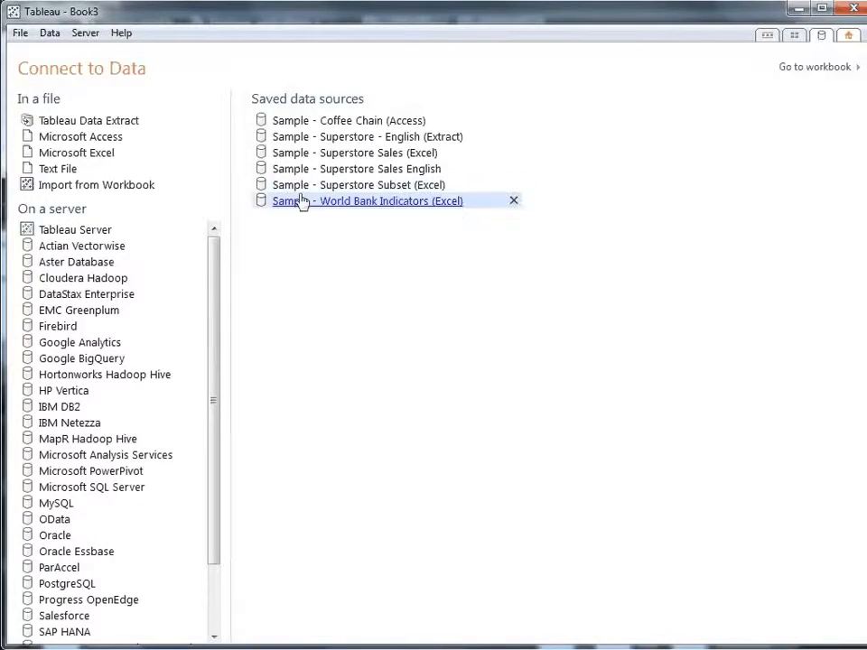
pyautogui.click(83, 171)
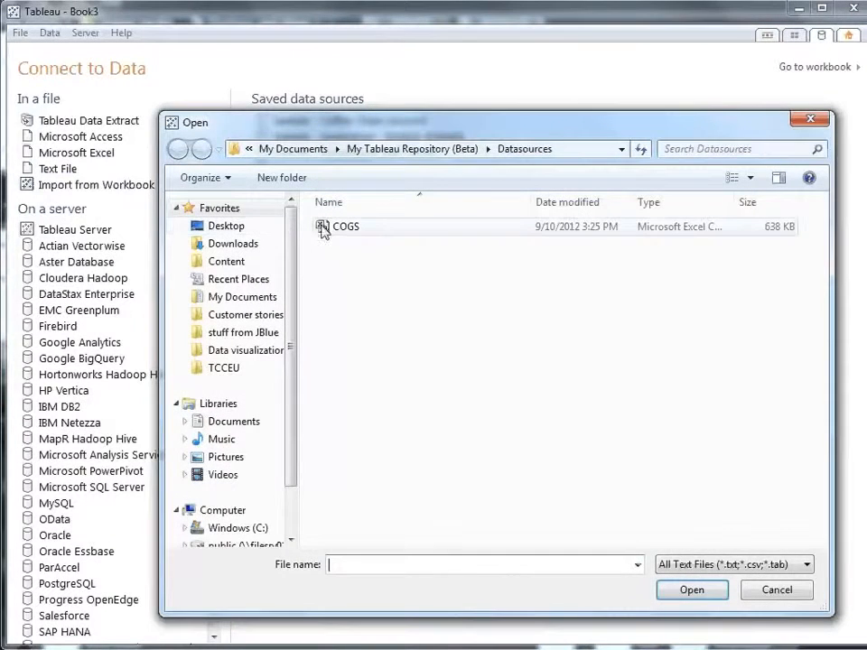
pyautogui.click(327, 231)
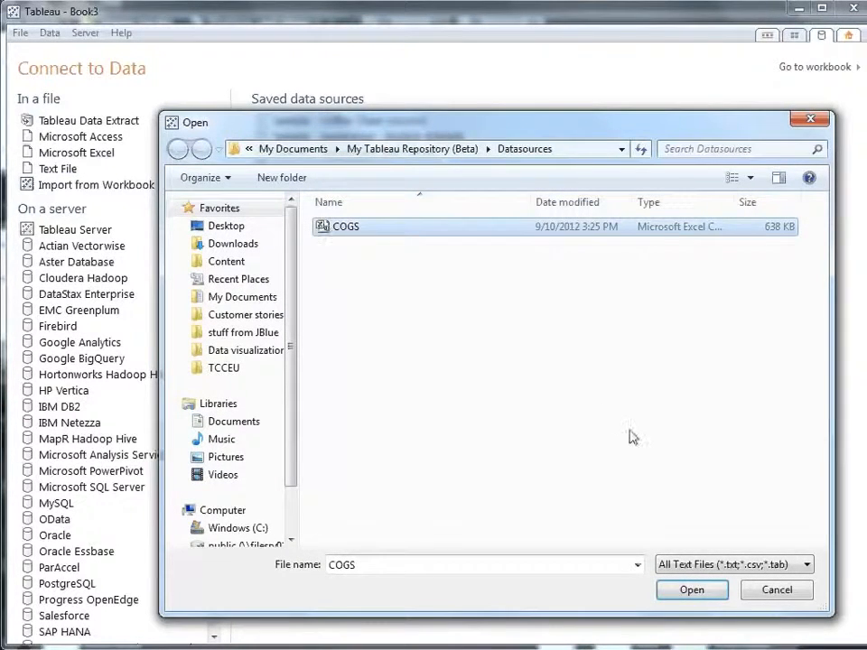
pyautogui.click(703, 597)
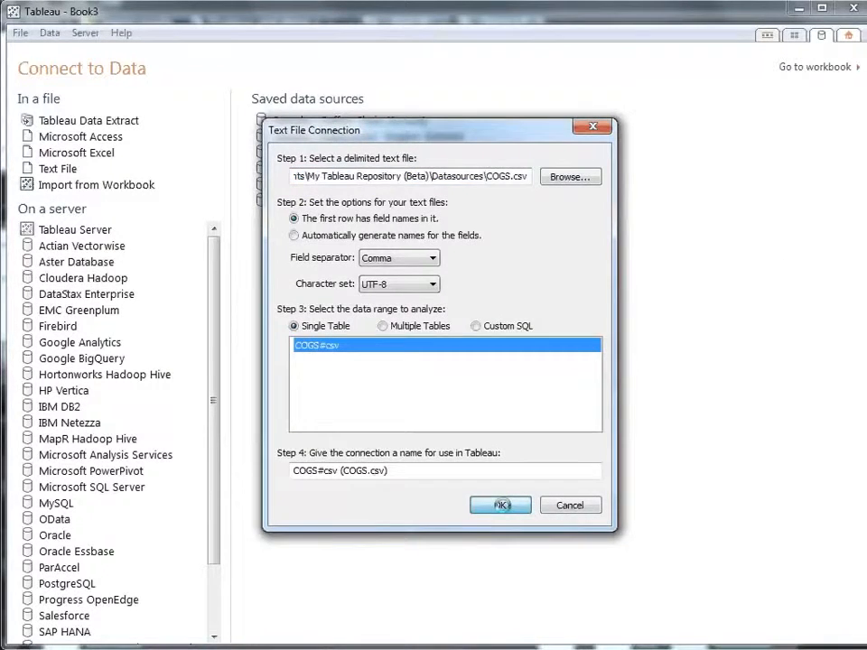
pyautogui.click(502, 505)
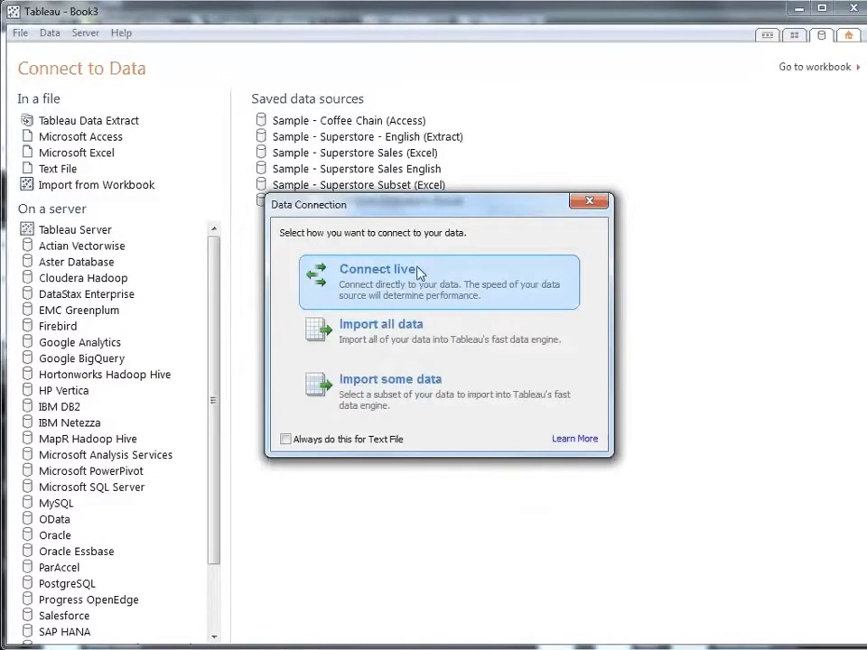
pyautogui.click(418, 276)
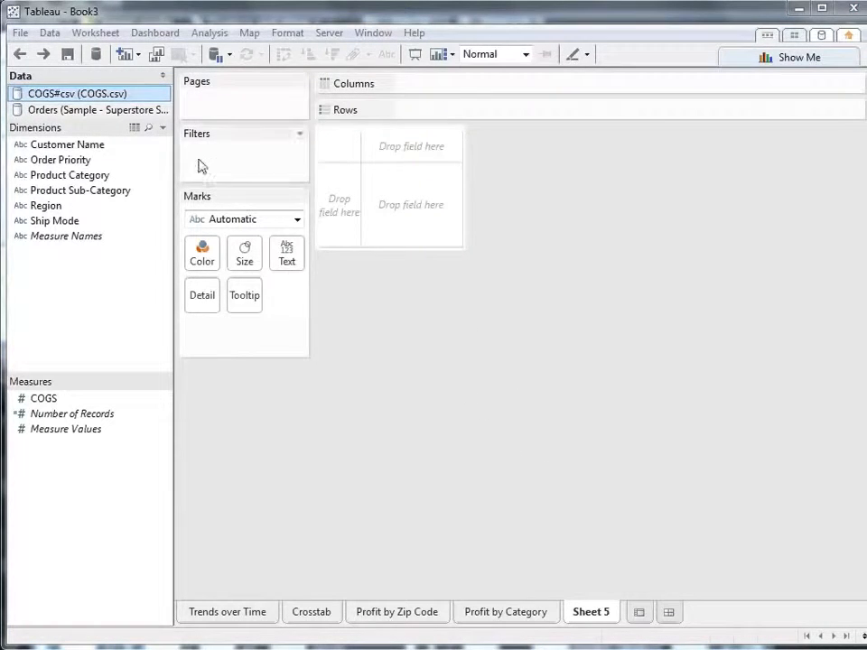
# Plot Profit from the Orders data on the columns by Product Category, and add COGS from the COGS data source to the rows
pyautogui.click(110, 110)
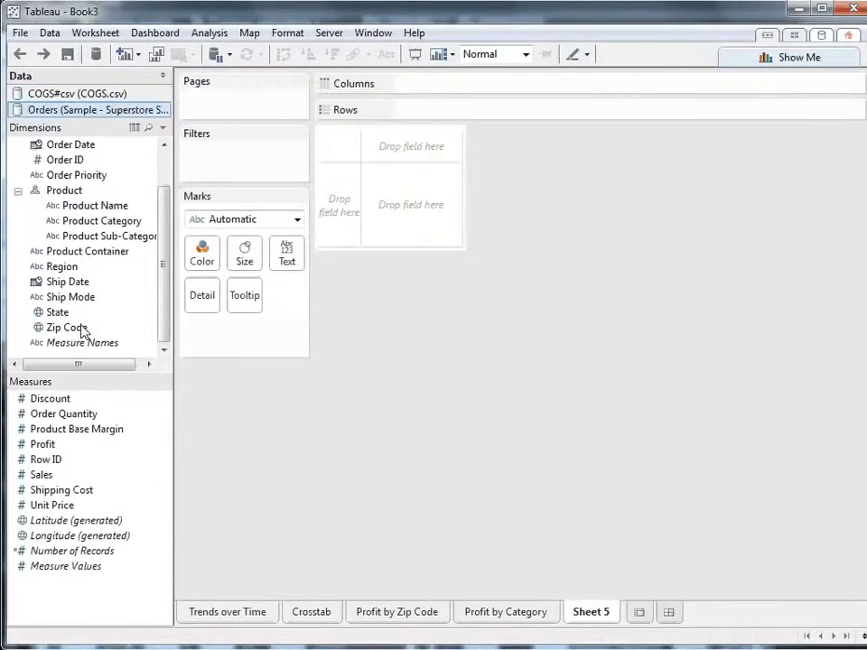
pyautogui.moveTo(42, 446); pyautogui.dragTo(413, 85)
pyautogui.moveTo(110, 220); pyautogui.dragTo(469, 117)
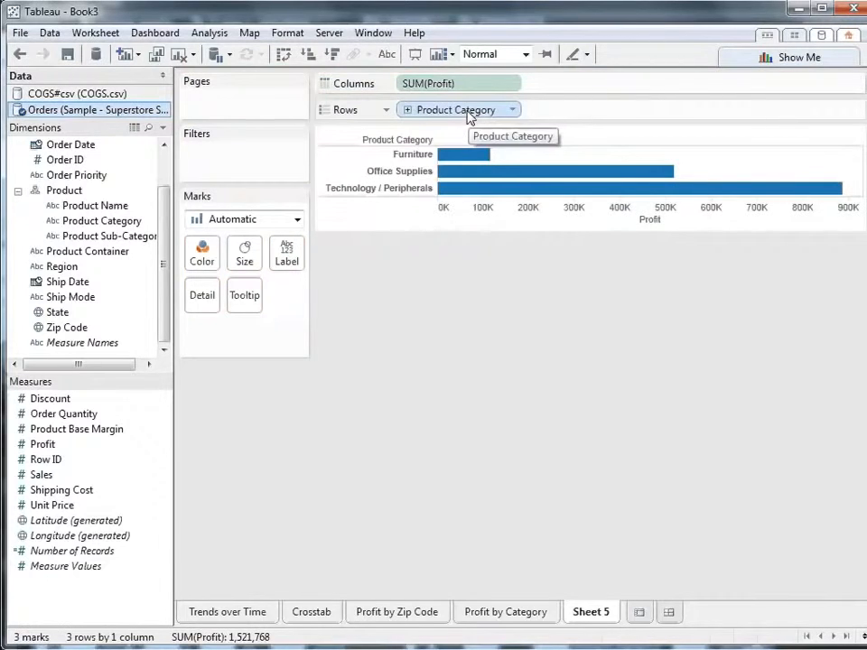
pyautogui.click(72, 94)
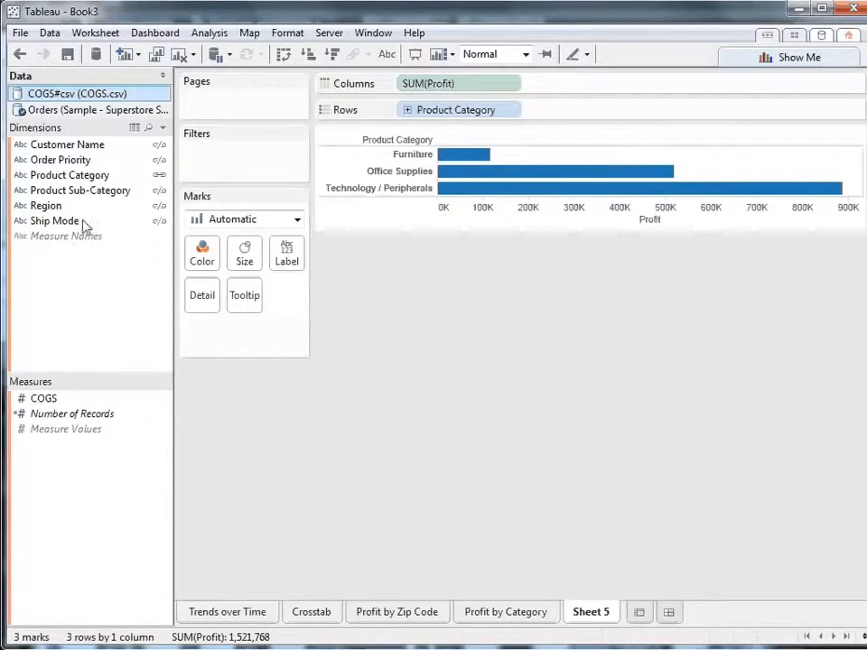
pyautogui.moveTo(49, 399); pyautogui.dragTo(551, 121)
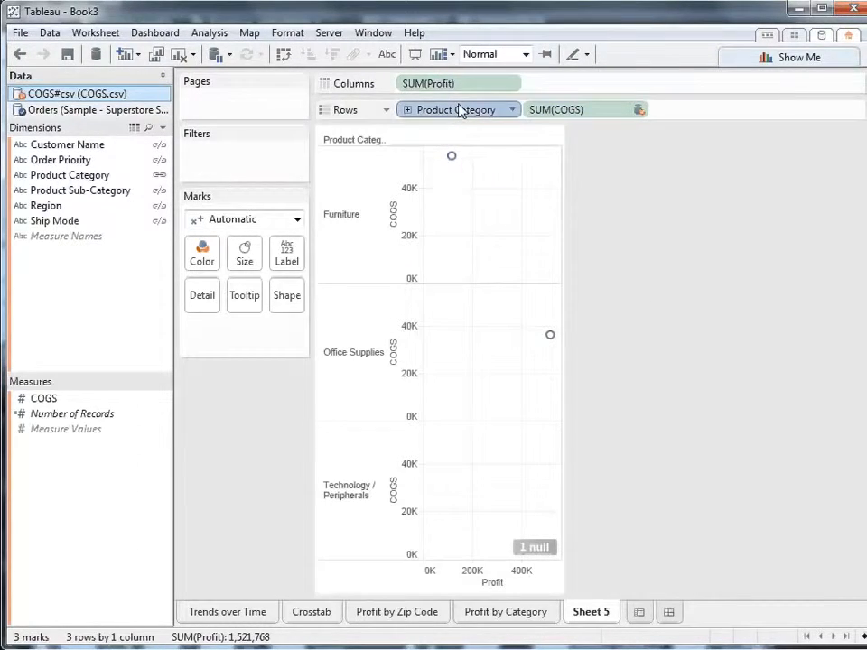
# Move Product Category from the rows to Detail, drill it down to Product Sub-Category, and swap the rows and columns
pyautogui.moveTo(461, 110); pyautogui.dragTo(205, 295)
pyautogui.click(214, 329)
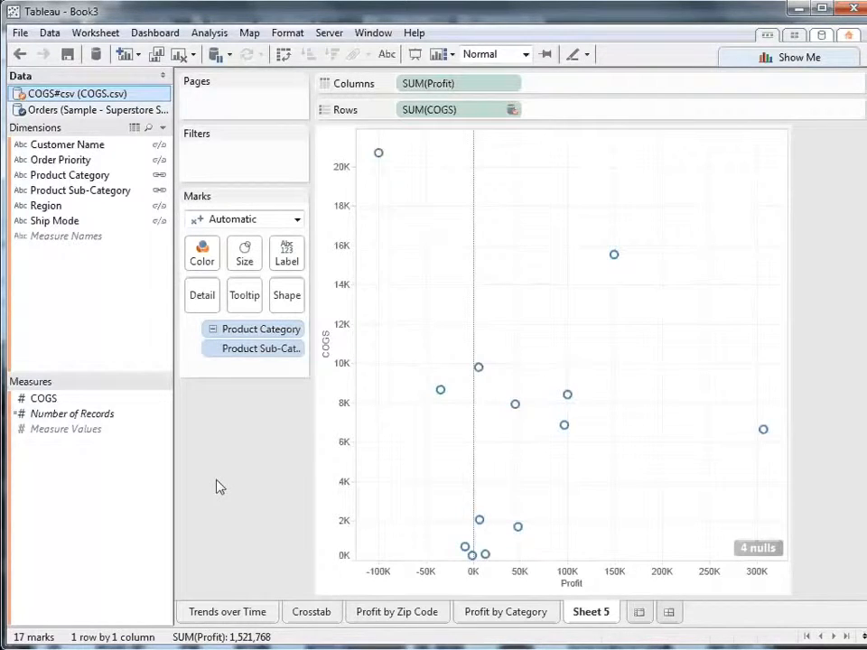
pyautogui.click(282, 56)
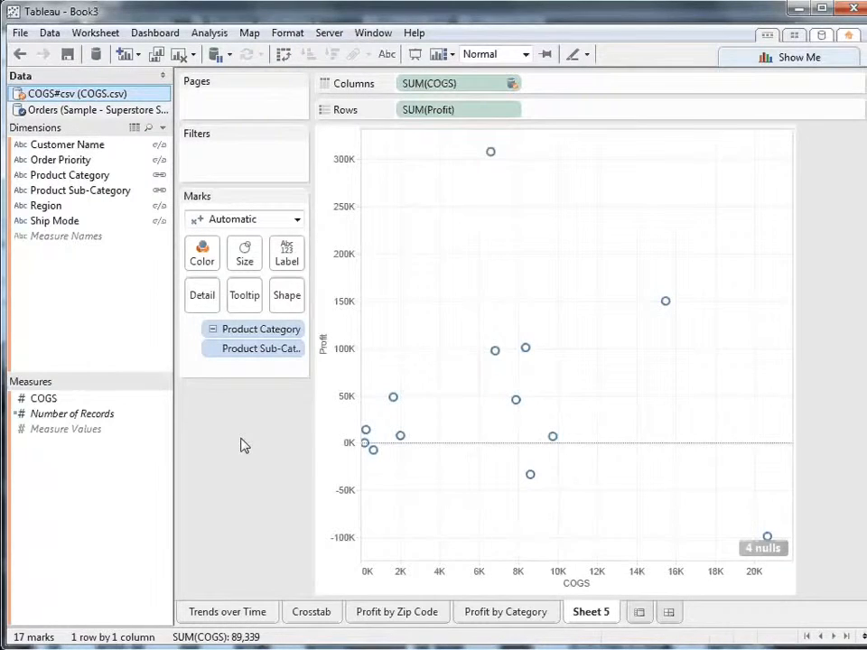
# Show trend lines on the scatter plot and color its marks by Region from the Orders data
pyautogui.rightClick(379, 322)
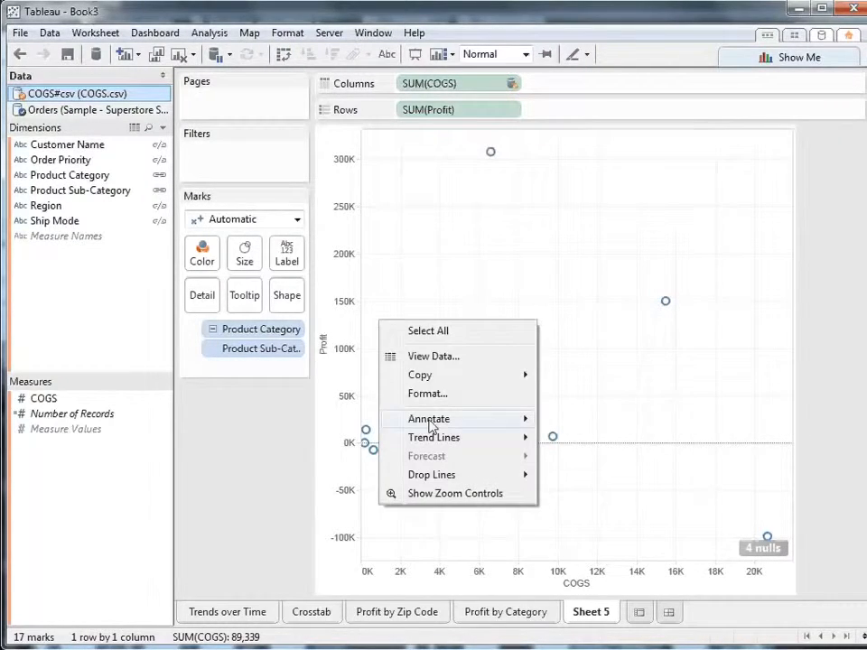
pyautogui.moveTo(387, 442)
pyautogui.click(560, 443)
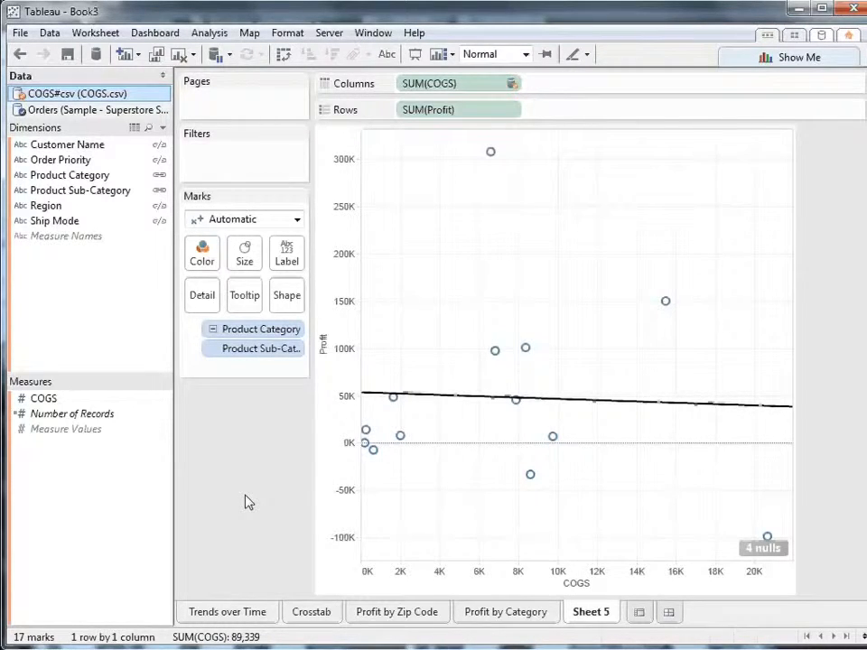
pyautogui.click(82, 110)
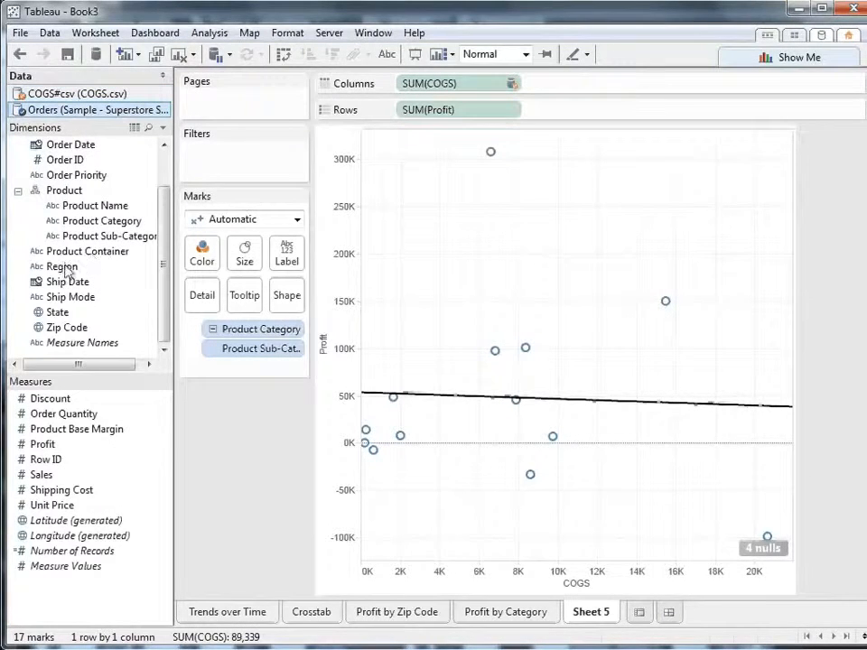
pyautogui.moveTo(62, 268); pyautogui.dragTo(206, 257)
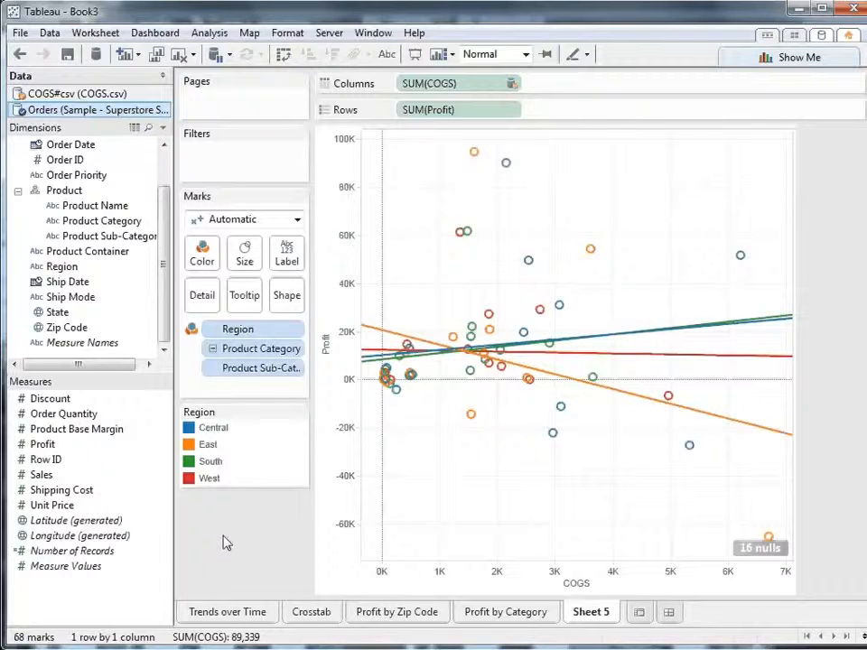
# Rename the Sheet 5 scatter plot worksheet as COGS
pyautogui.rightClick(581, 613)
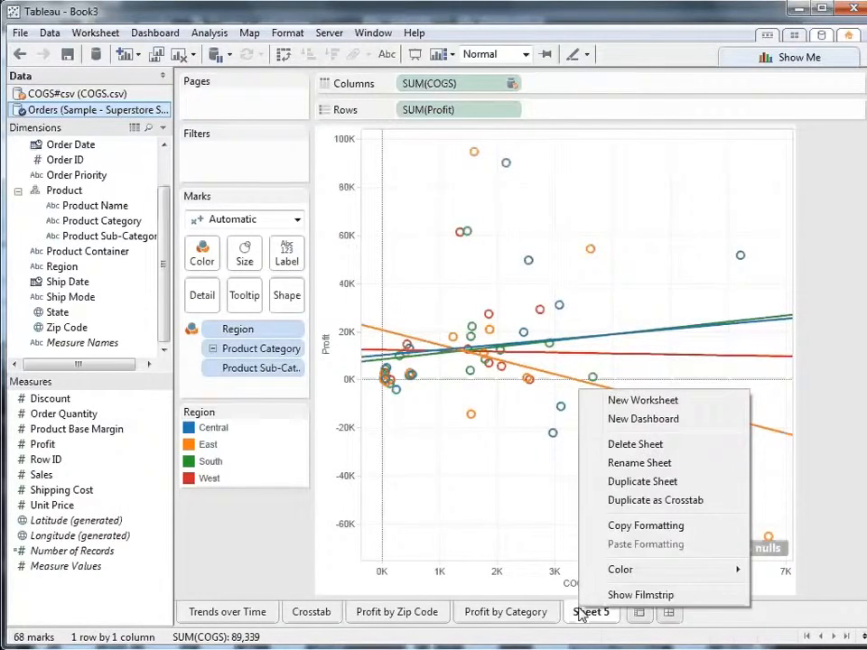
pyautogui.click(619, 463)
pyautogui.write('COGS')
pyautogui.press('Return')
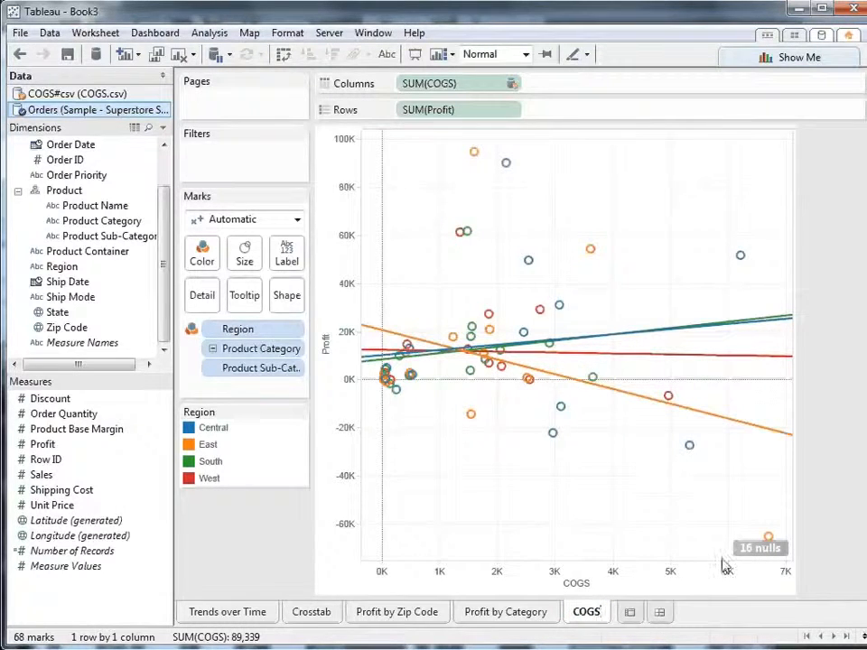
# Create a new dashboard and set its size to Laptop (800 x 600)
pyautogui.click(660, 615)
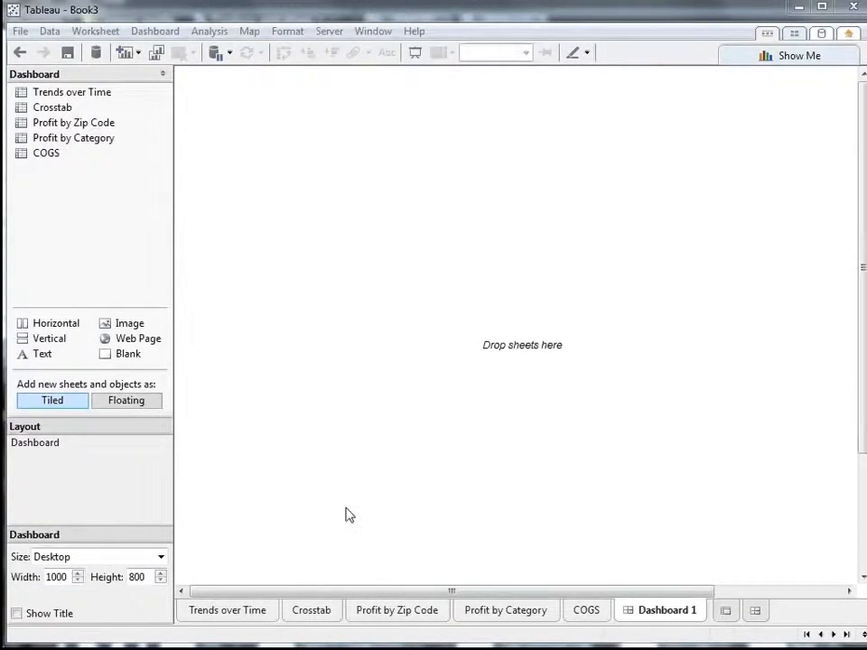
pyautogui.click(156, 557)
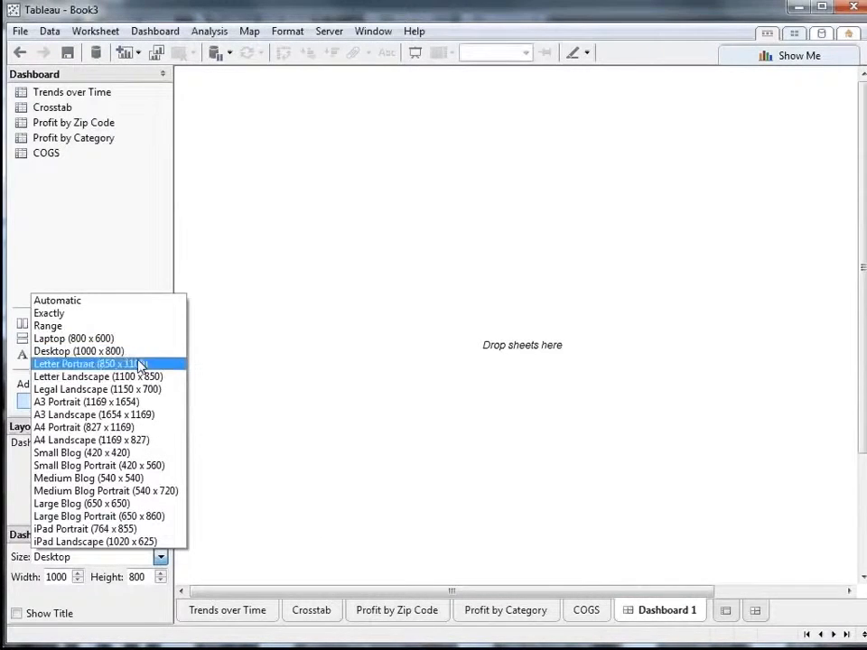
pyautogui.click(124, 340)
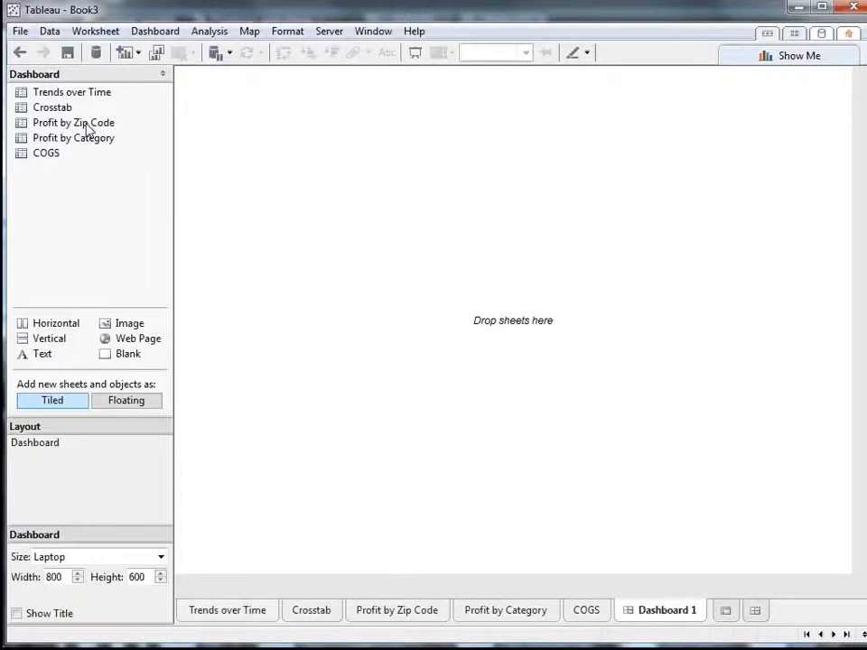
# Place Profit by Zip Code on the dashboard, with Profit by Category below it and COGS beside the category chart
pyautogui.moveTo(86, 128); pyautogui.dragTo(434, 169)
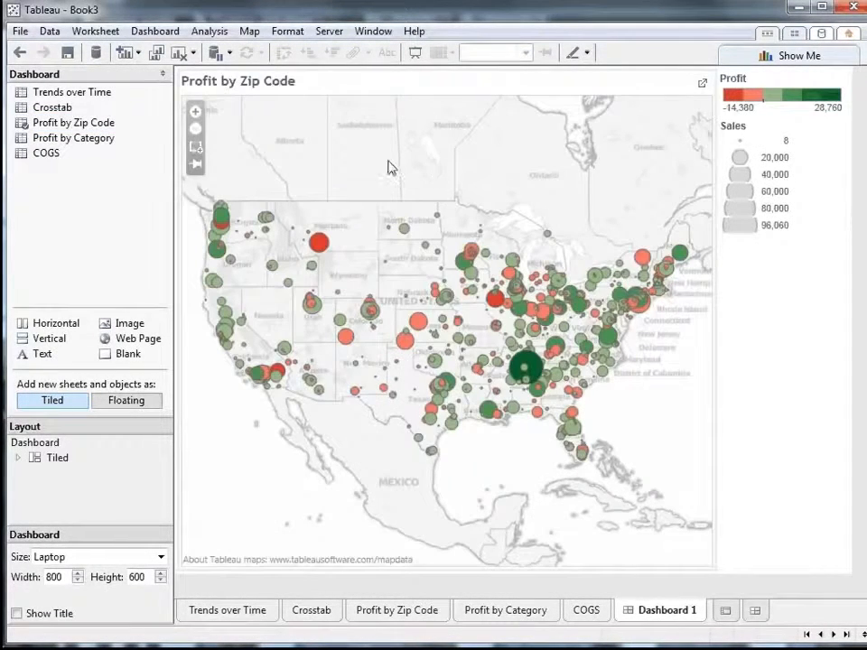
pyautogui.moveTo(62, 140); pyautogui.dragTo(528, 404)
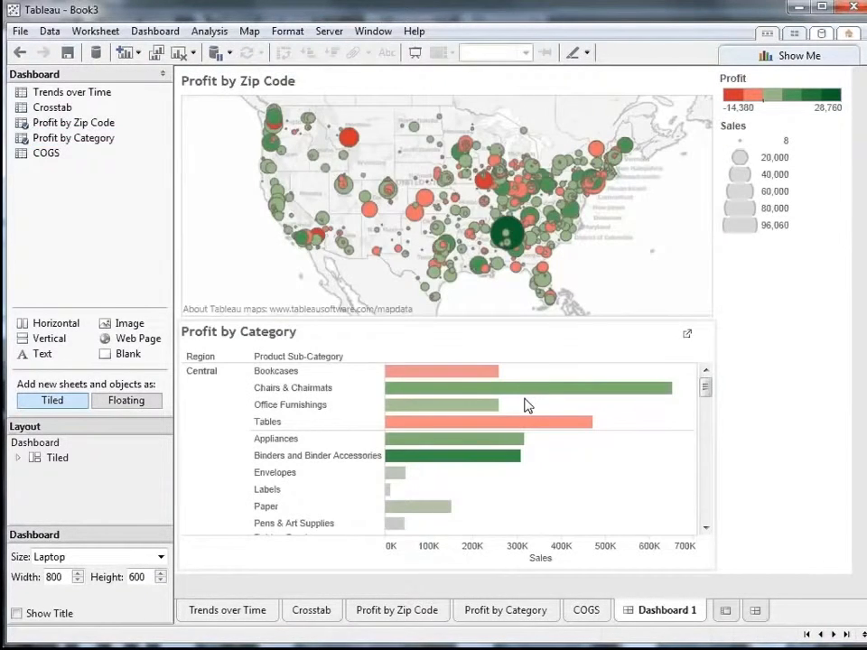
pyautogui.moveTo(45, 153); pyautogui.dragTo(582, 467)
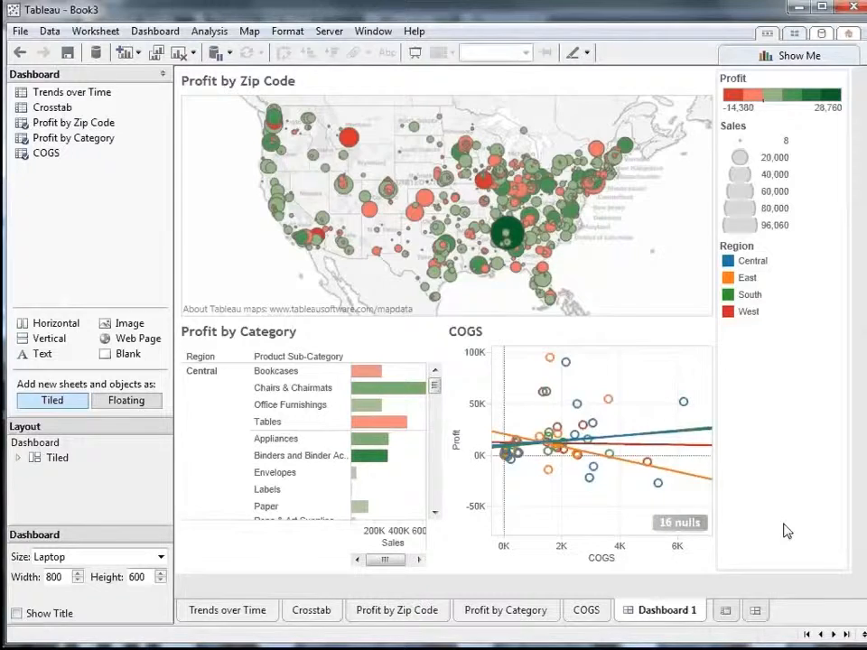
# Show a quick filter for the year of Order Date on the Profit by Zip Code sheet, keeping its single-value list style
pyautogui.click(392, 611)
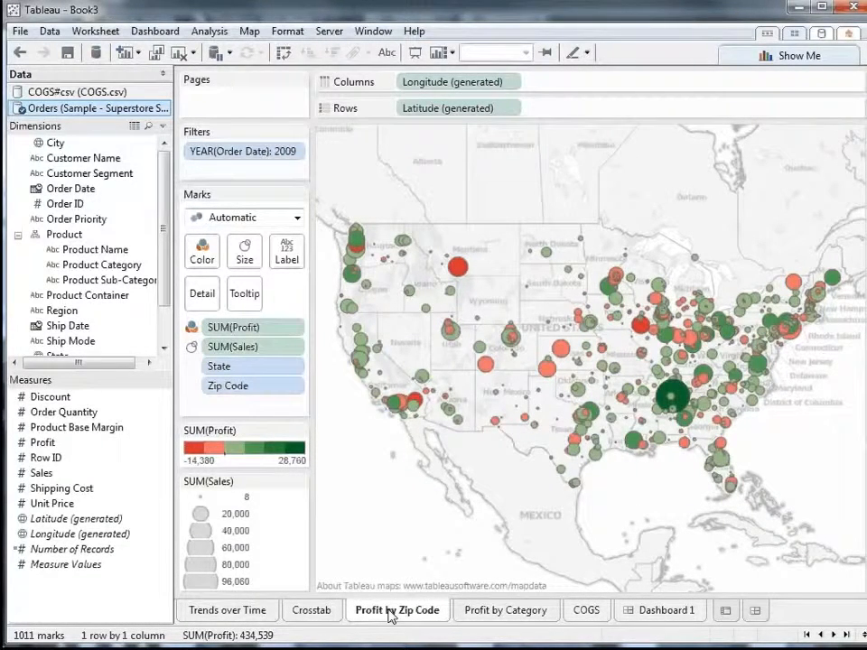
pyautogui.rightClick(68, 192)
pyautogui.click(102, 222)
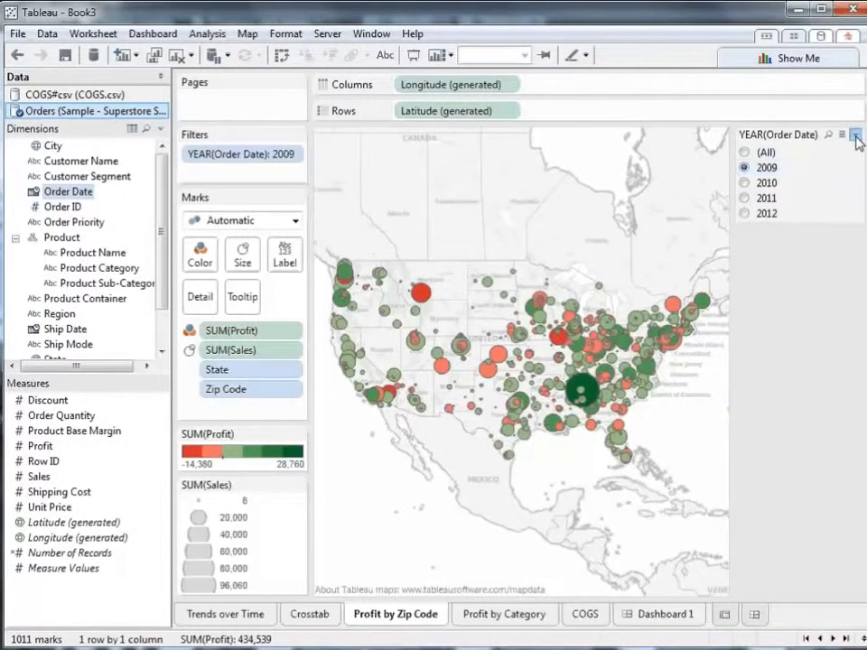
pyautogui.click(855, 135)
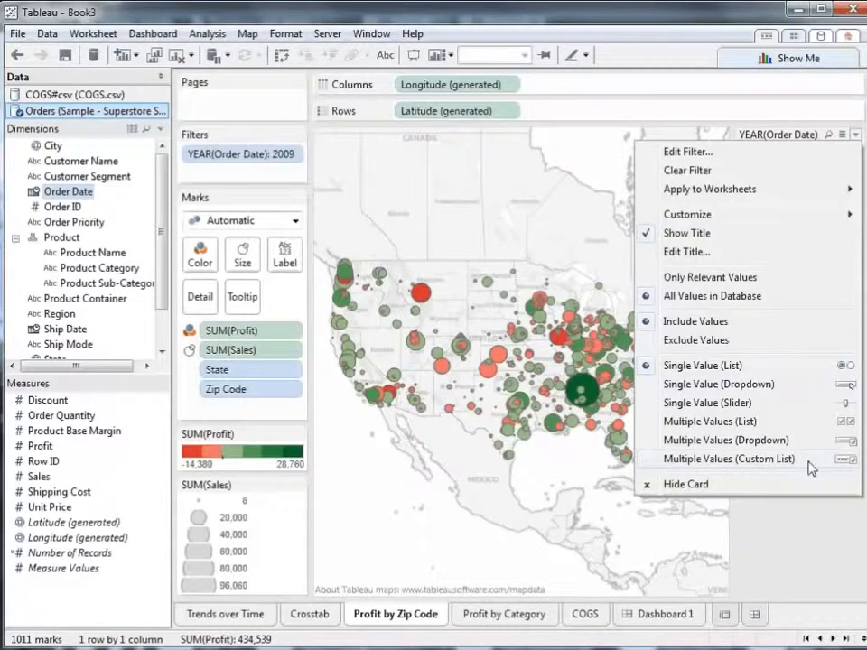
pyautogui.click(798, 542)
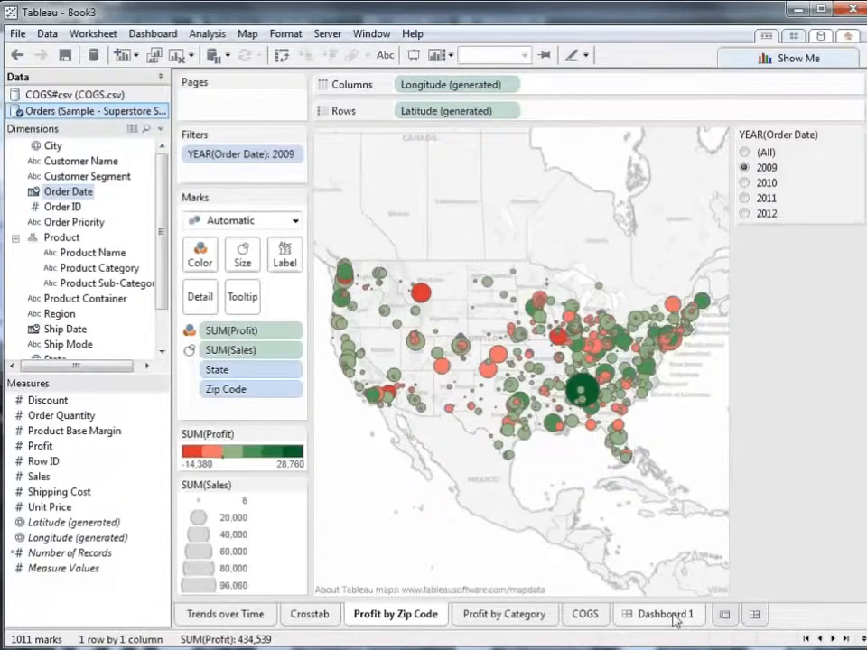
# On Dashboard 1, add a Year of Order Date quick filter from Profit by Zip Code and make it a single-value list
pyautogui.click(673, 620)
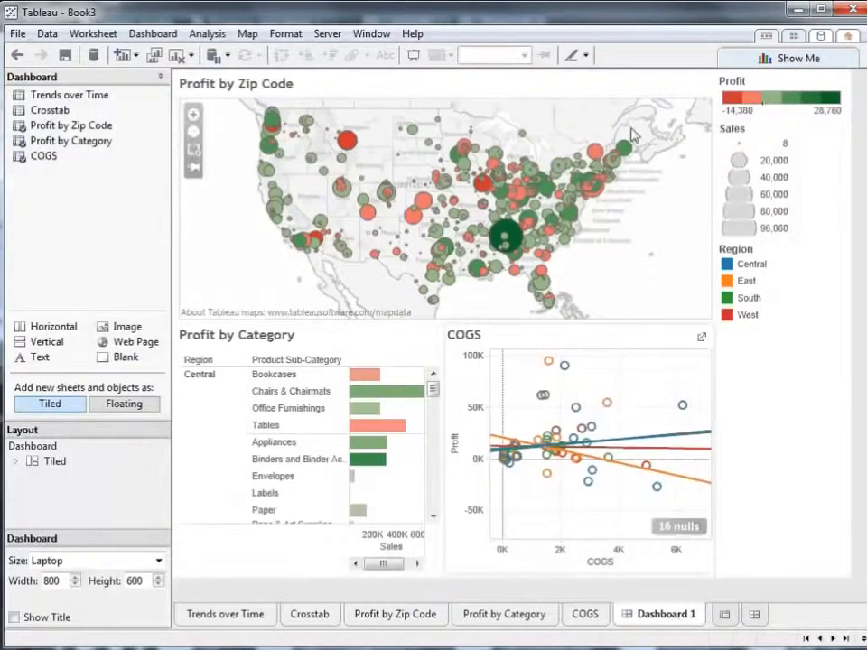
pyautogui.click(632, 97)
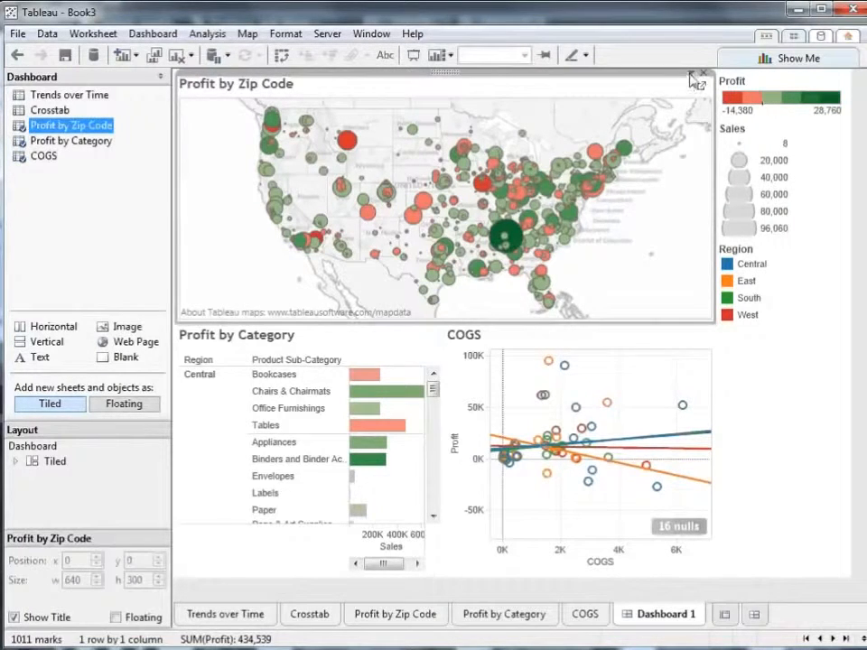
pyautogui.click(693, 76)
pyautogui.moveTo(682, 188)
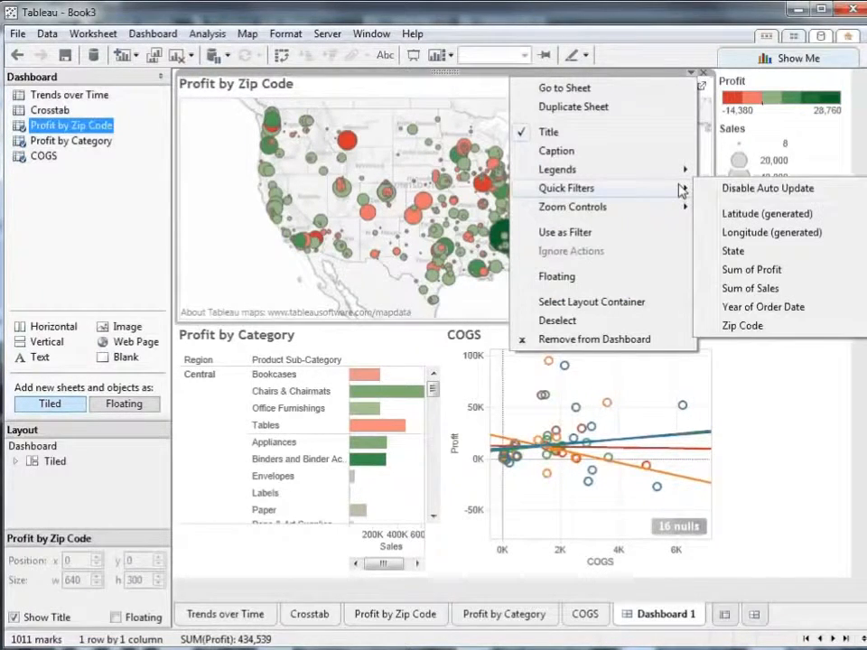
pyautogui.click(763, 307)
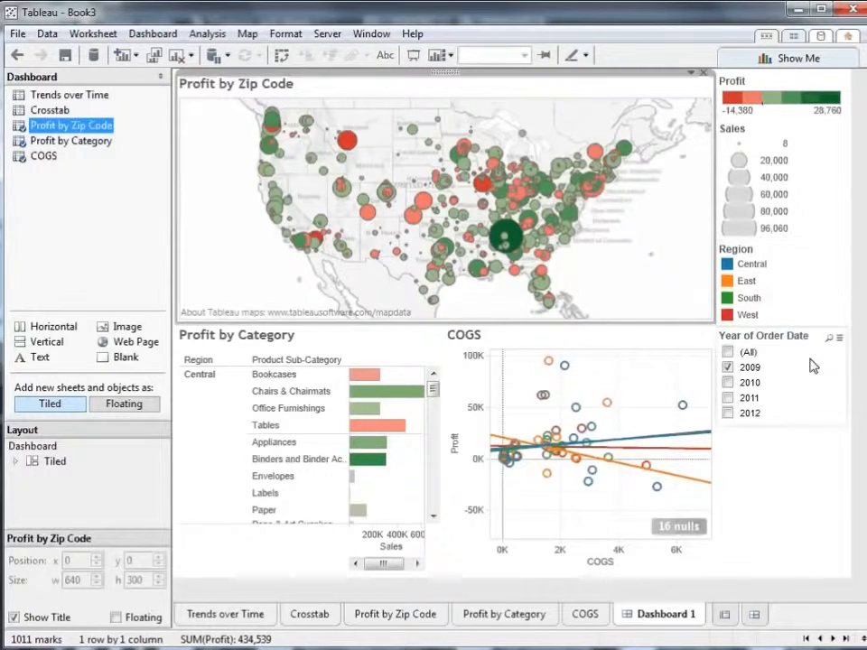
pyautogui.click(824, 327)
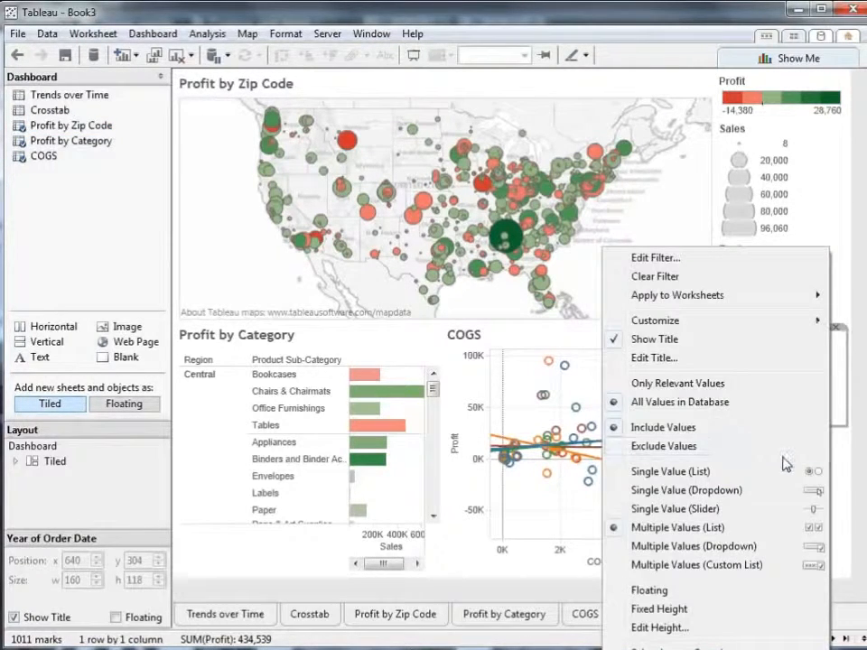
pyautogui.click(784, 470)
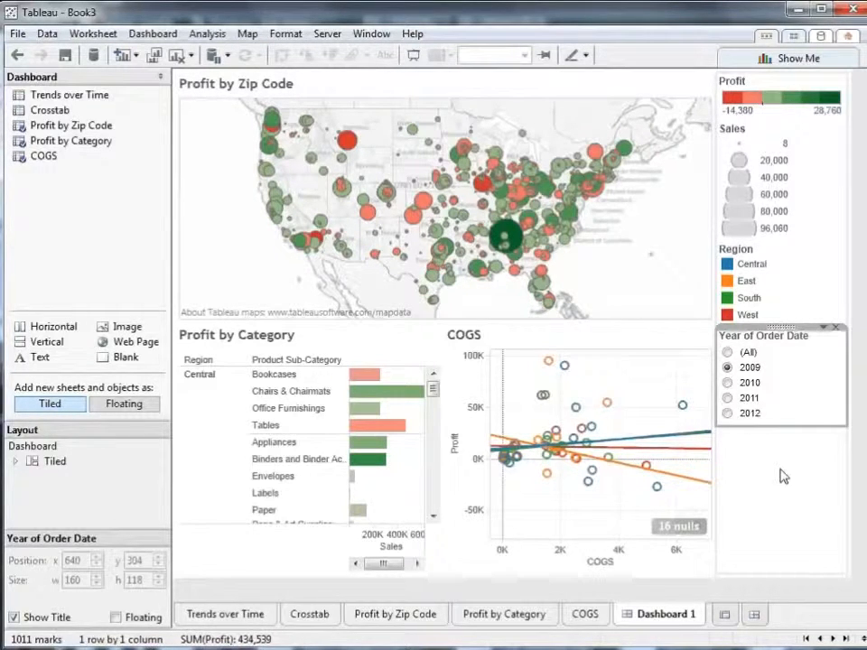
# Apply the Year of Order Date filter to all worksheets and filter the dashboard to 2012
pyautogui.click(824, 331)
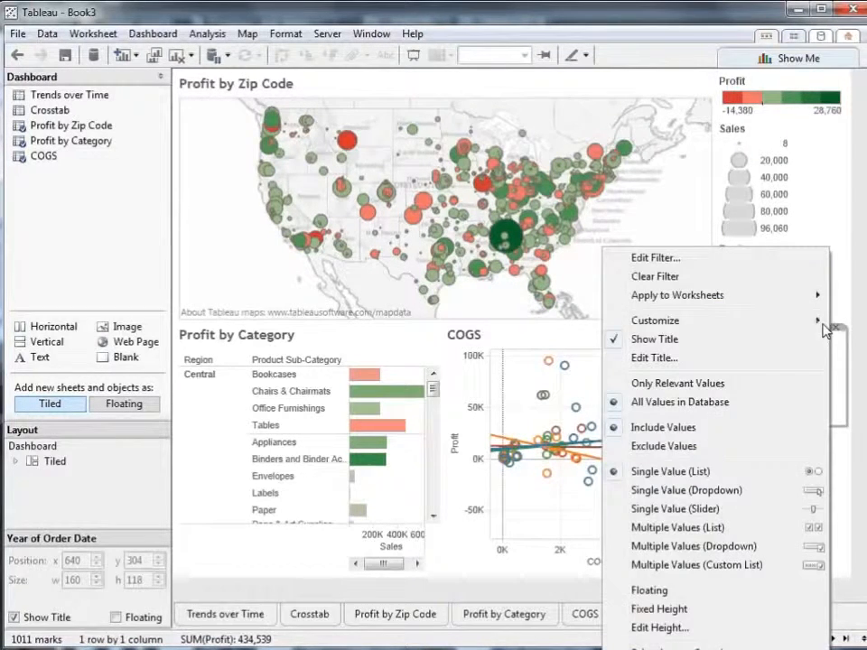
pyautogui.moveTo(774, 299)
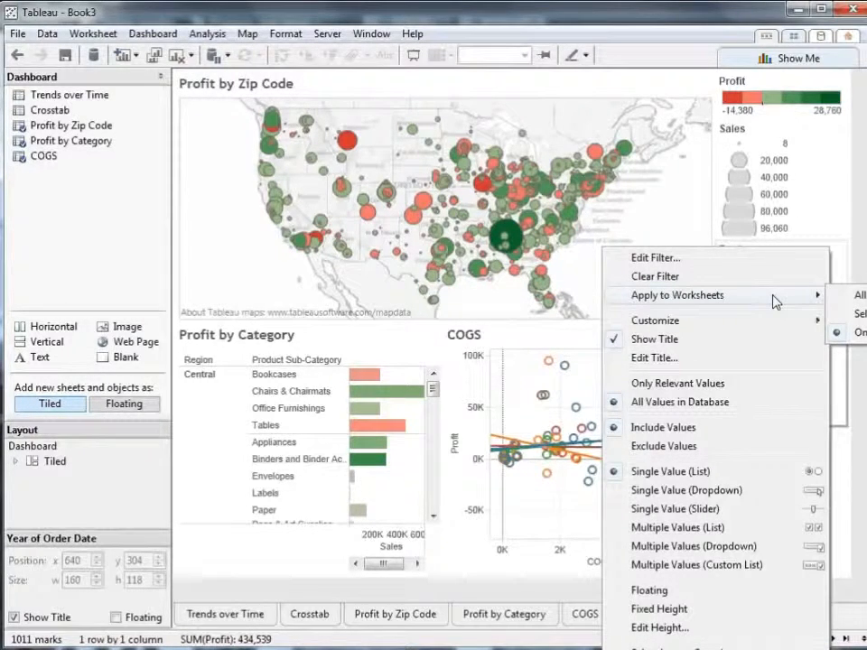
pyautogui.click(860, 295)
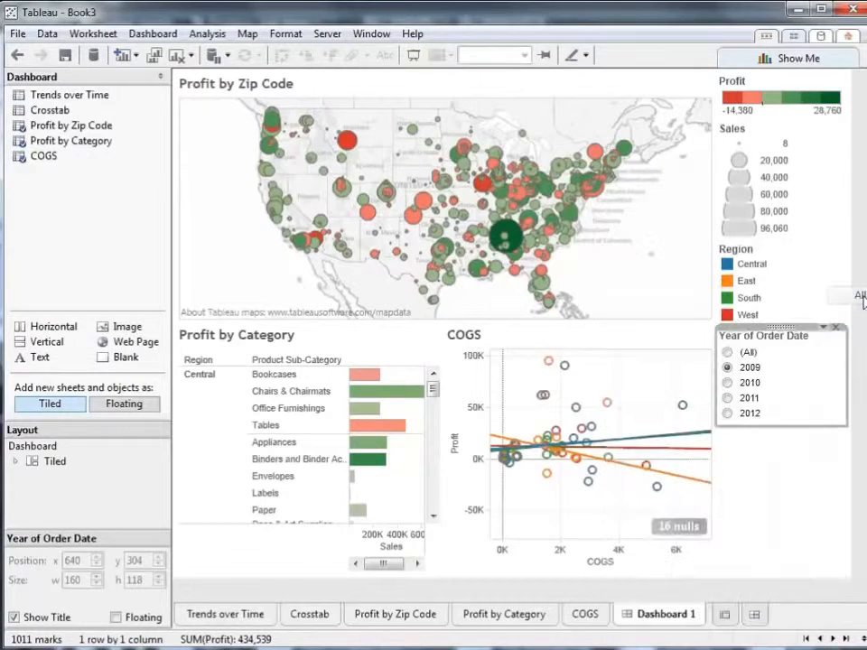
pyautogui.click(727, 414)
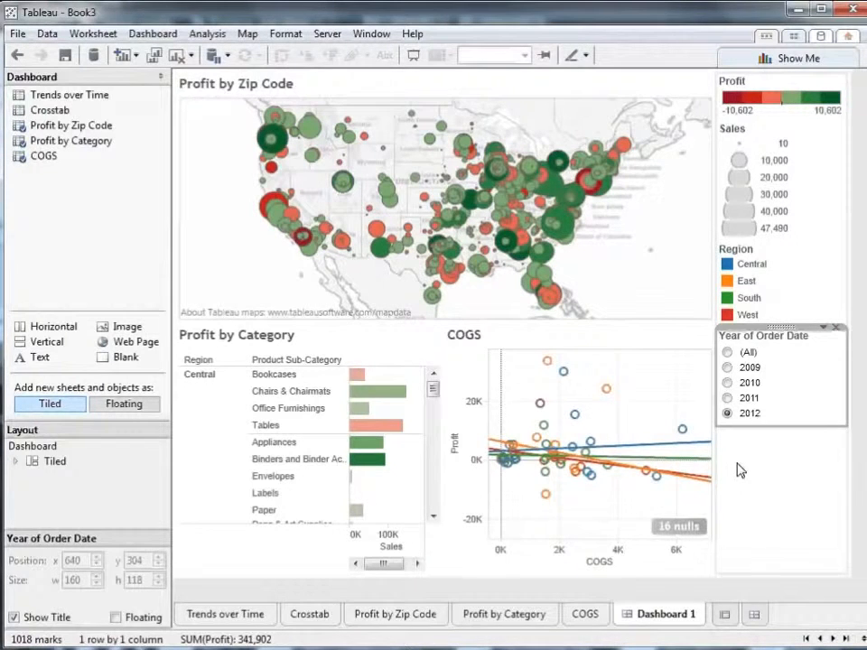
# Add a Sum of Sales quick filter from the Profit by Zip Code map to the dashboard
pyautogui.click(654, 184)
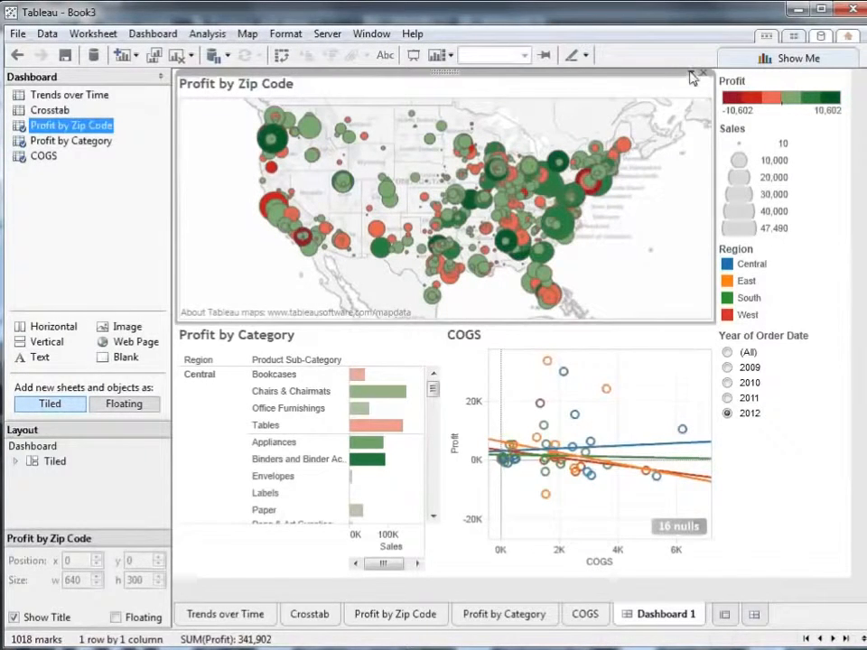
pyautogui.click(690, 73)
pyautogui.moveTo(673, 191)
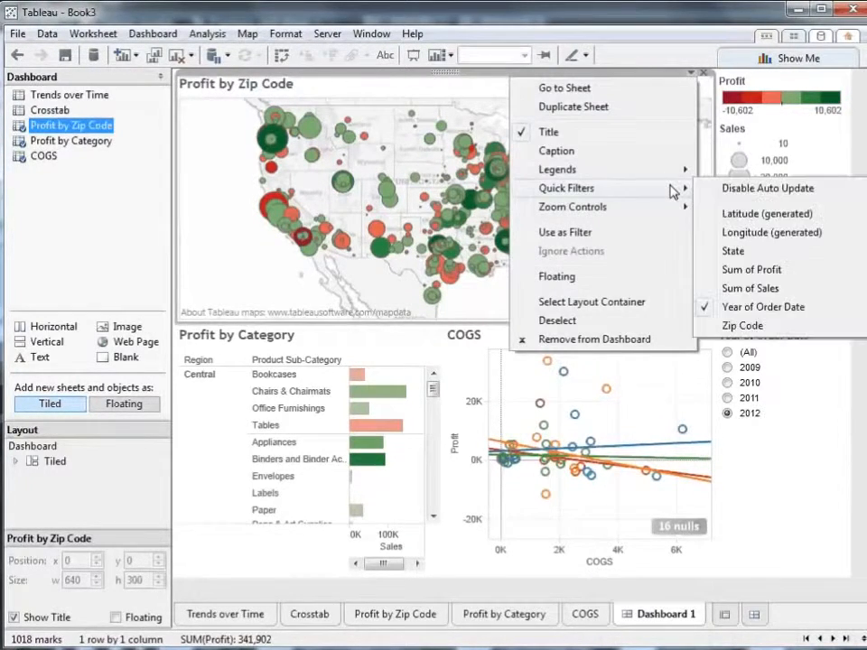
pyautogui.click(744, 290)
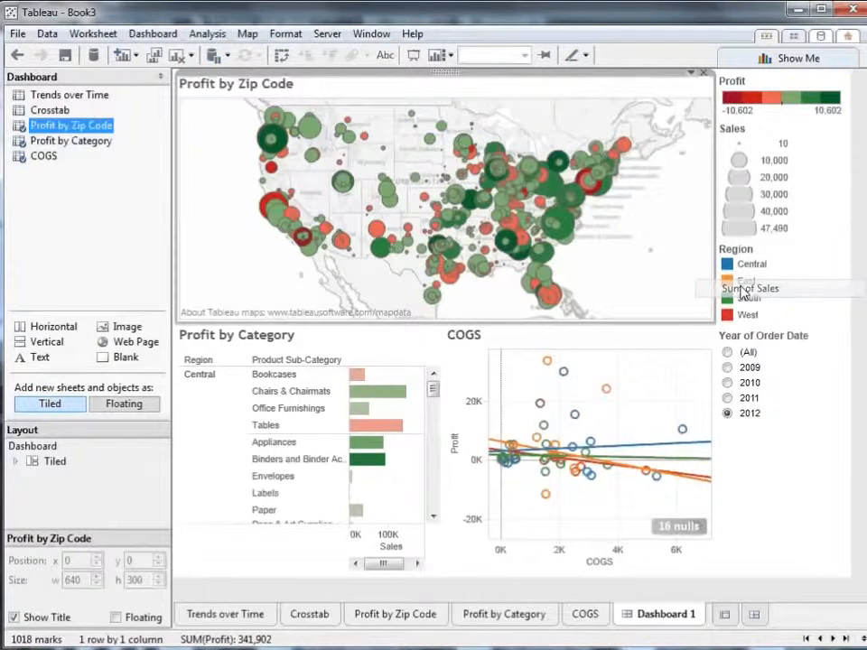
pyautogui.click(856, 323)
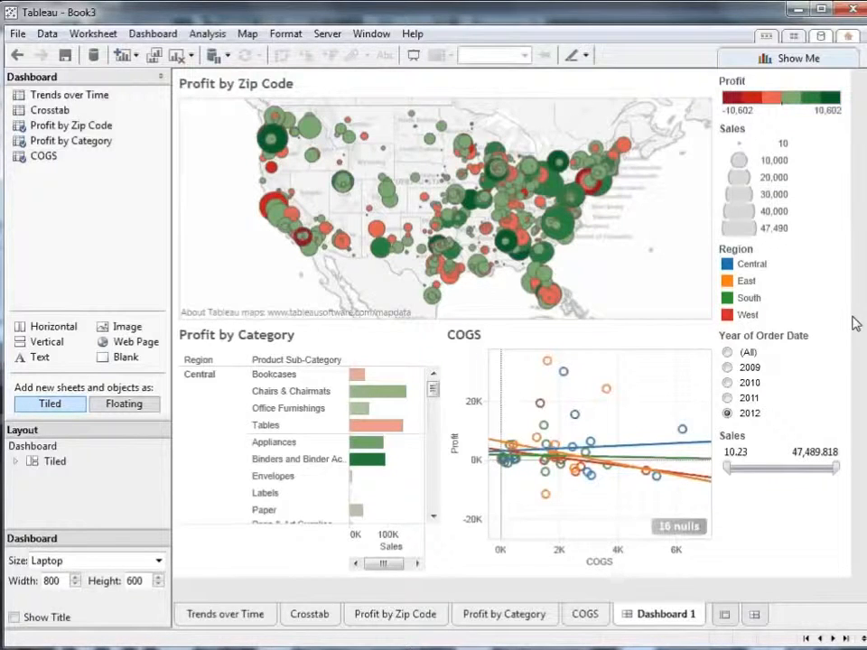
# Use the Profit by Zip Code map as a filter and select the marks along the northeastern US coast
pyautogui.click(704, 221)
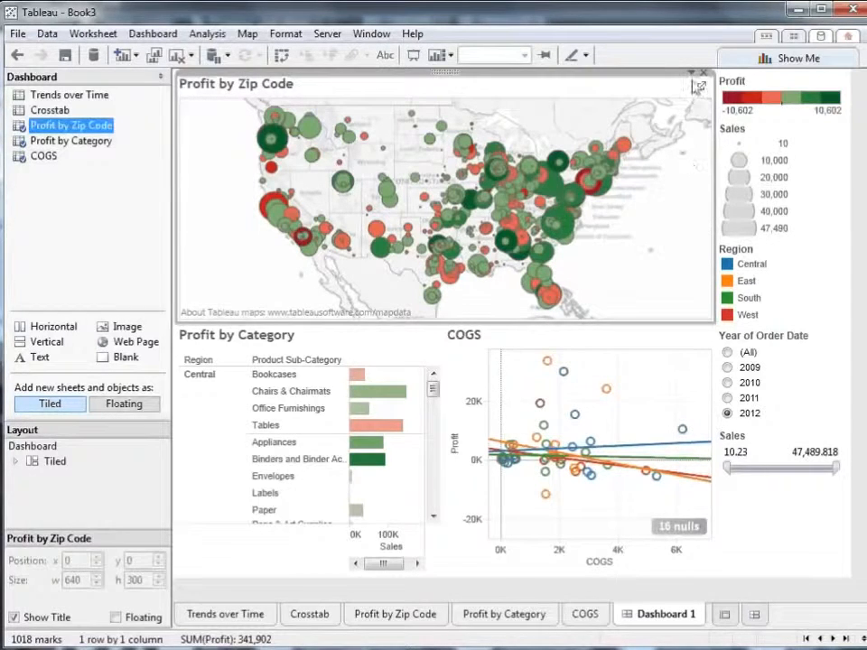
pyautogui.click(693, 74)
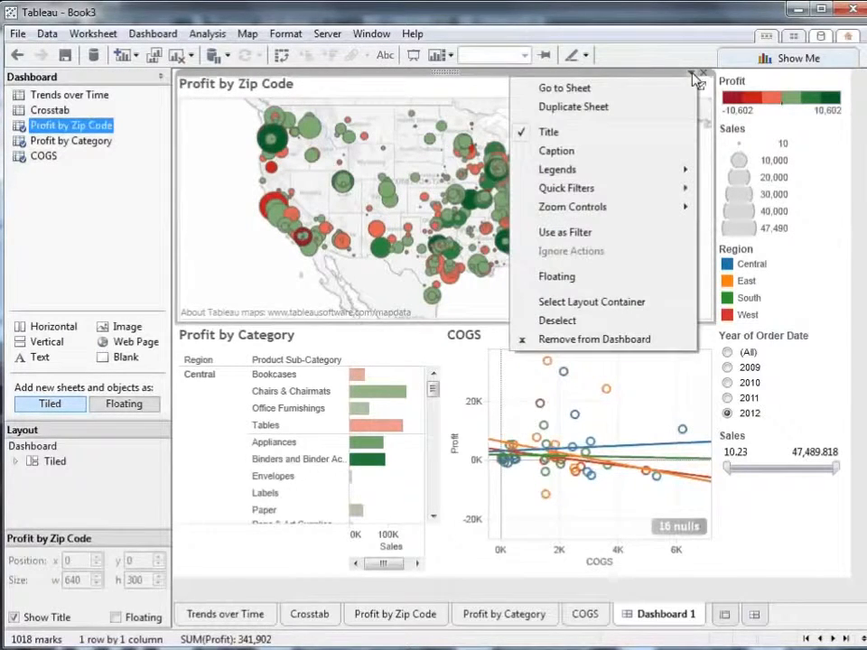
pyautogui.click(647, 236)
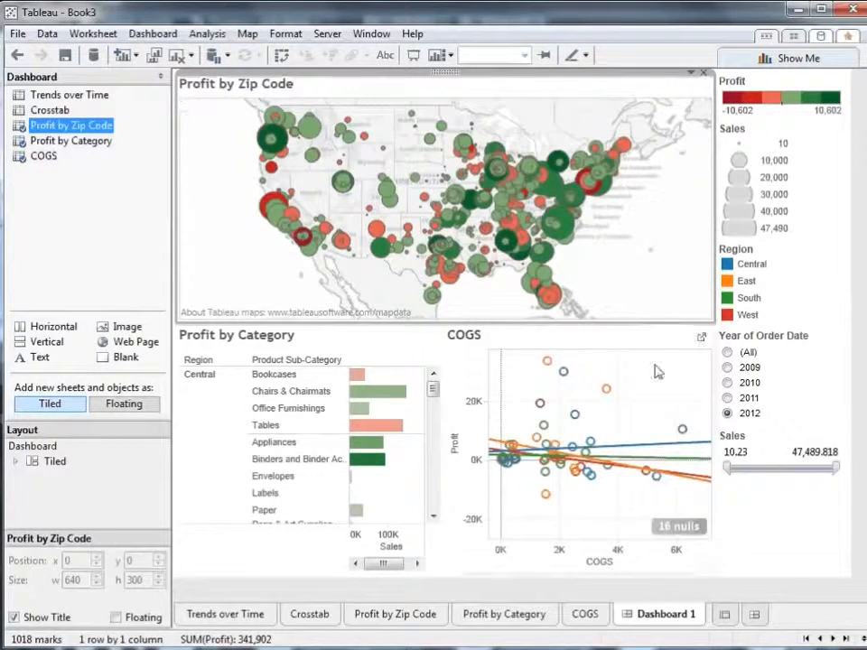
pyautogui.moveTo(359, 408)
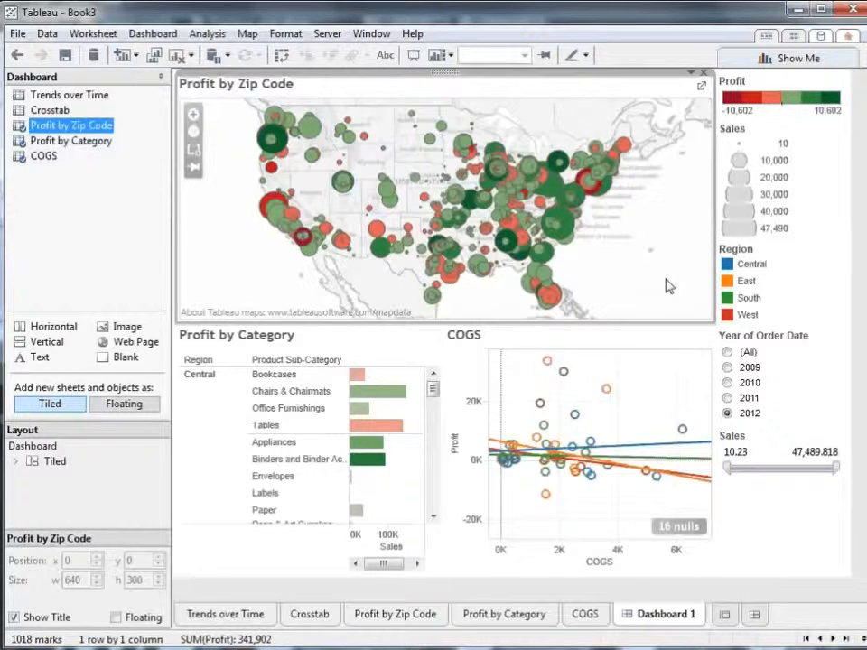
pyautogui.moveTo(569, 113); pyautogui.dragTo(668, 244)
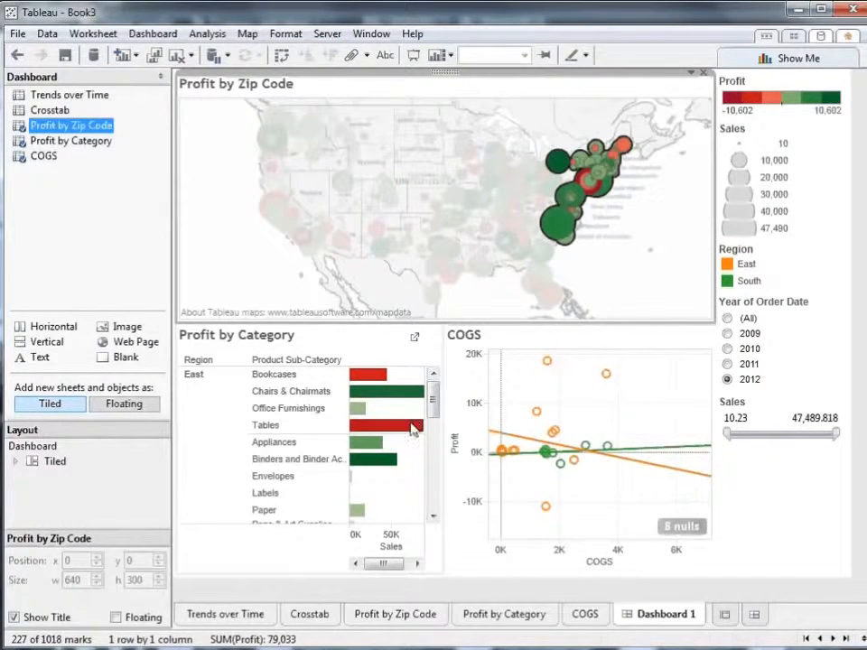
pyautogui.moveTo(412, 430)
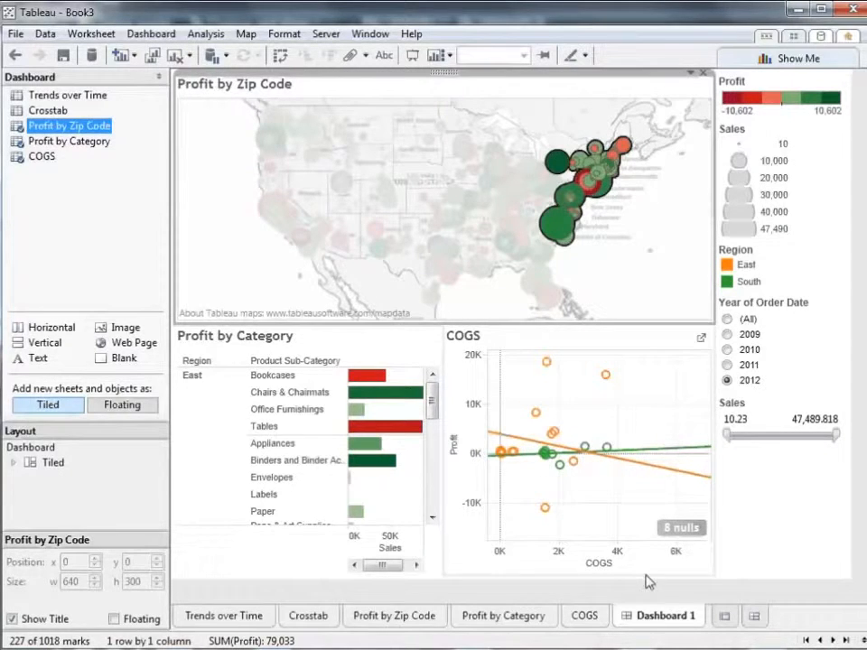
# Rename the dashboard as Profitability by Store and show its title
pyautogui.rightClick(665, 618)
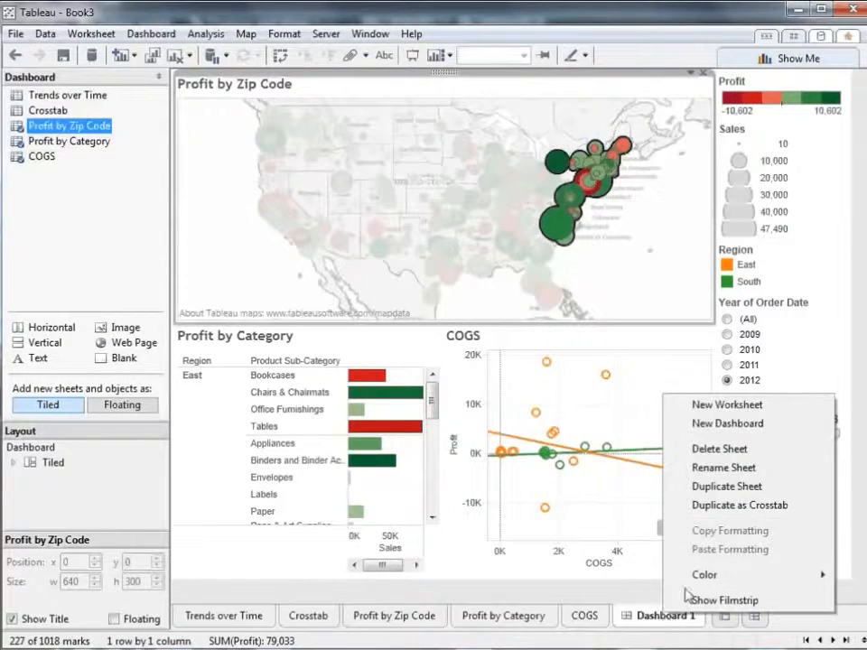
pyautogui.click(754, 472)
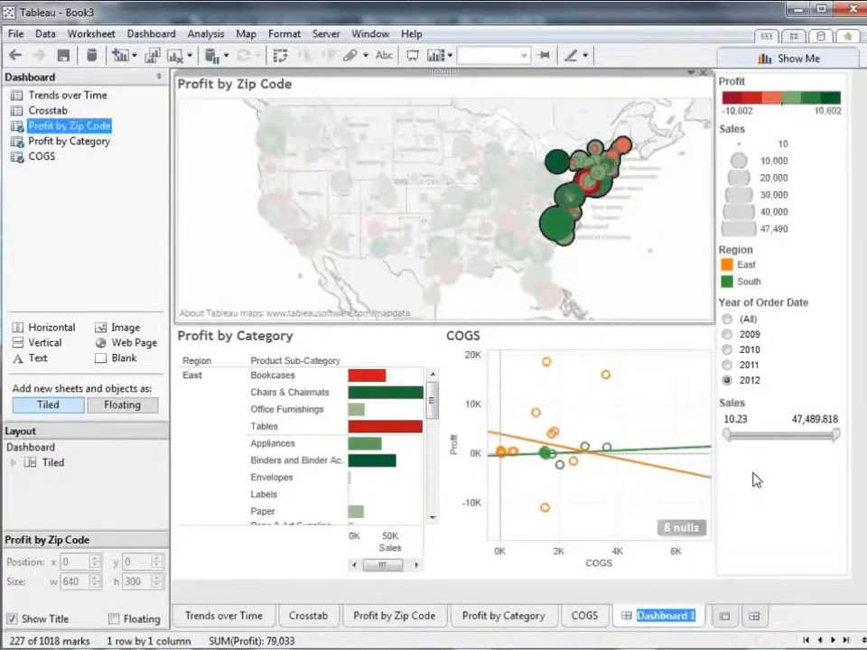
pyautogui.write('Profit')
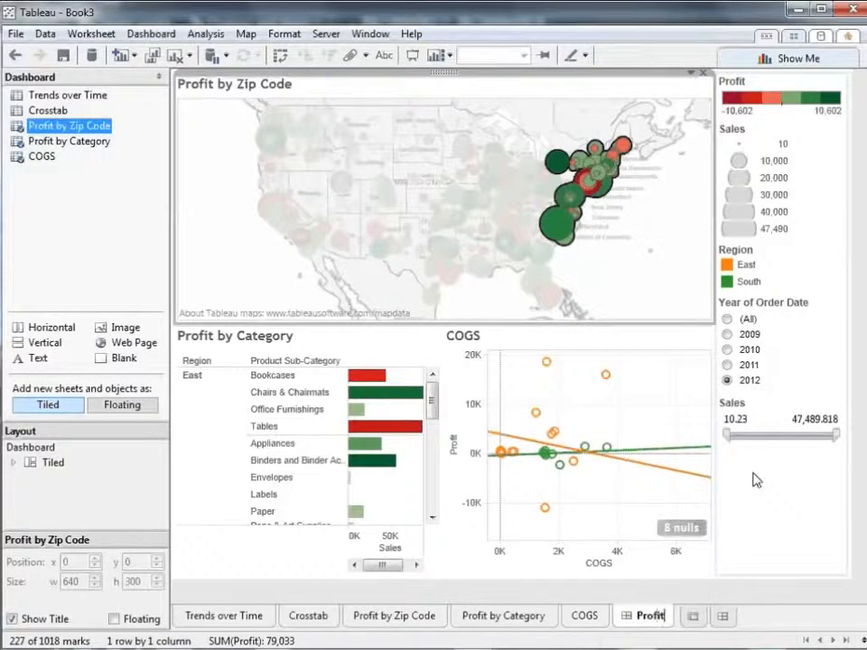
pyautogui.write('ability by Store')
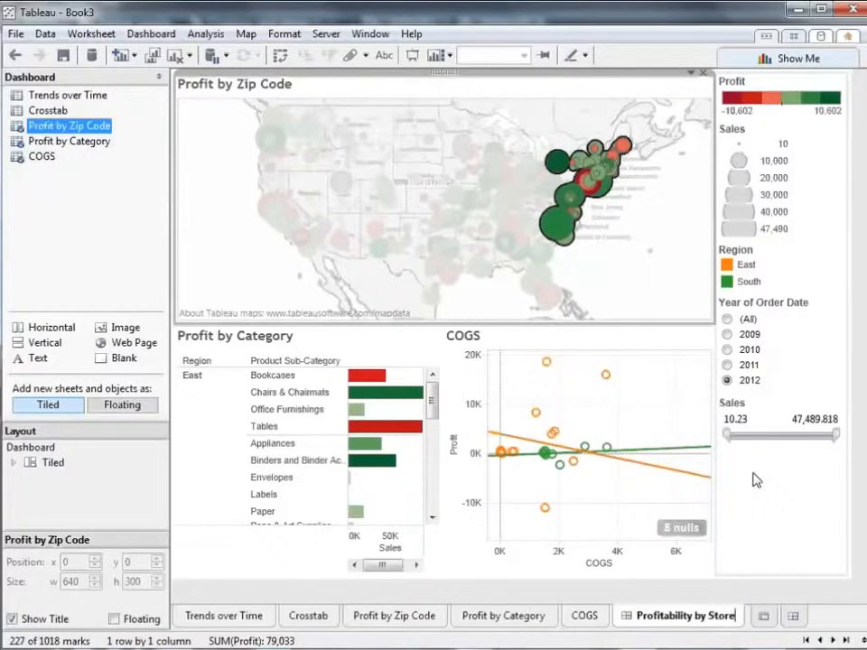
pyautogui.press('Return')
pyautogui.click(595, 601)
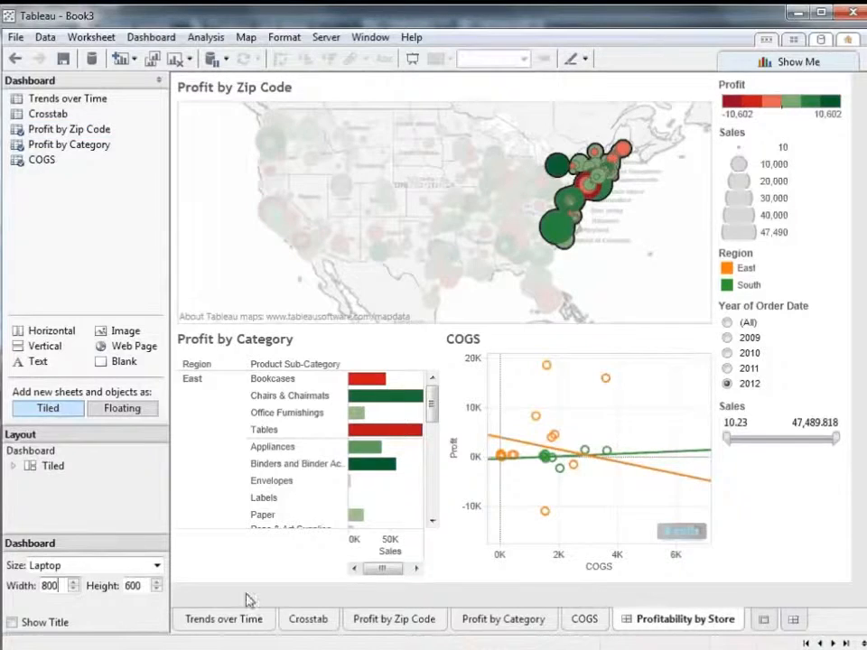
pyautogui.click(13, 624)
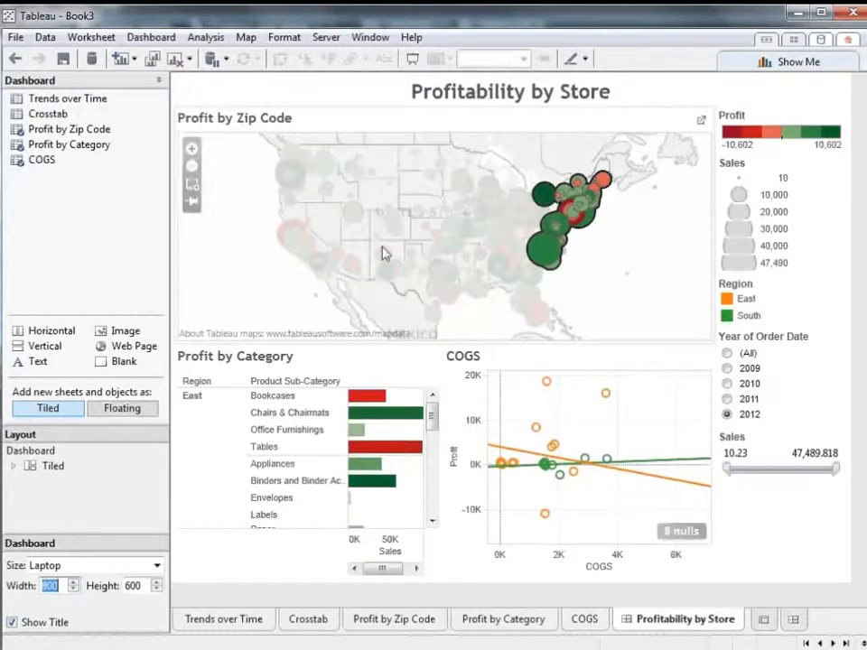
pyautogui.click(520, 102)
pyautogui.rightClick(521, 102)
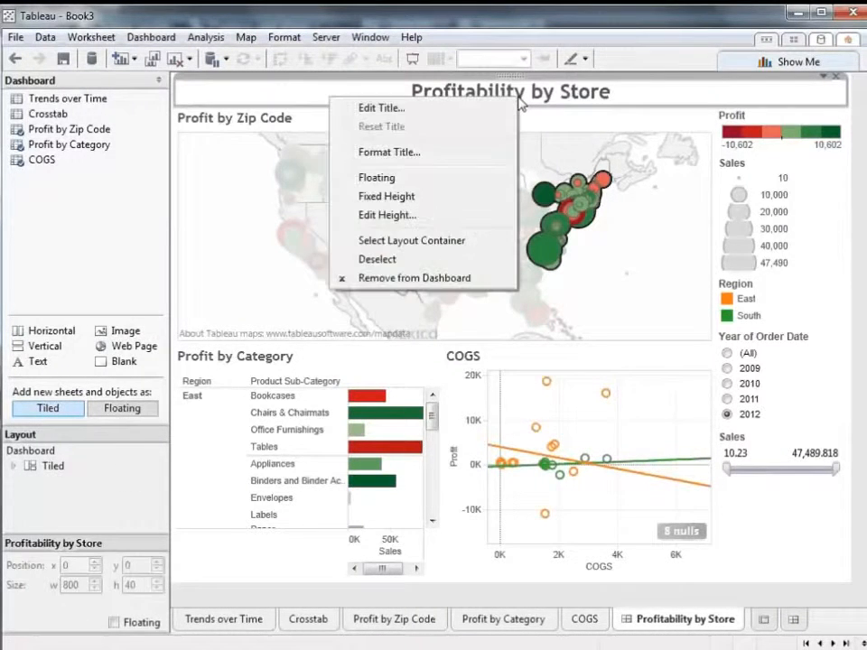
pyautogui.click(497, 109)
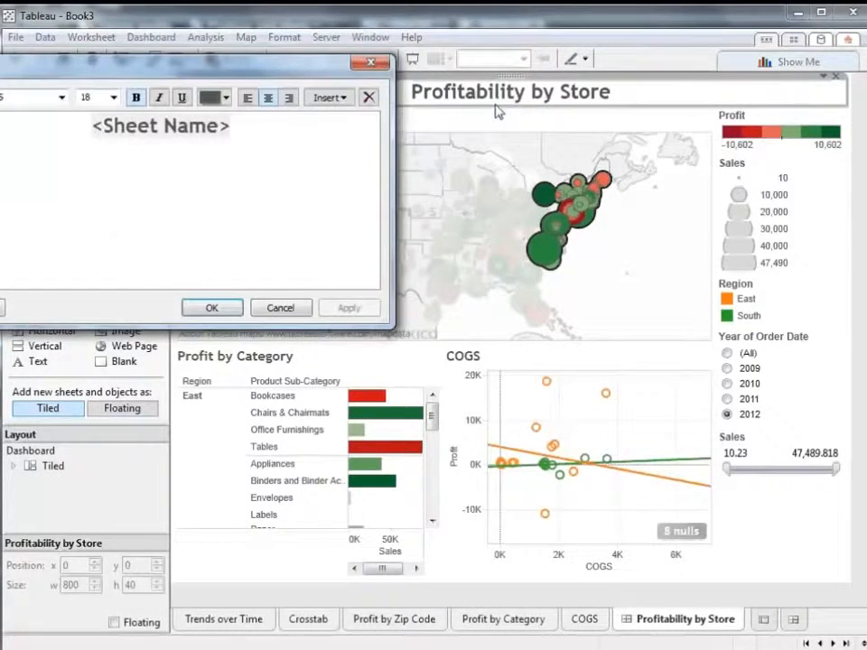
pyautogui.click(314, 132)
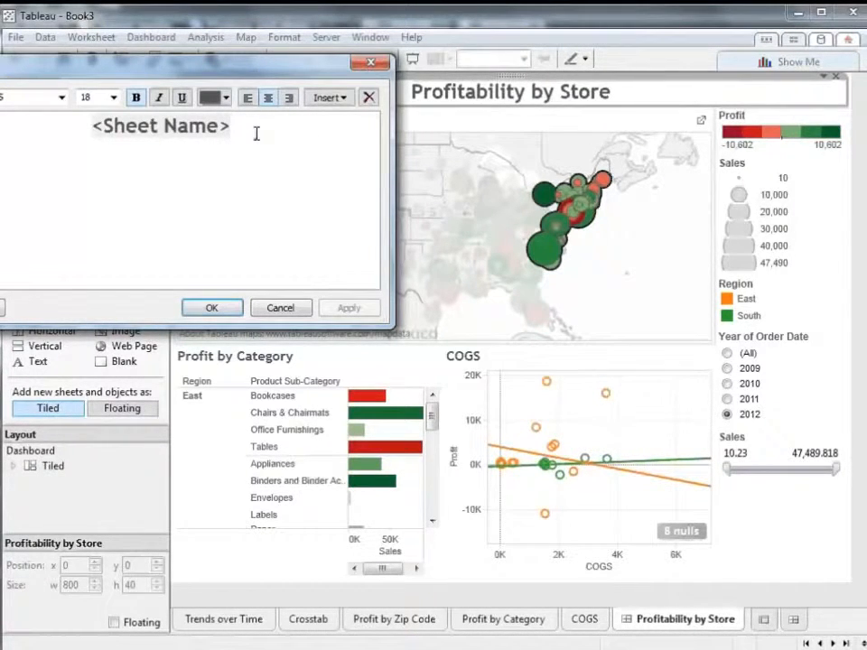
pyautogui.click(279, 309)
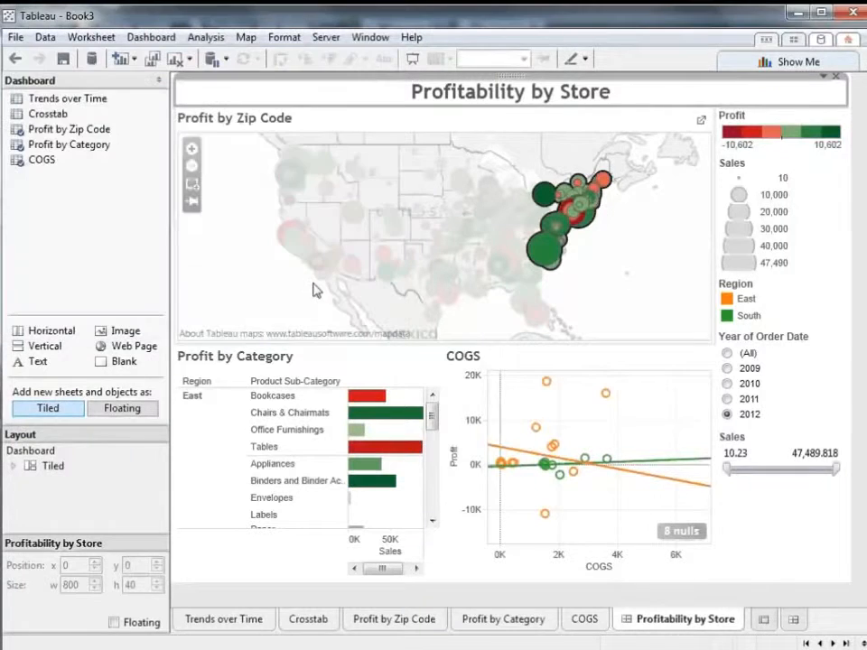
# Format the dashboard title with light yellow shading
pyautogui.rightClick(692, 107)
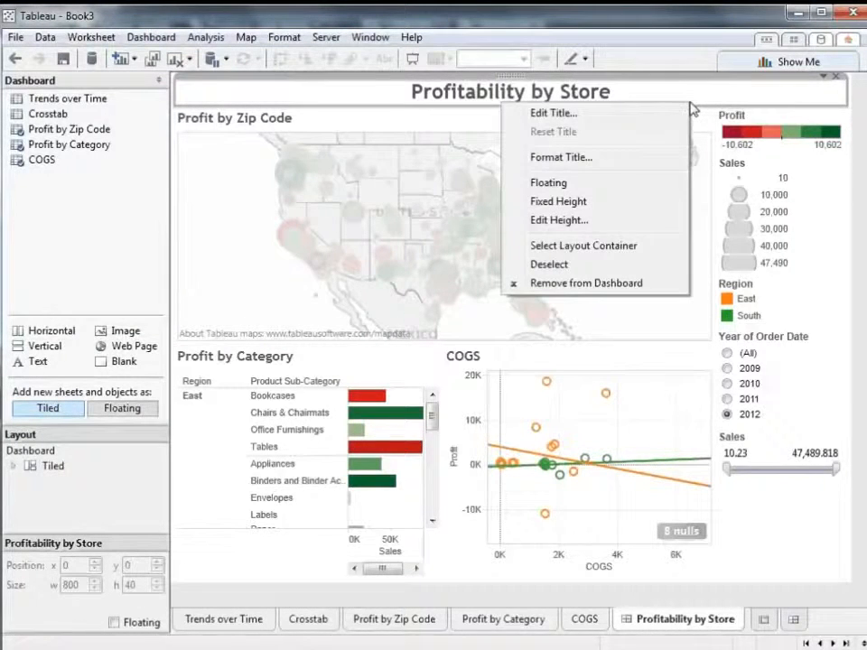
pyautogui.click(654, 159)
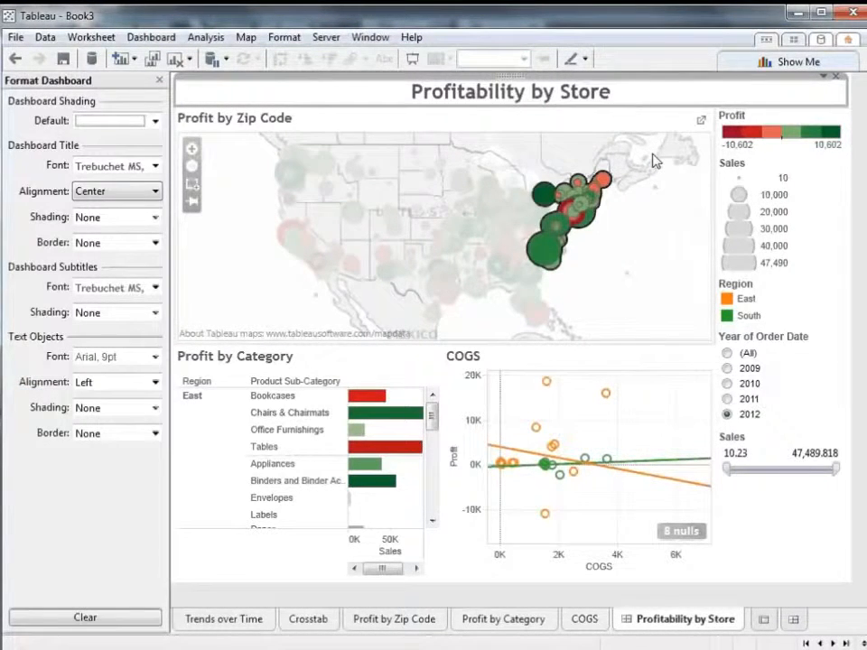
pyautogui.click(145, 219)
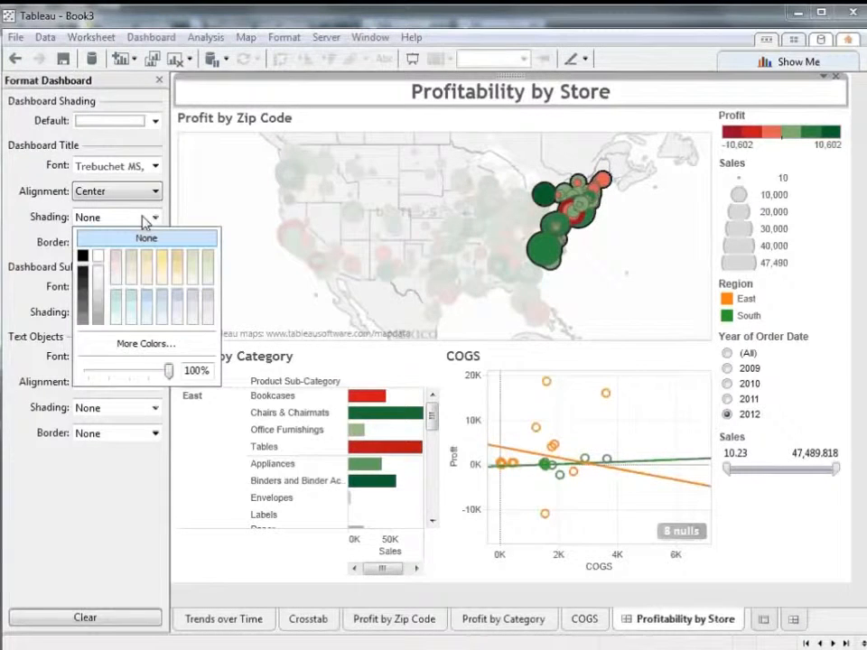
pyautogui.click(99, 297)
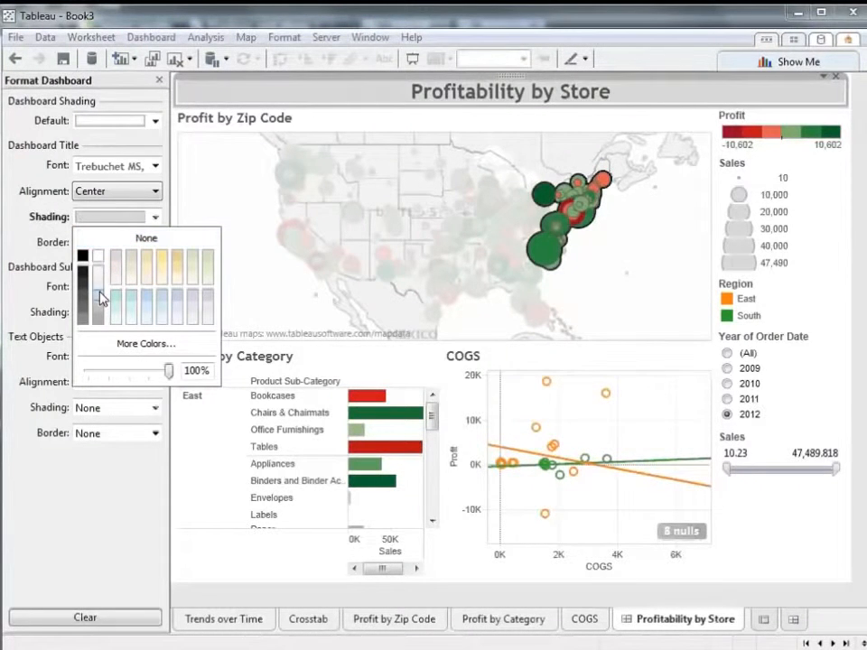
pyautogui.click(160, 265)
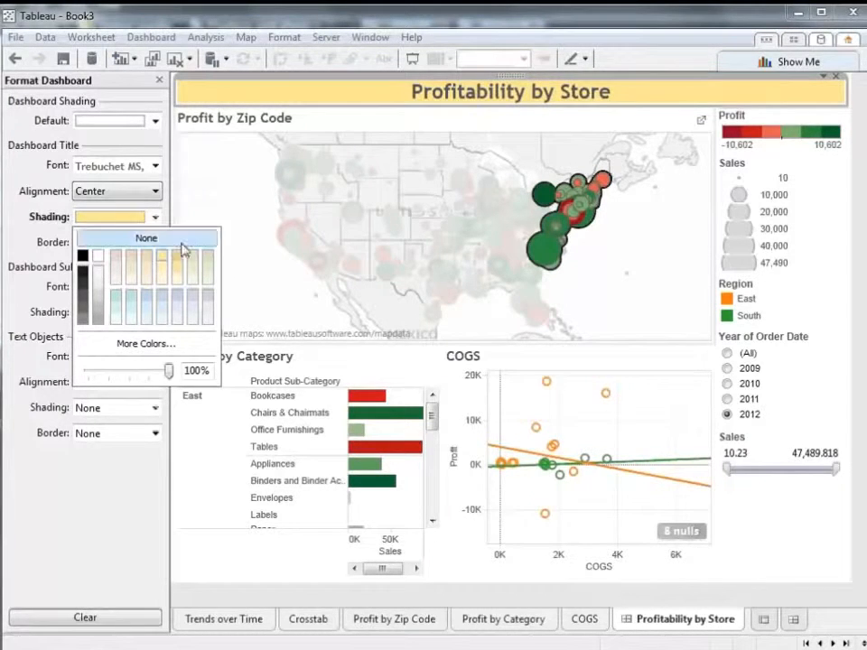
# Lighten the dashboard title's shading to pale cream and add a thin solid black border around it
pyautogui.click(180, 280)
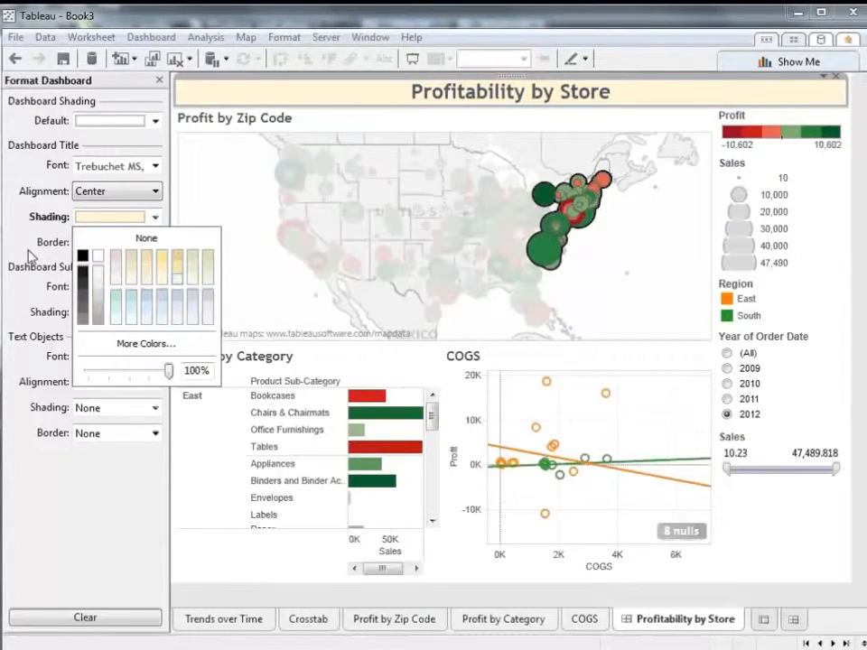
pyautogui.click(25, 190)
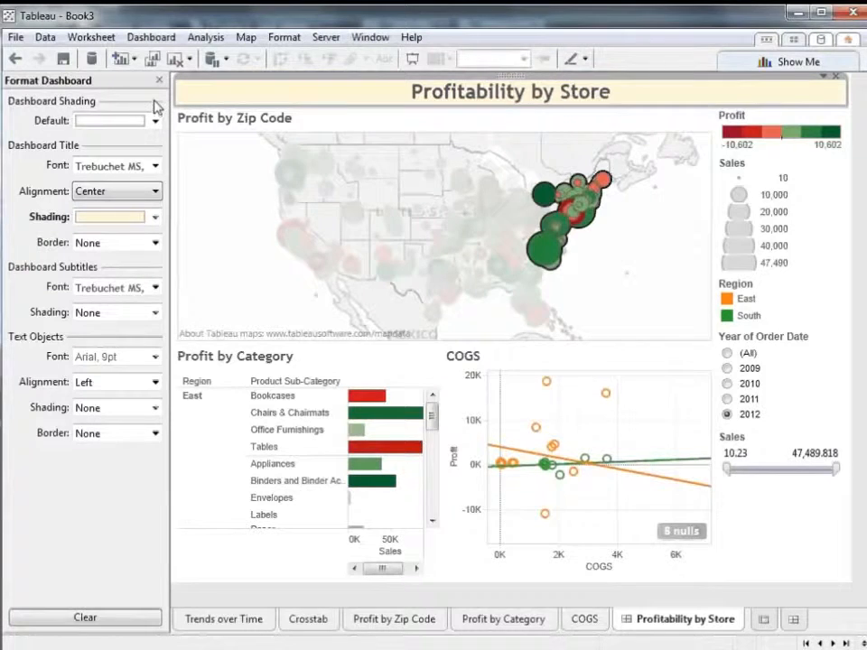
pyautogui.click(155, 242)
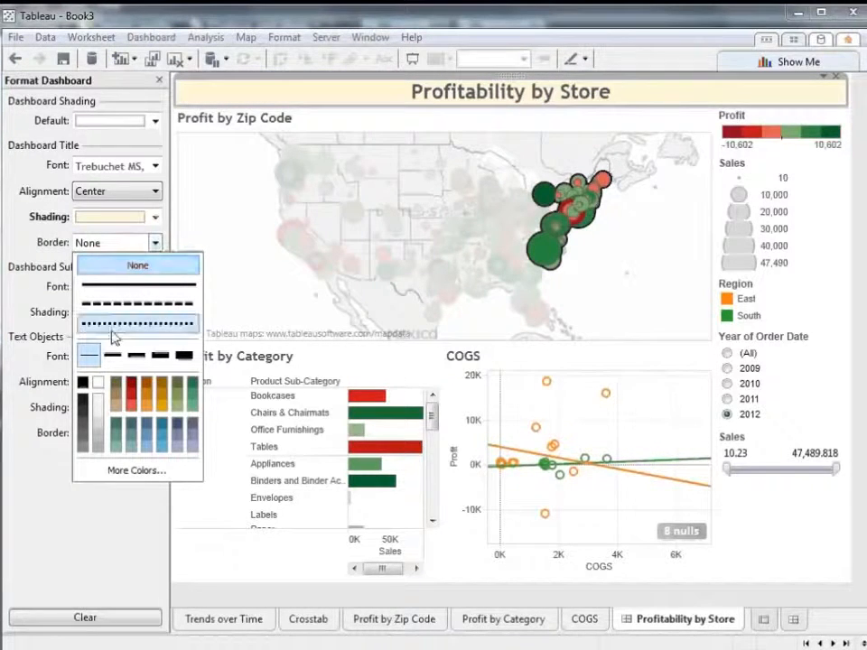
pyautogui.click(83, 383)
pyautogui.click(49, 365)
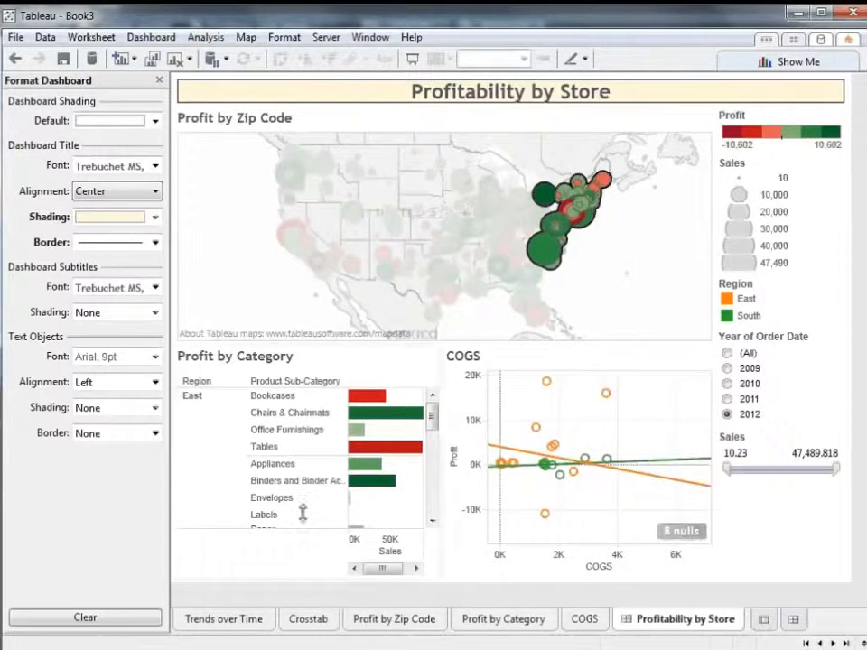
# Move the Year of Order Date filter above the Profit legend and retitle it Choose Year
pyautogui.click(811, 373)
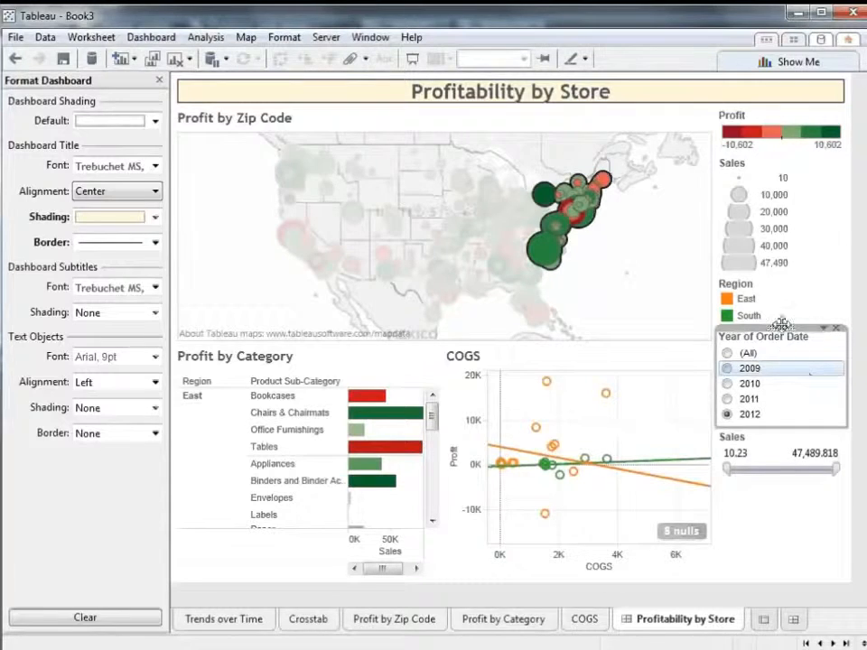
pyautogui.moveTo(783, 326); pyautogui.dragTo(774, 132)
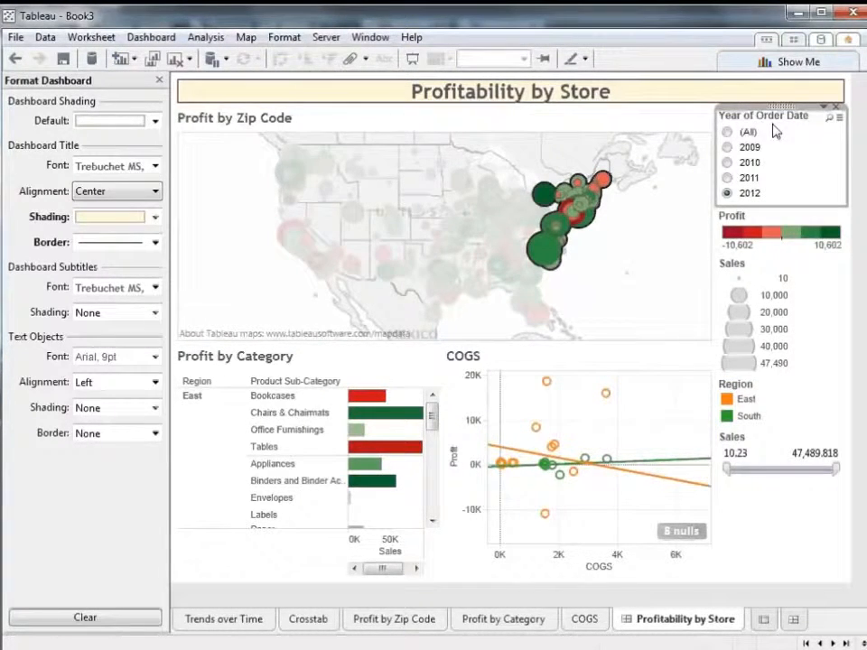
pyautogui.rightClick(782, 121)
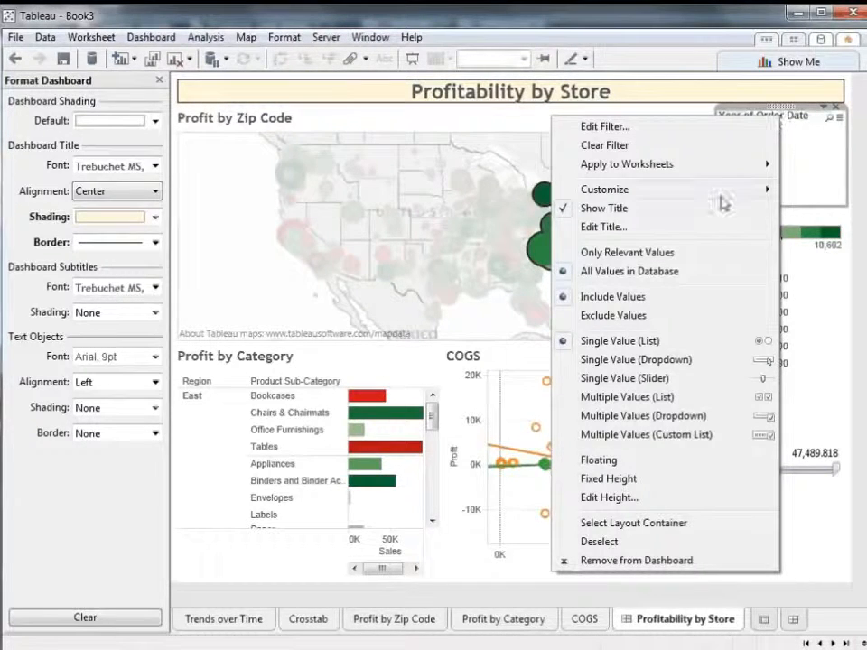
pyautogui.click(705, 229)
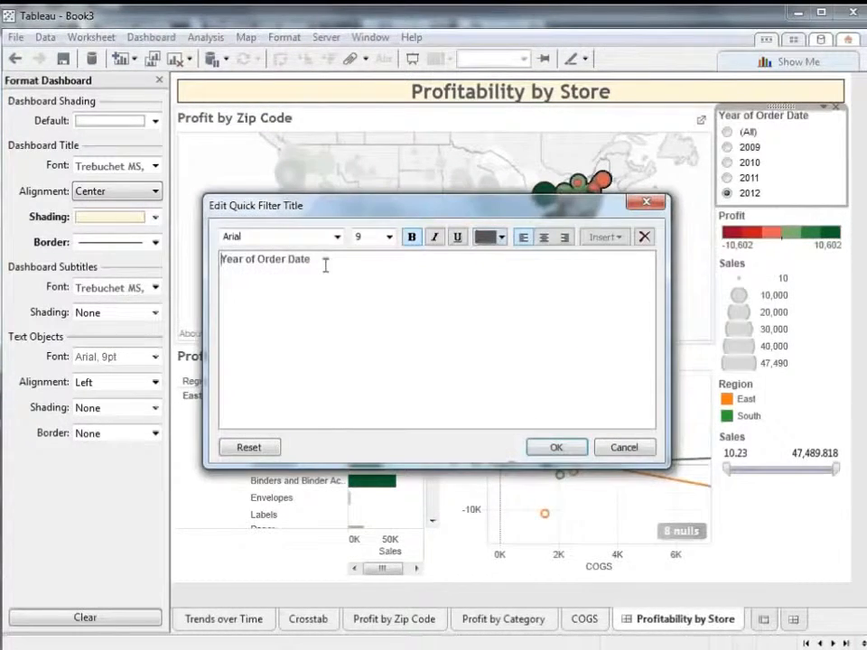
pyautogui.hotkey('ctrl', 'a')
pyautogui.press('BackSpace')
pyautogui.write('Chose')
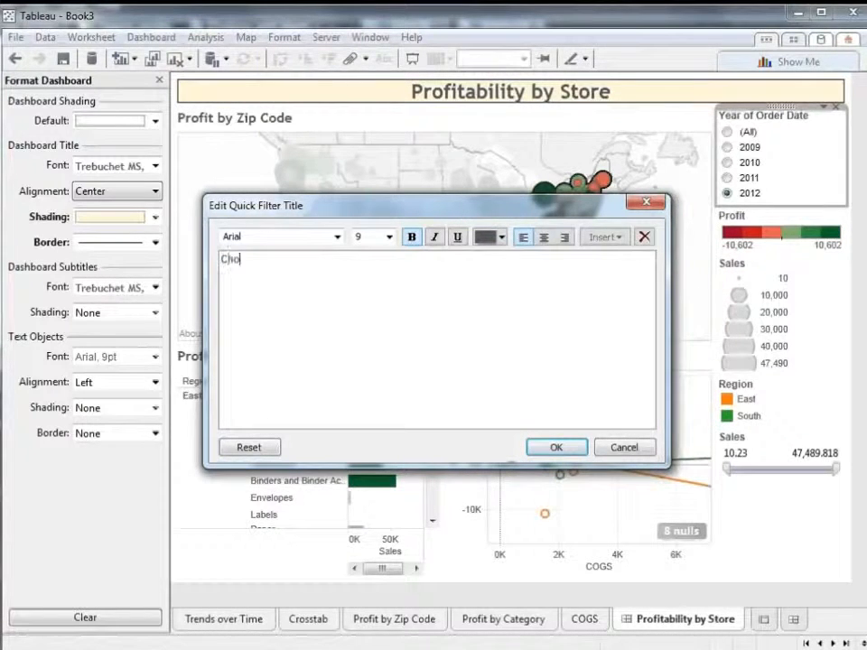
pyautogui.press('BackSpace')
pyautogui.press('BackSpace')
pyautogui.write('os')
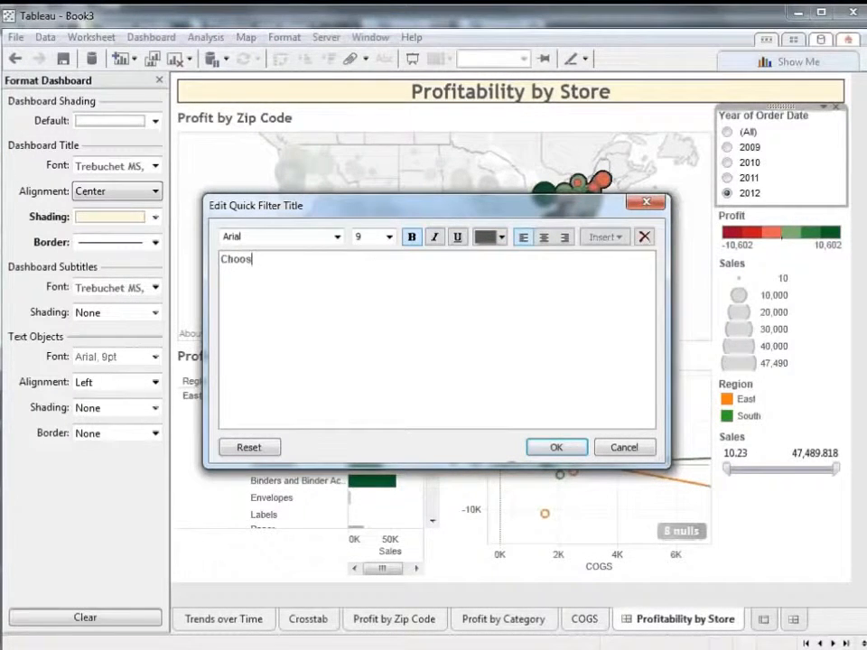
pyautogui.write('e Year')
pyautogui.click(553, 447)
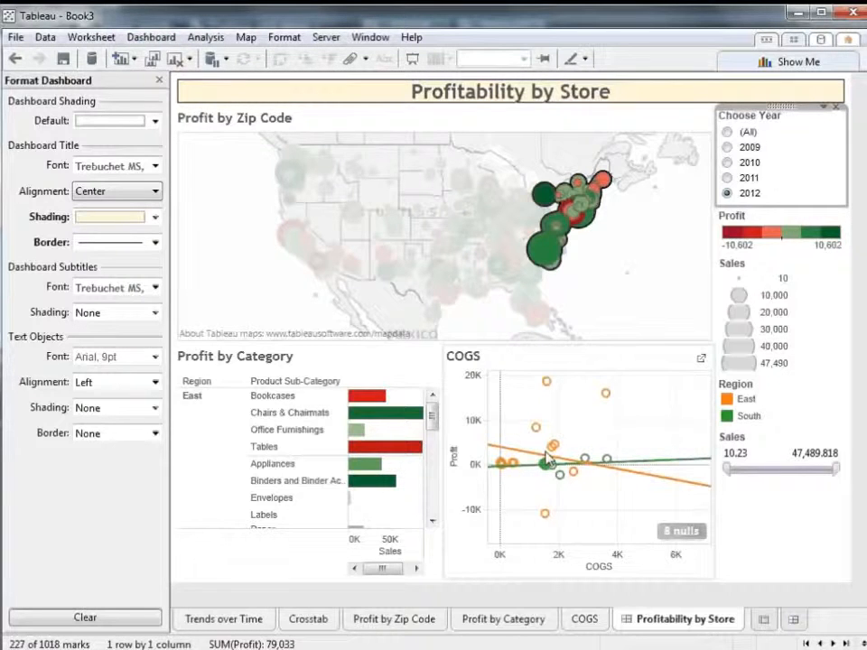
pyautogui.click(726, 191)
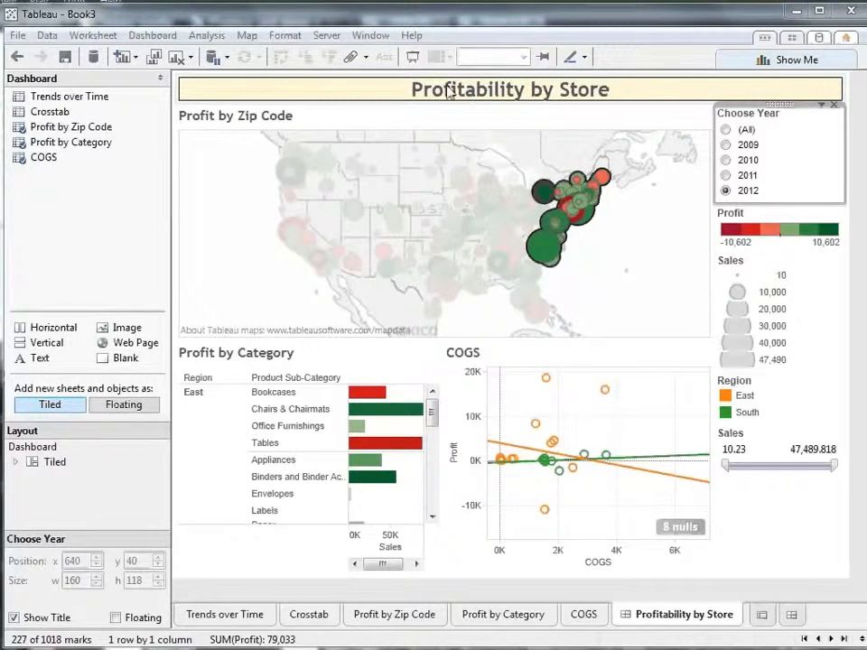
# Try to log on to online.tableausoftware.com with the account password, using the Tableau Marketing site
pyautogui.click(336, 40)
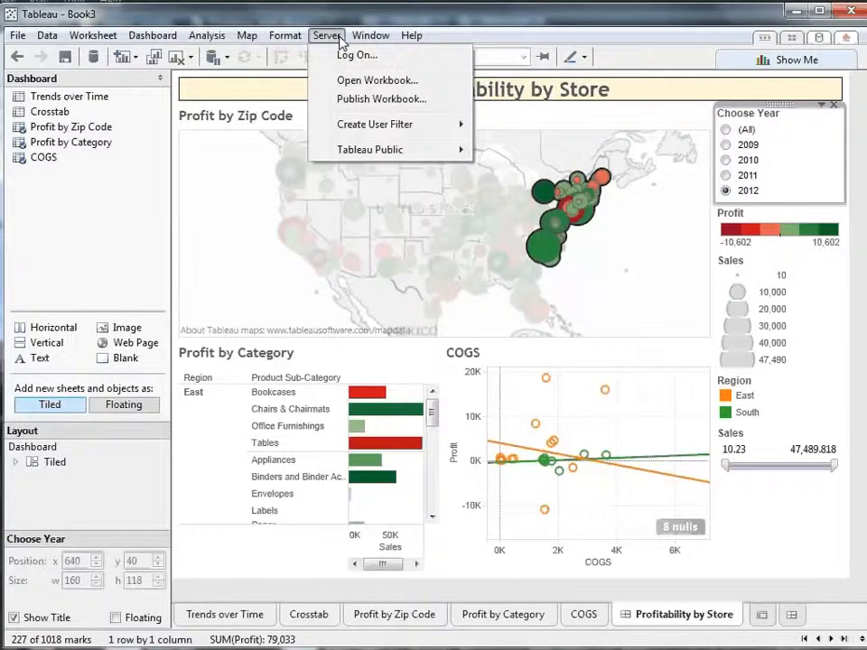
pyautogui.click(344, 56)
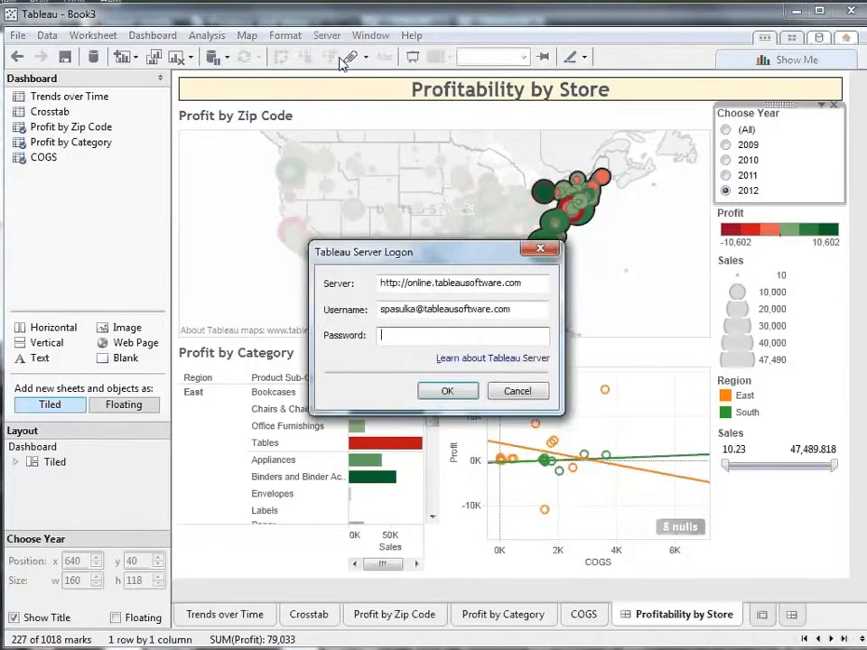
pyautogui.write('password')
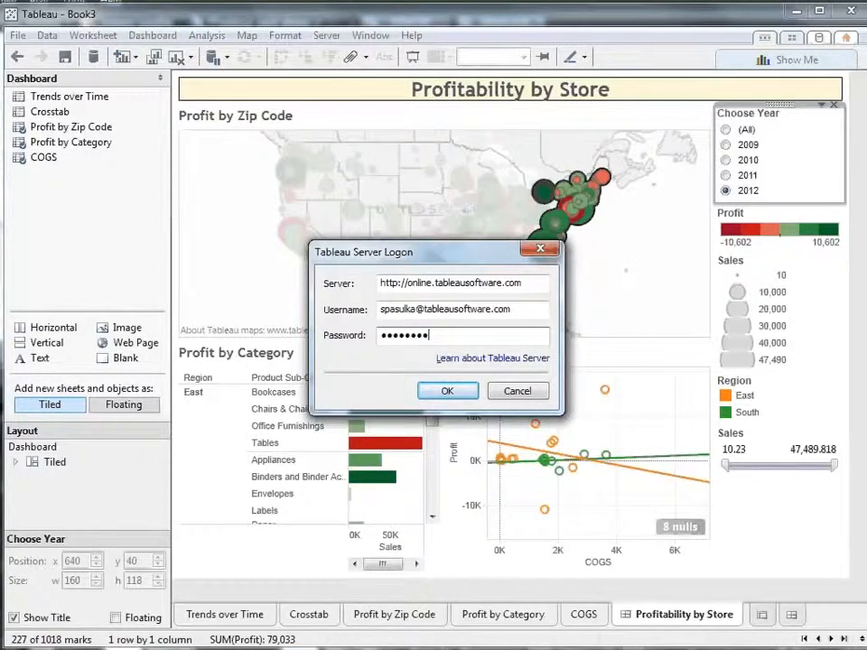
pyautogui.click(442, 394)
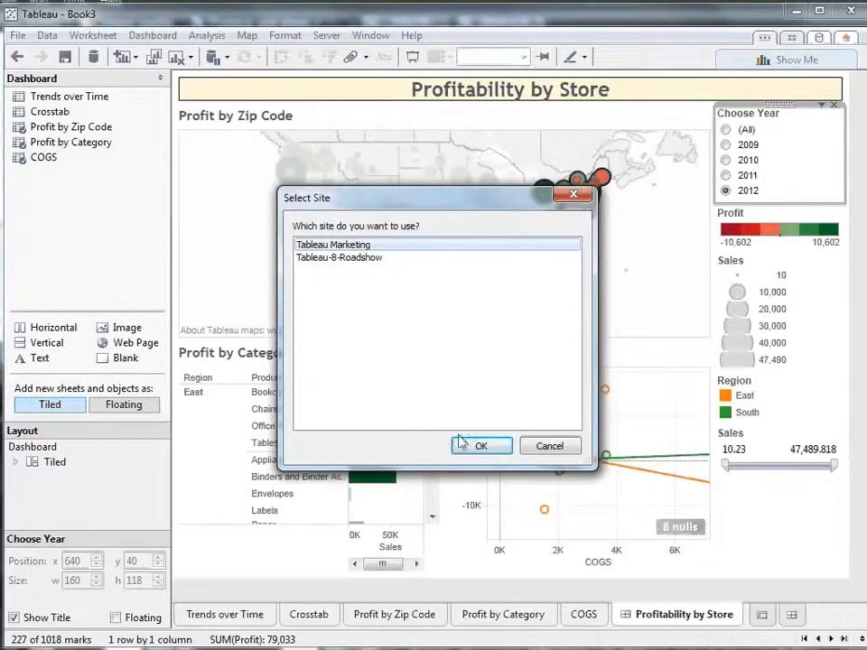
pyautogui.click(480, 445)
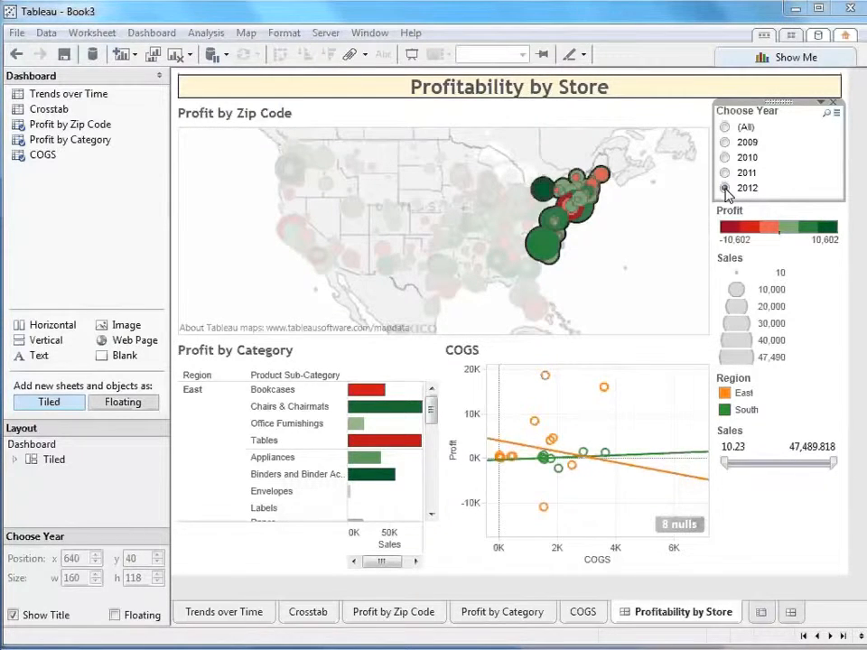
# Log on to Tableau Server again by entering the account password and accepting the Tableau Marketing site
pyautogui.click(325, 33)
pyautogui.click(340, 53)
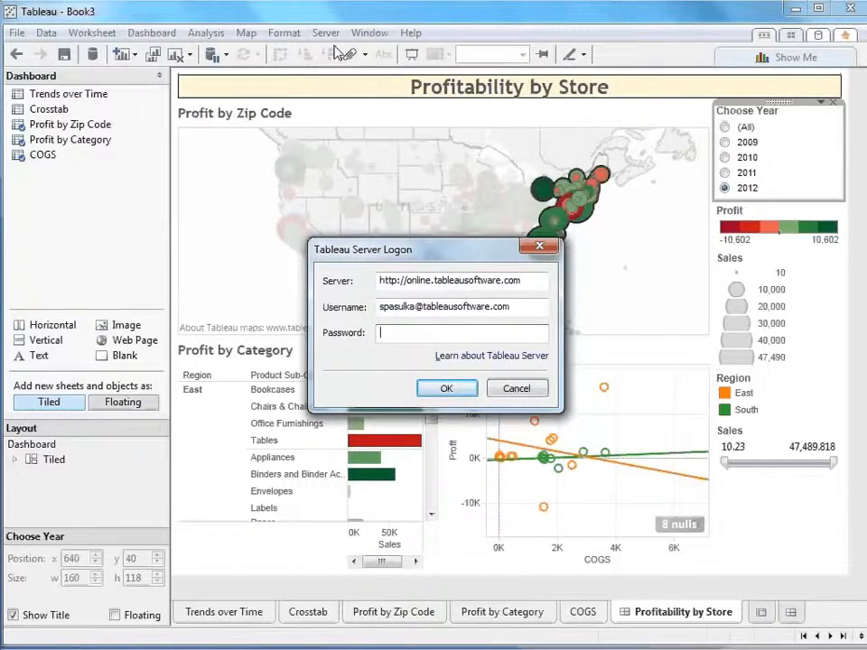
pyautogui.write('••••••••')
pyautogui.press('Return')
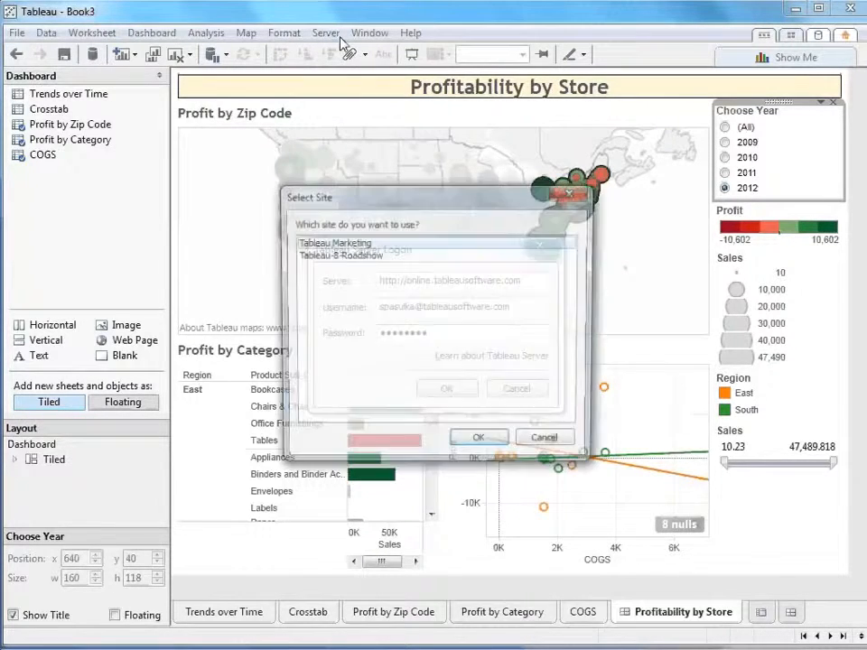
pyautogui.click(480, 443)
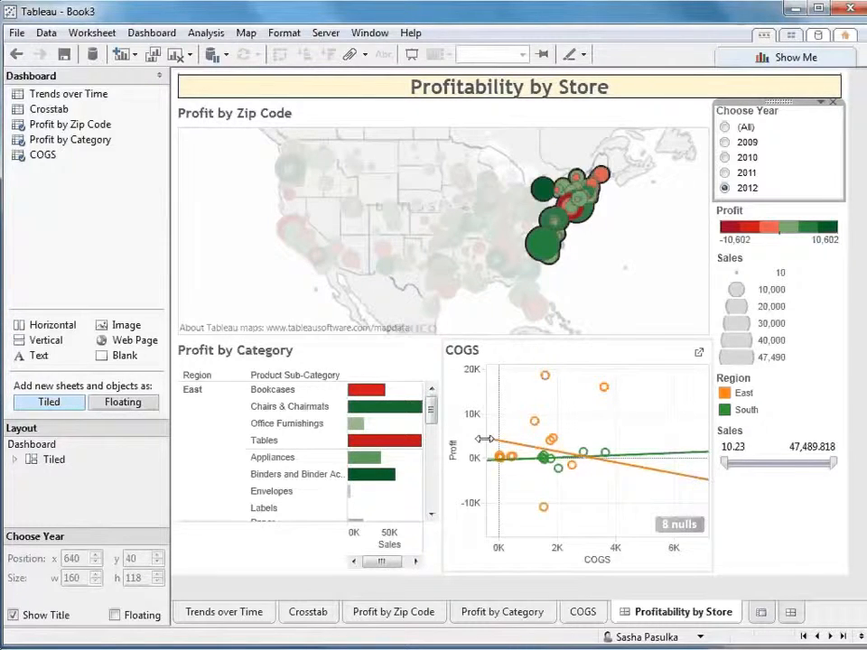
# Set up publishing of the workbook to the server, allowing Web Edit and Download/Web Save As for the first individual user listed
pyautogui.click(325, 33)
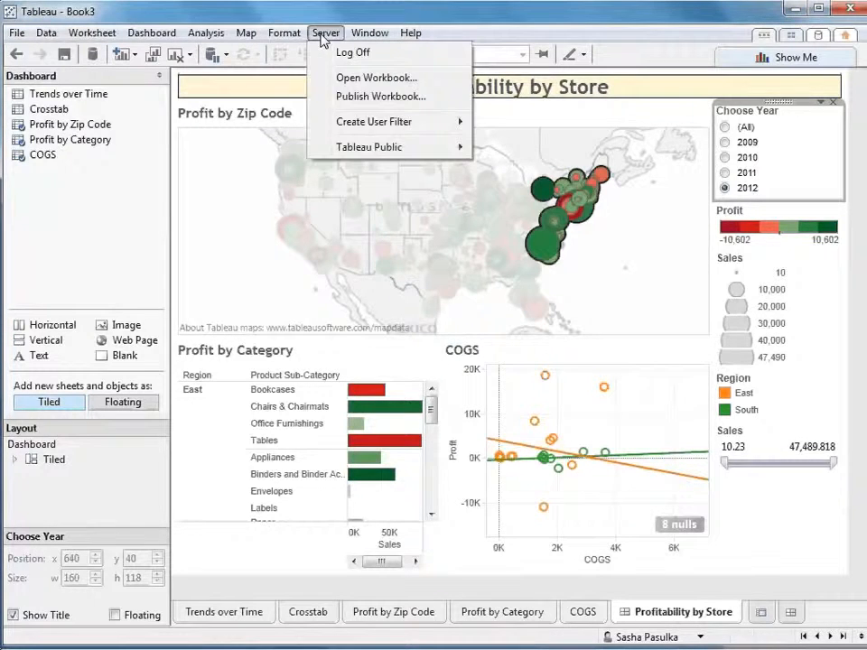
pyautogui.click(352, 95)
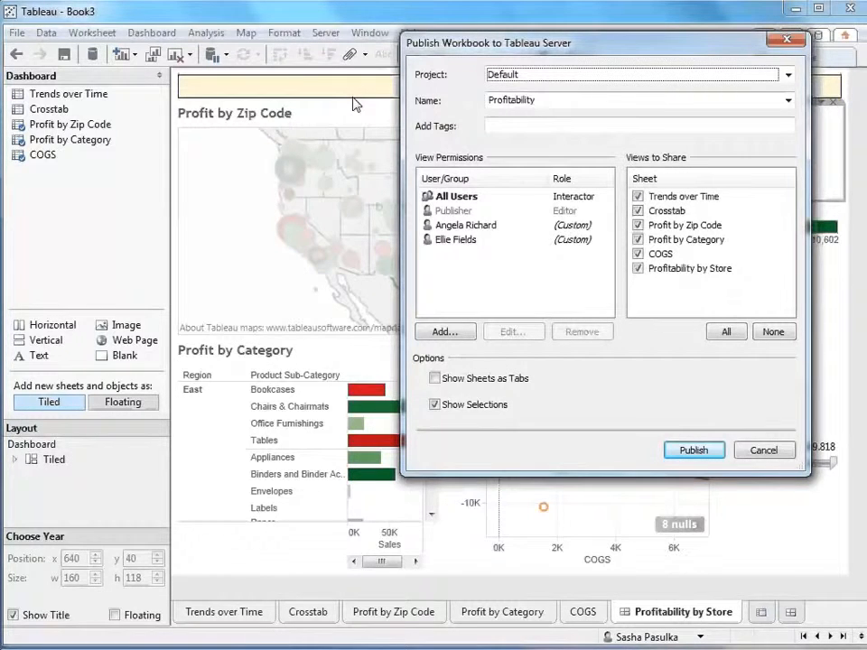
pyautogui.click(442, 332)
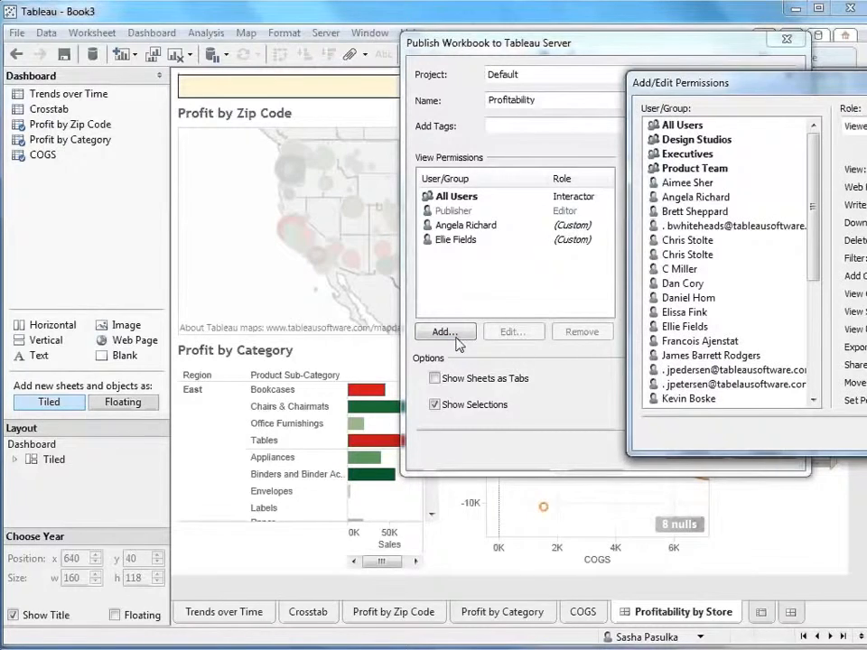
pyautogui.moveTo(858, 82); pyautogui.dragTo(554, 129)
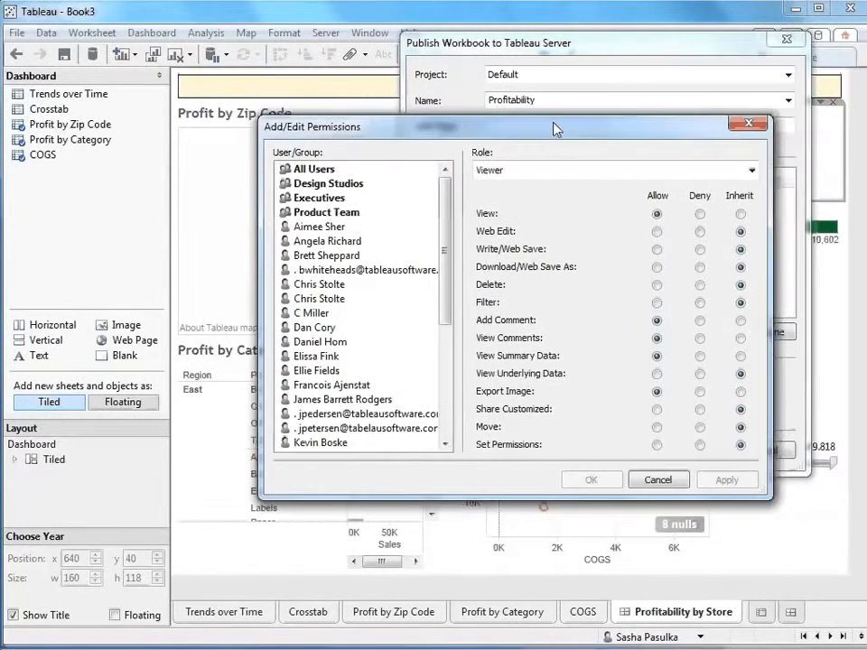
pyautogui.click(329, 230)
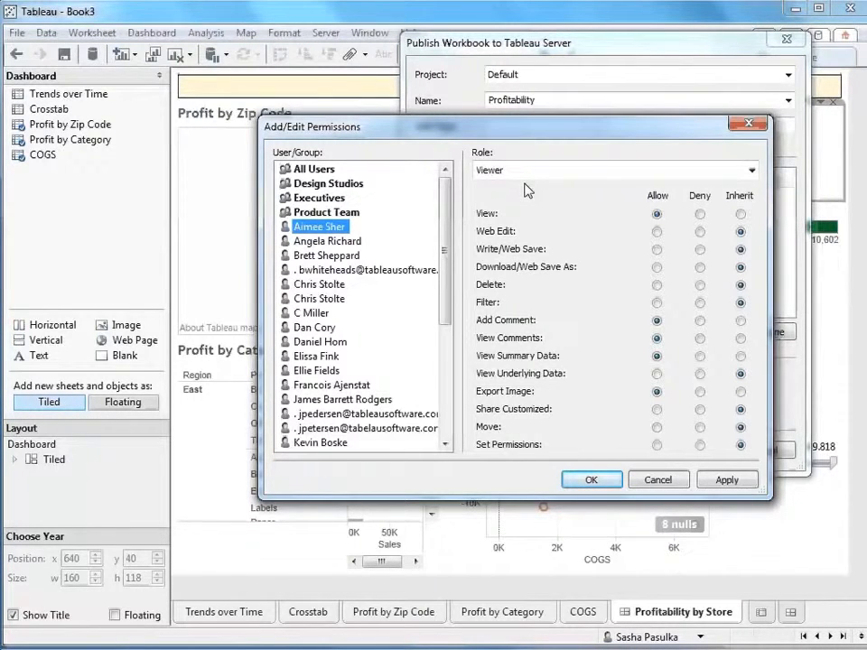
pyautogui.click(657, 233)
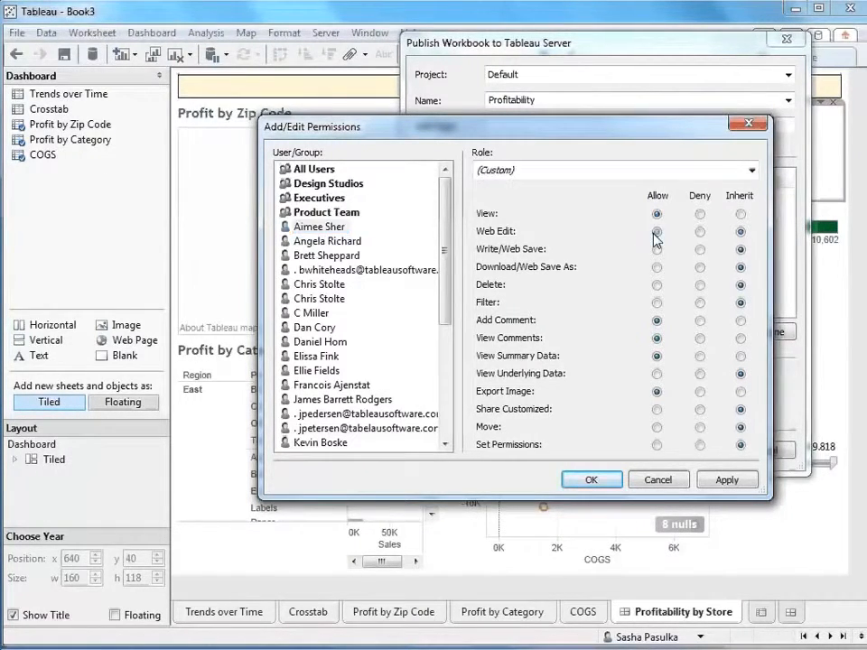
pyautogui.click(659, 267)
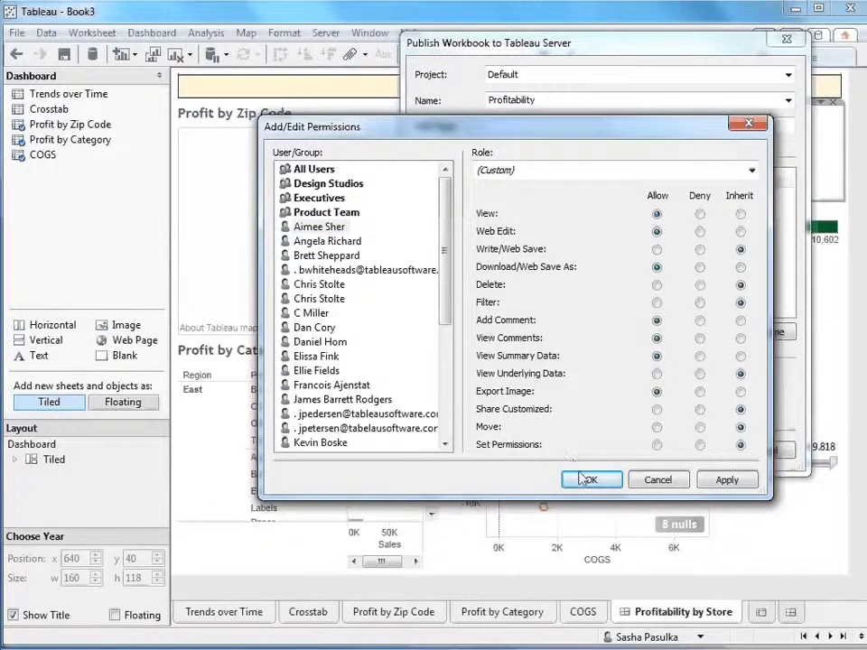
pyautogui.click(720, 482)
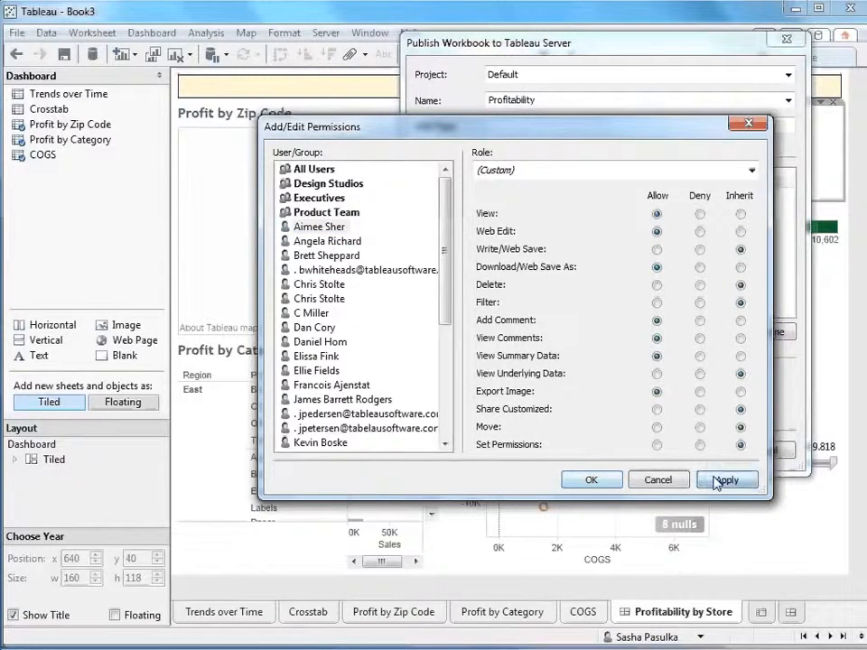
pyautogui.click(590, 478)
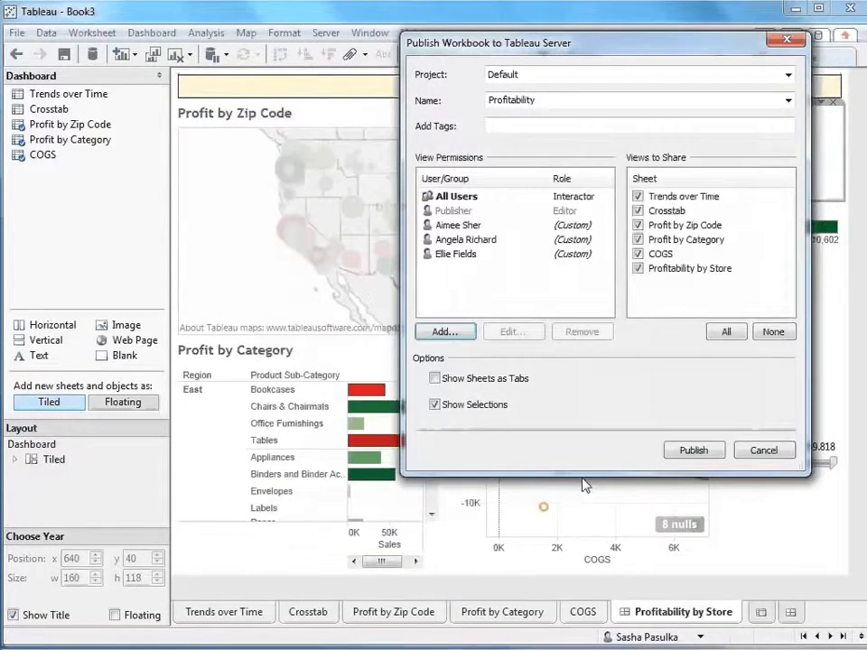
# Publish the Profitability workbook to the Default project and open its Profitability by Store view in the web browser
pyautogui.click(696, 450)
pyautogui.click(658, 300)
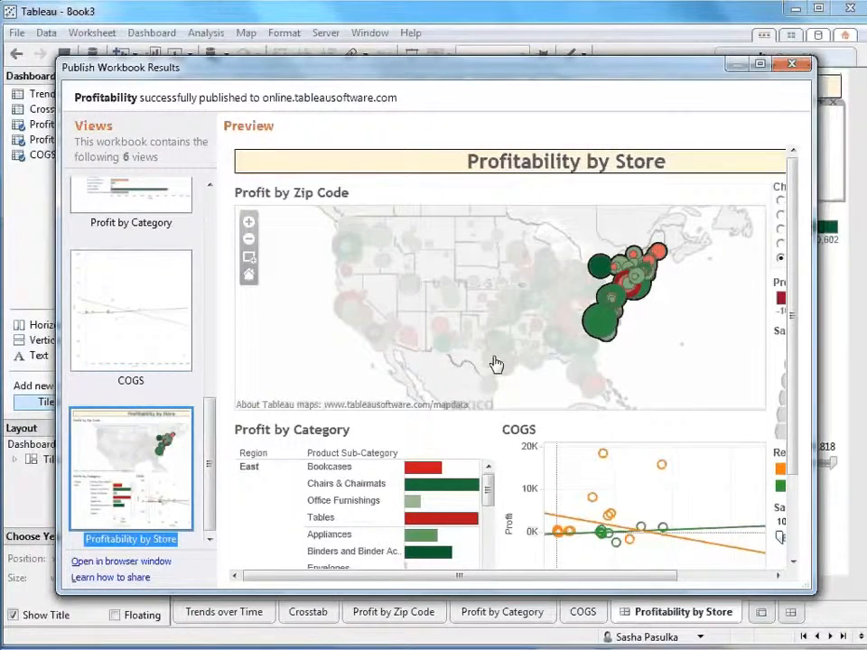
pyautogui.click(163, 562)
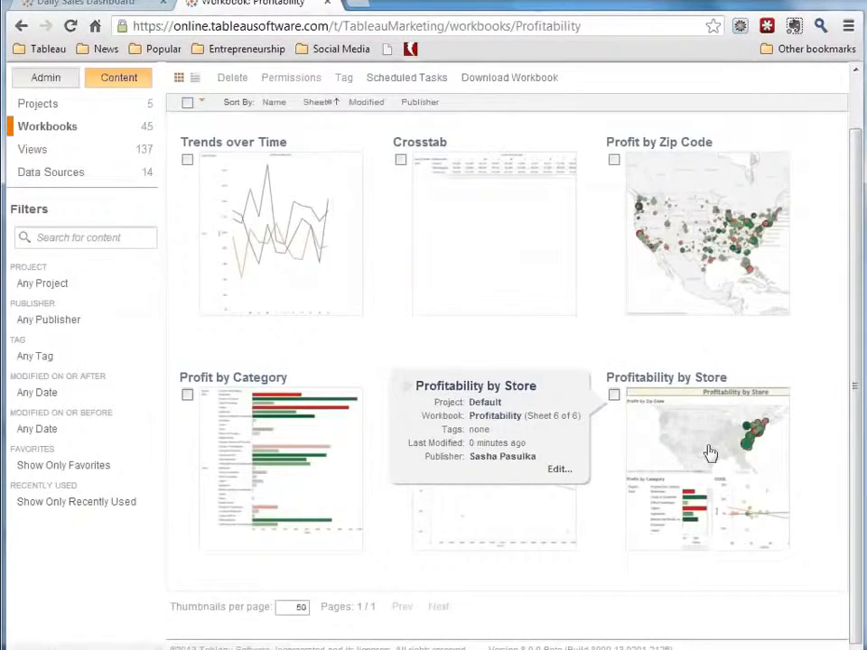
pyautogui.click(708, 456)
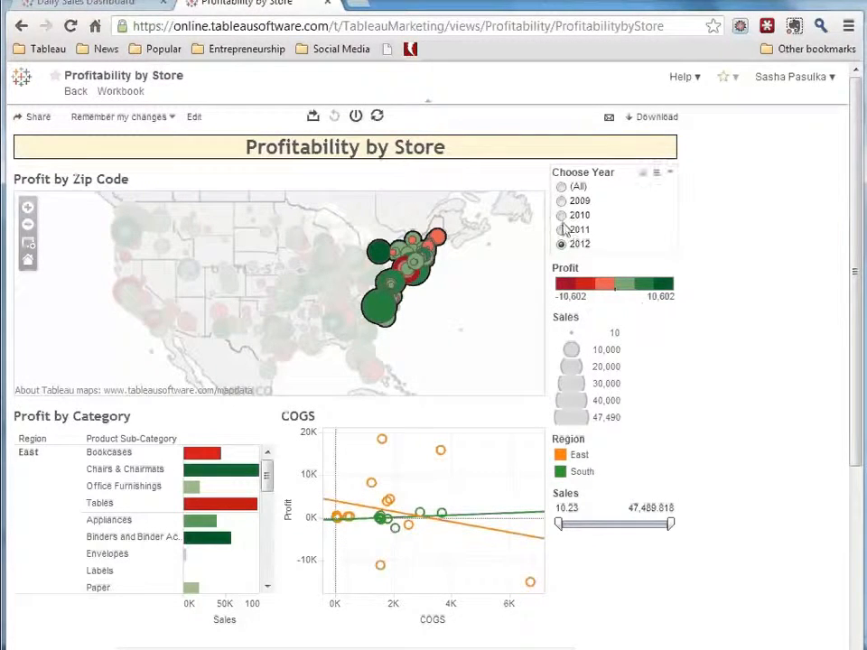
# Filter the published dashboard to all years and raise the Sales filter's minimum to 45,724
pyautogui.click(560, 187)
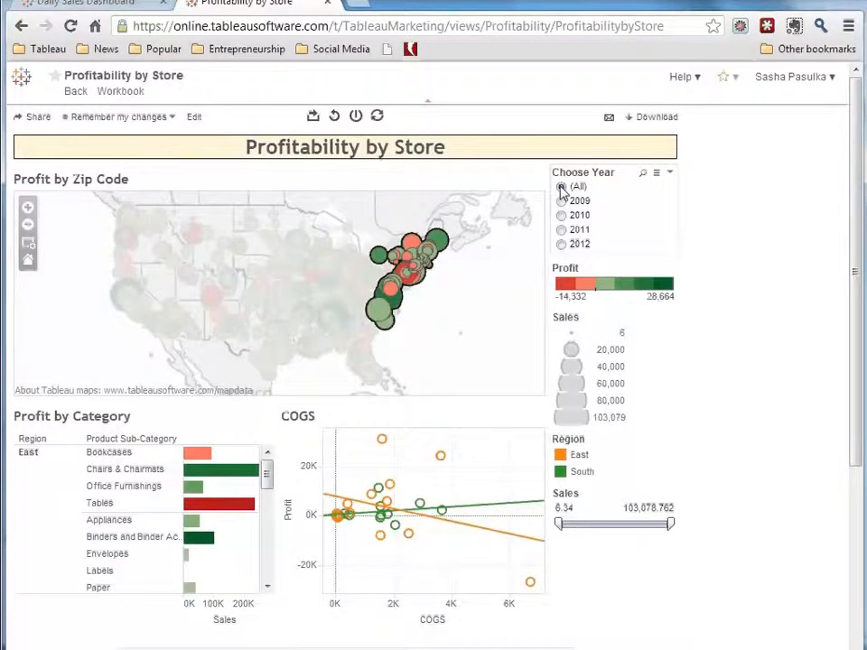
pyautogui.moveTo(560, 523); pyautogui.dragTo(606, 522)
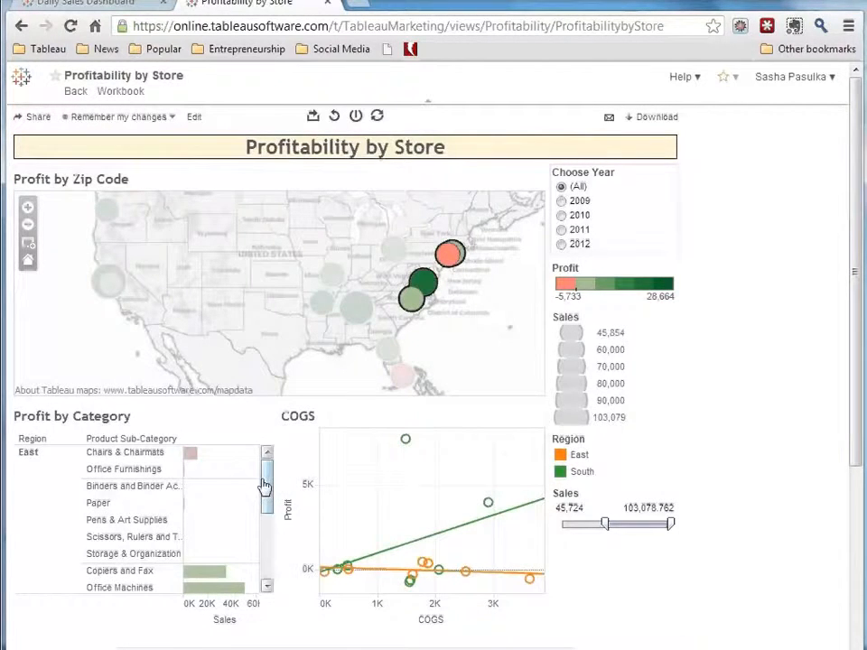
# Look through the Profit by Category list, view the dashboard's email link and embed code for sharing, and close them
pyautogui.moveTo(264, 486); pyautogui.dragTo(269, 530)
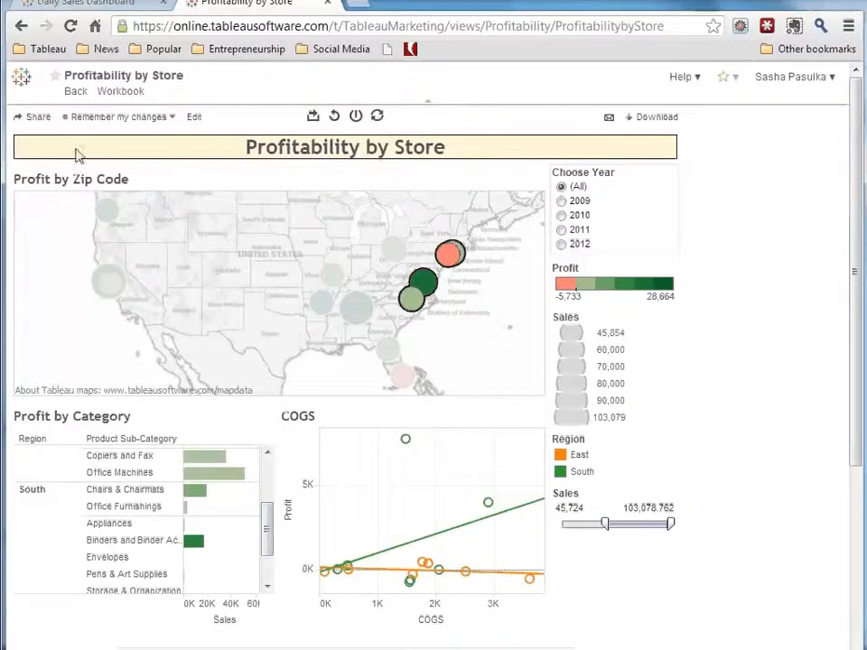
pyautogui.click(30, 119)
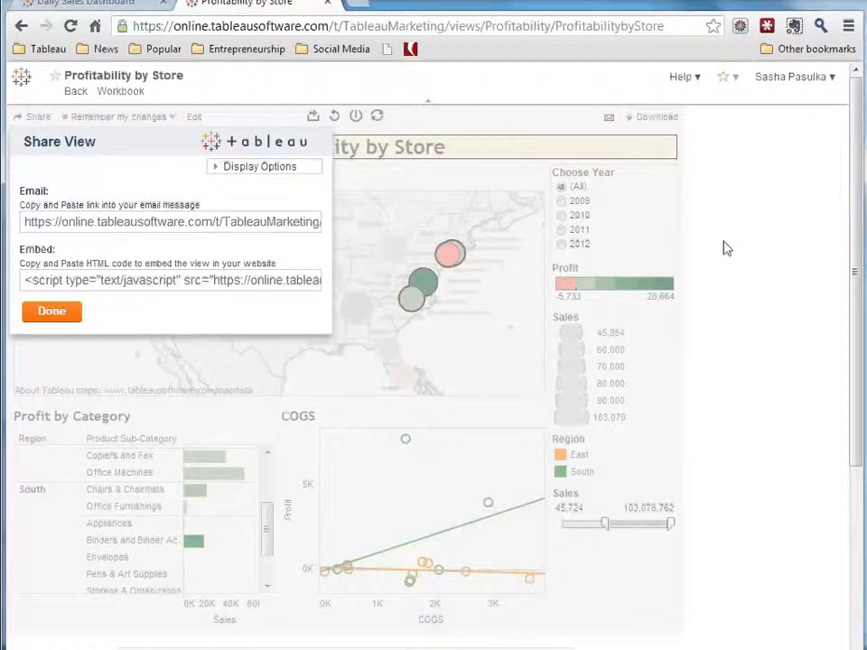
pyautogui.click(50, 317)
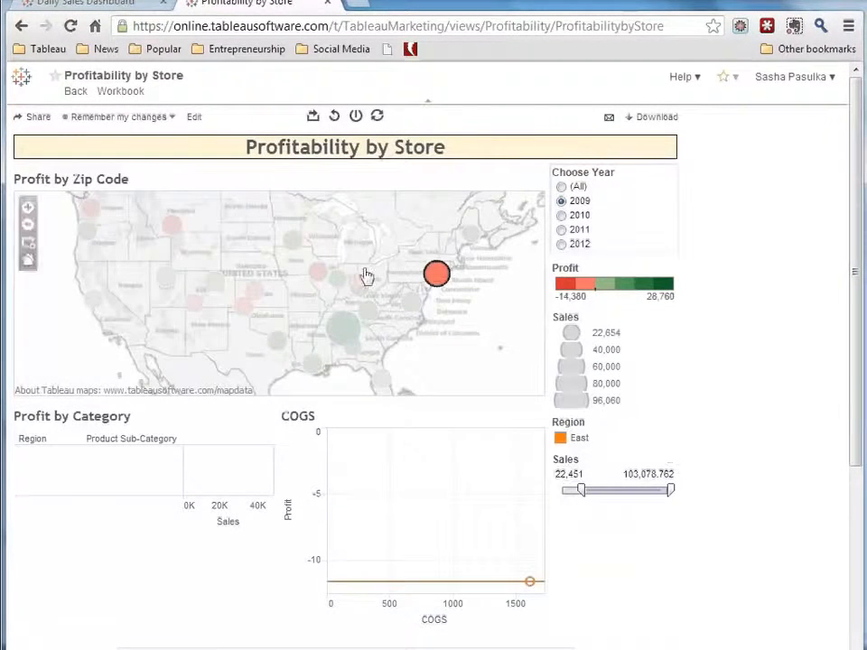
# Save the current dashboard state as a custom view named 2009 East and refresh the view's data
pyautogui.click(172, 117)
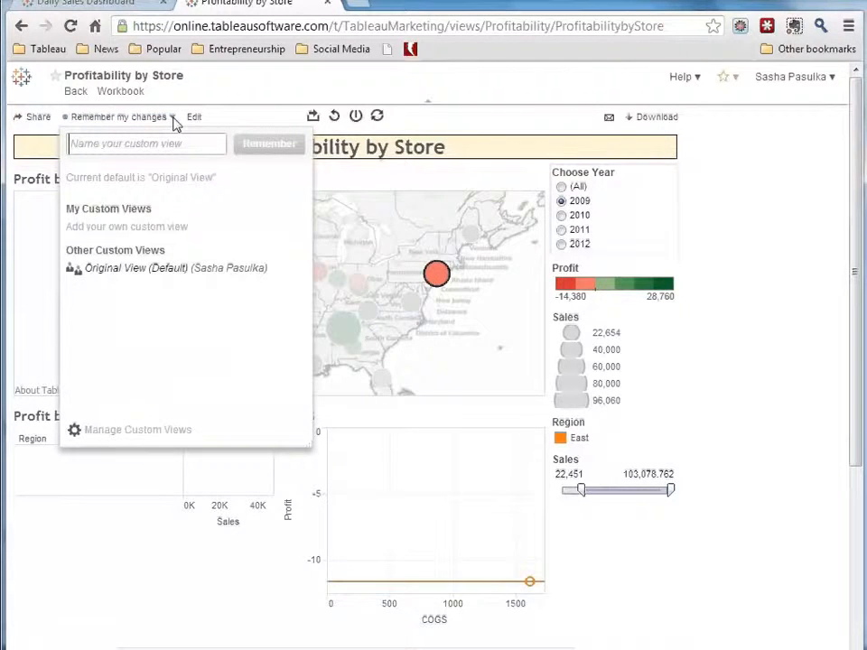
pyautogui.click(147, 143)
pyautogui.write('2009 East')
pyautogui.click(269, 144)
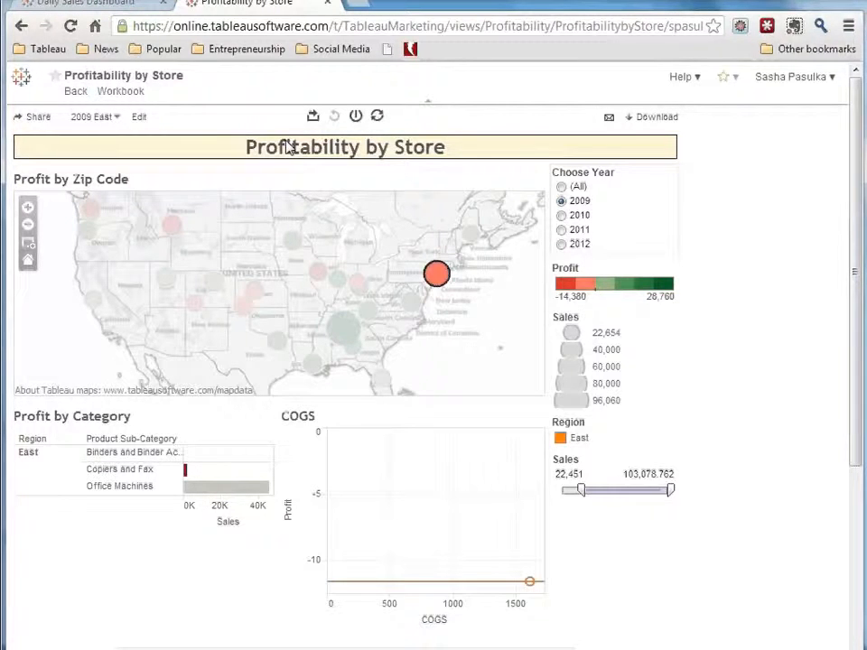
pyautogui.click(379, 118)
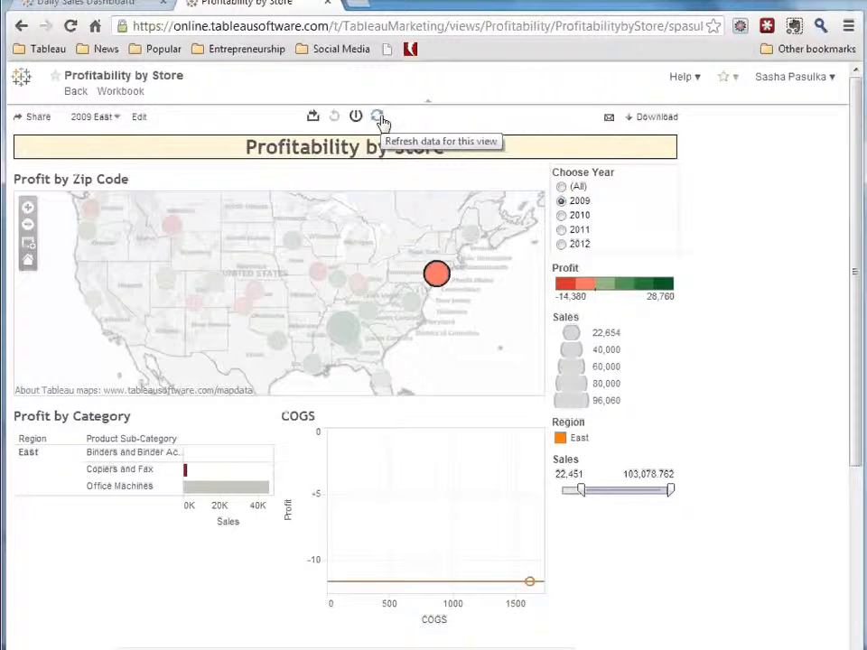
pyautogui.click(377, 117)
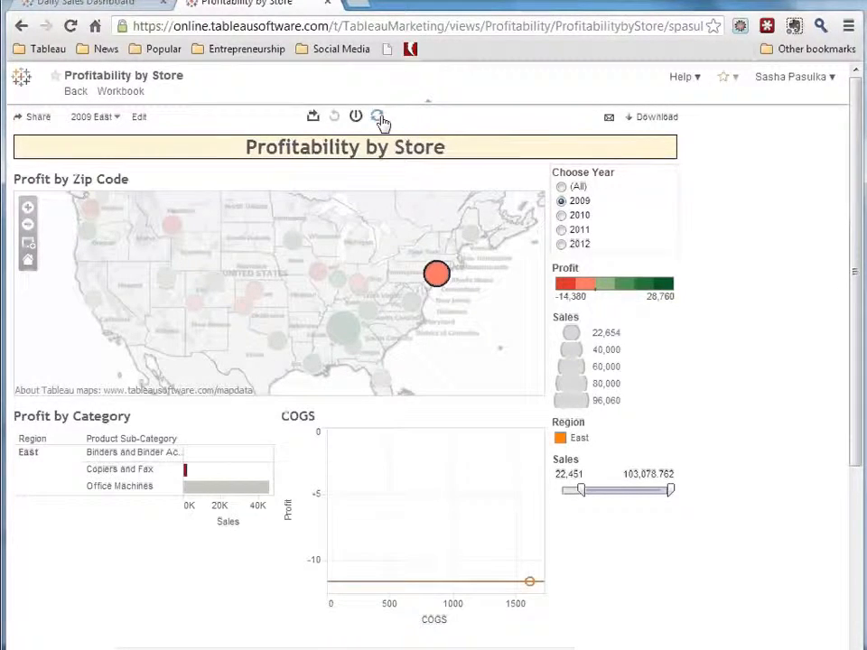
pyautogui.click(609, 119)
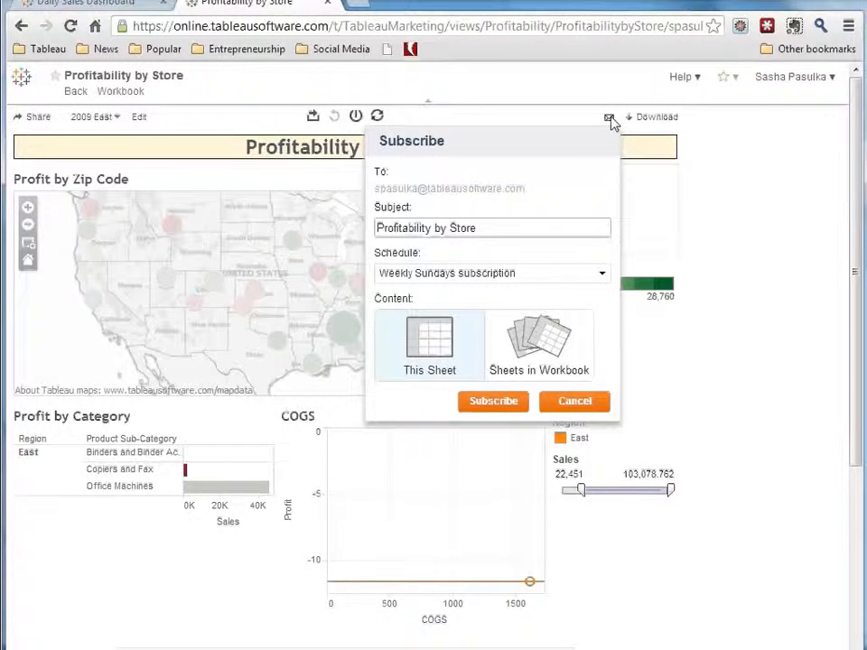
pyautogui.click(578, 275)
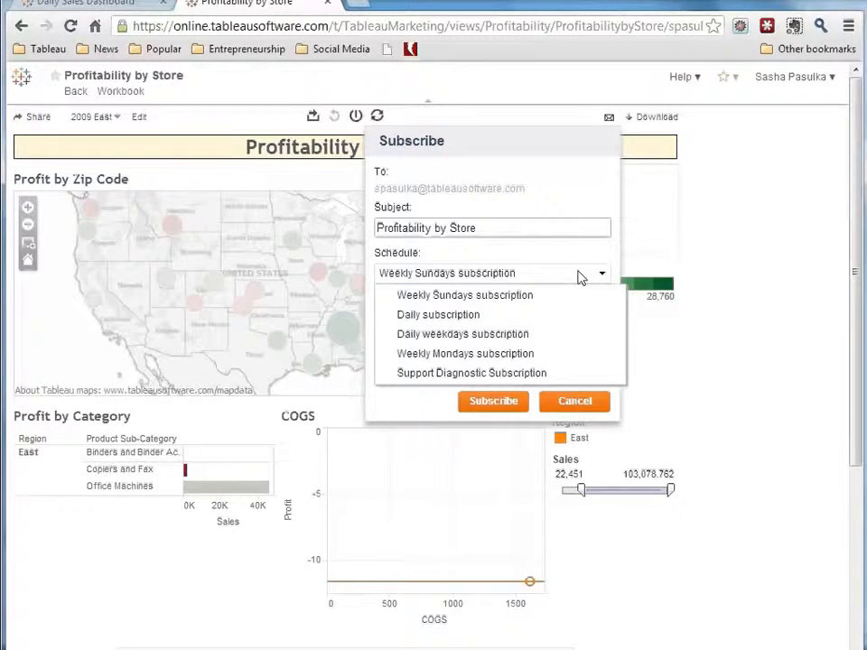
pyautogui.click(559, 314)
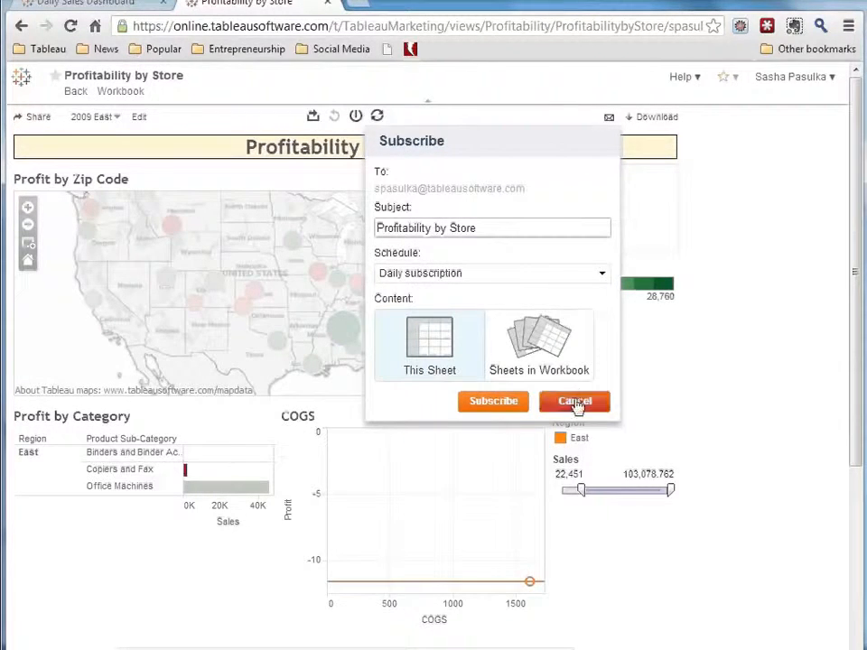
pyautogui.click(575, 403)
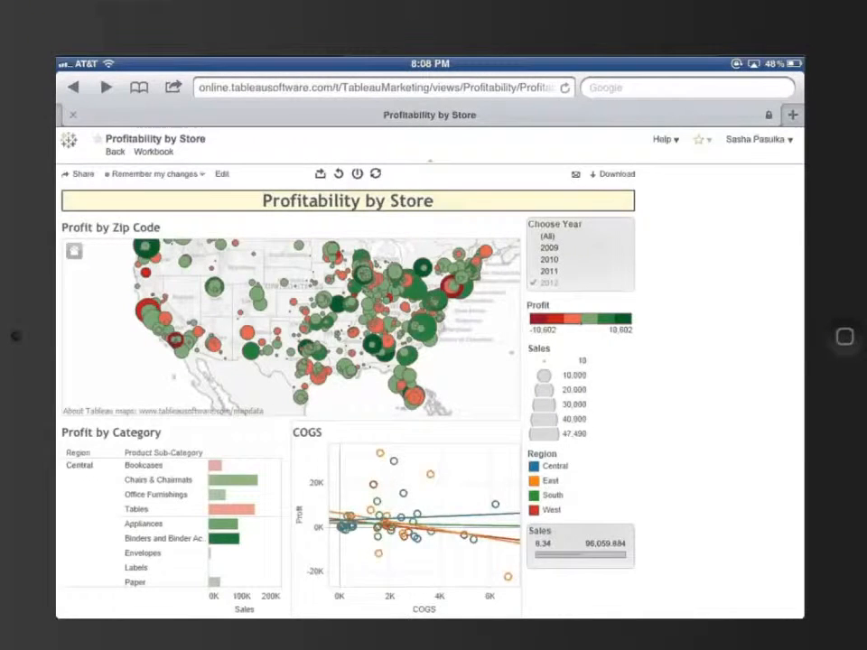
# In the tablet's browser, filter the Profitability by Store dashboard to all years and highlight the East region in the COGS chart
pyautogui.click(580, 255)
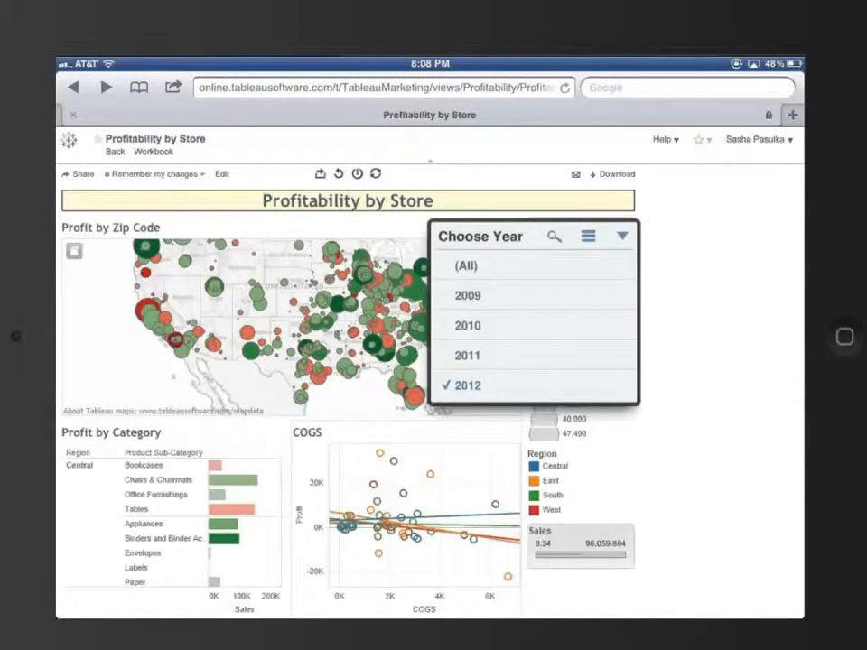
pyautogui.click(467, 265)
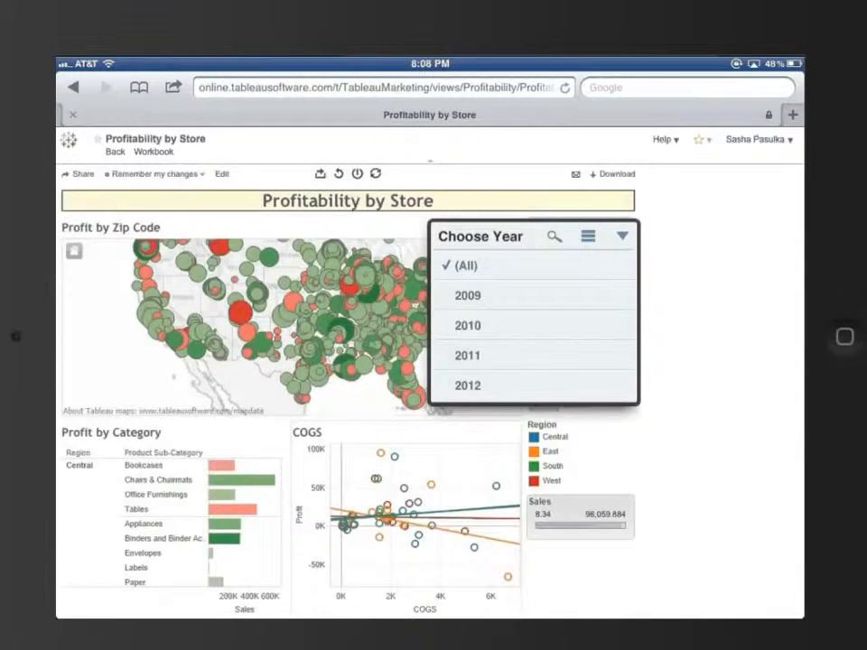
pyautogui.click(713, 316)
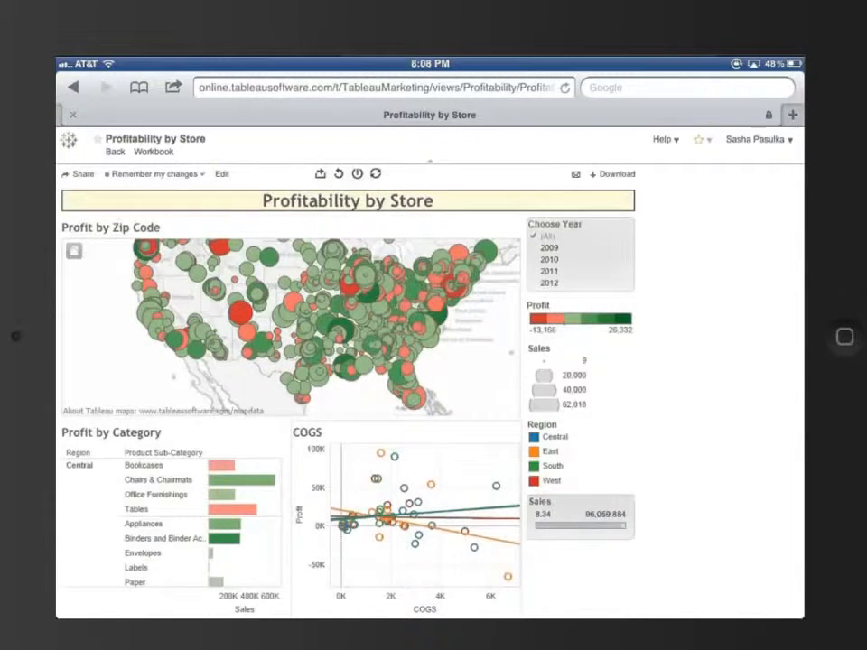
pyautogui.click(550, 452)
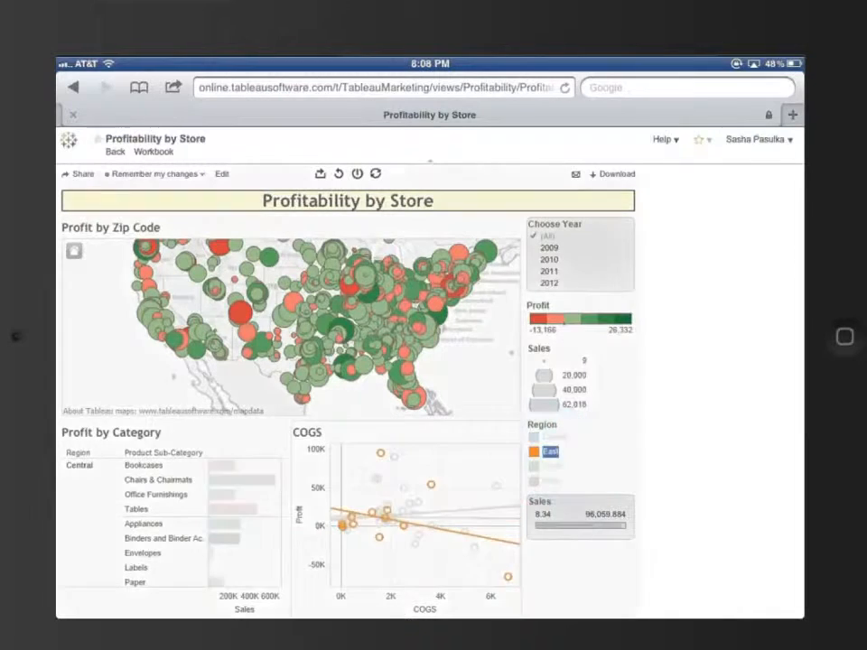
pyautogui.click(549, 451)
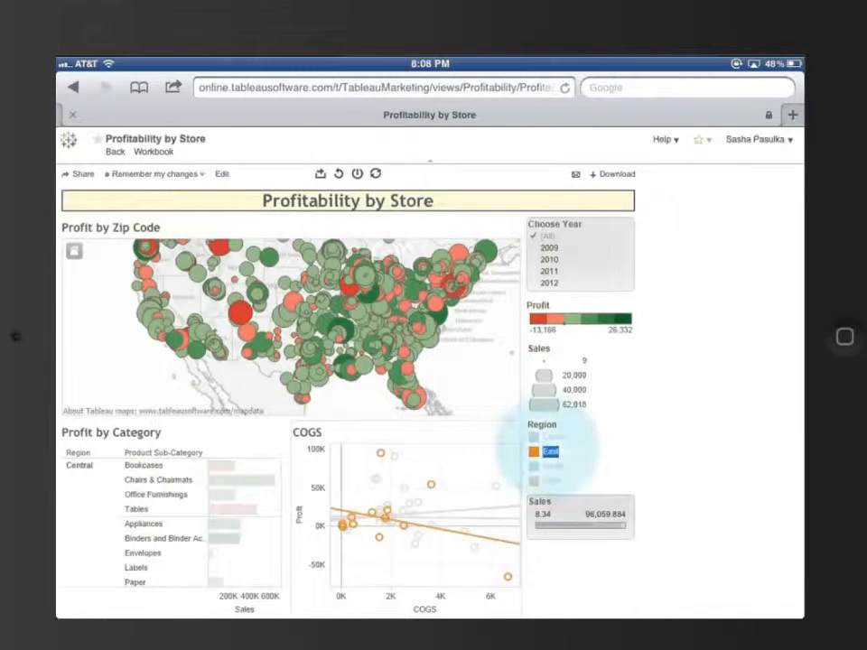
# Raise the Sales filter's minimum to 30,928.34 and browse the Profit by Category list to the East region
pyautogui.click(578, 522)
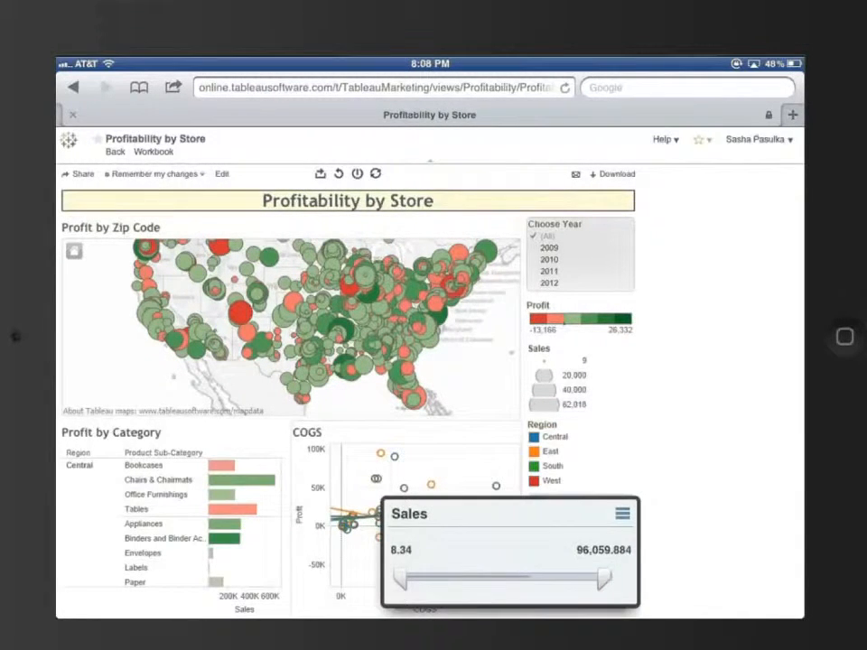
pyautogui.moveTo(407, 578); pyautogui.dragTo(461, 578)
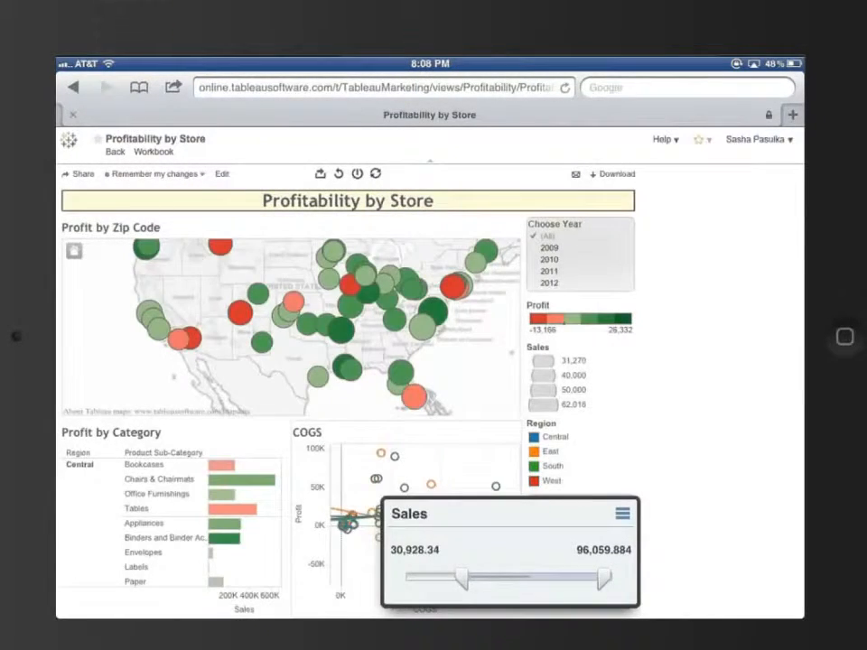
pyautogui.scroll(-5, 172, 524)
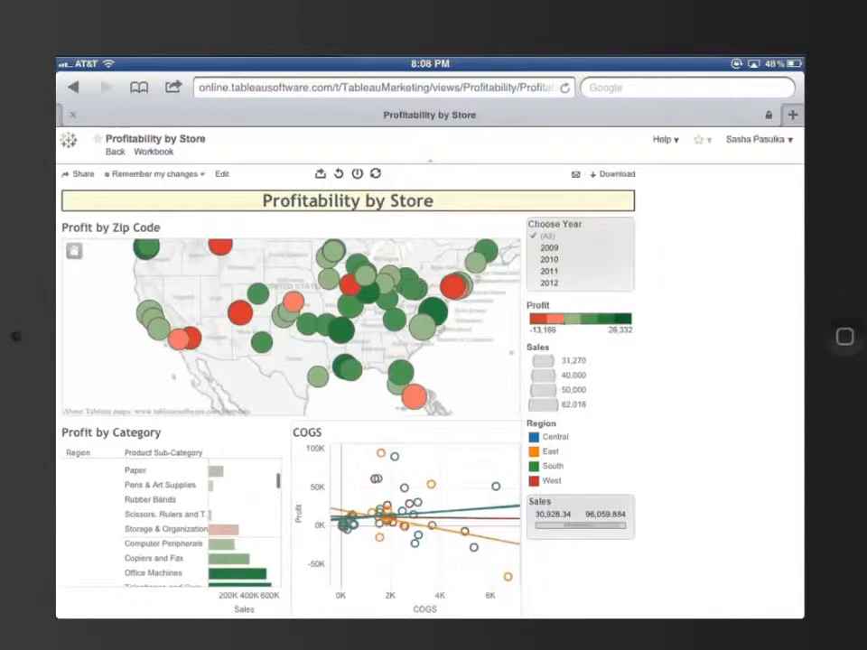
pyautogui.scroll(-5, 172, 524)
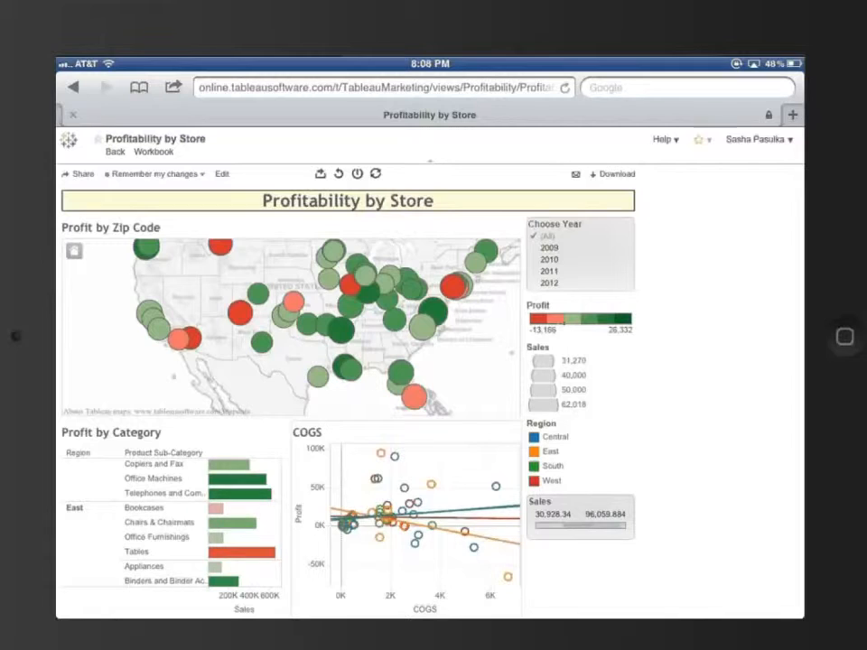
pyautogui.click(429, 275)
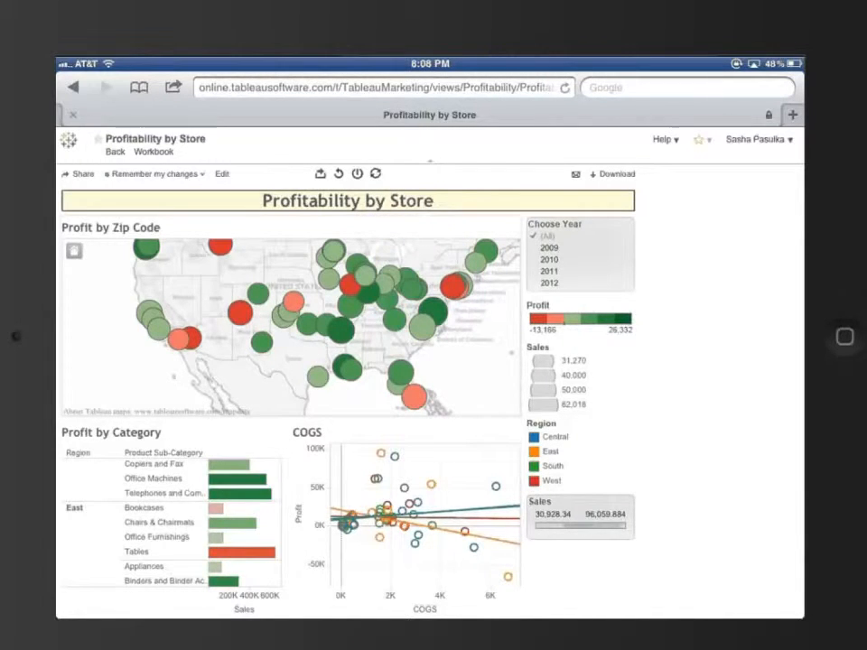